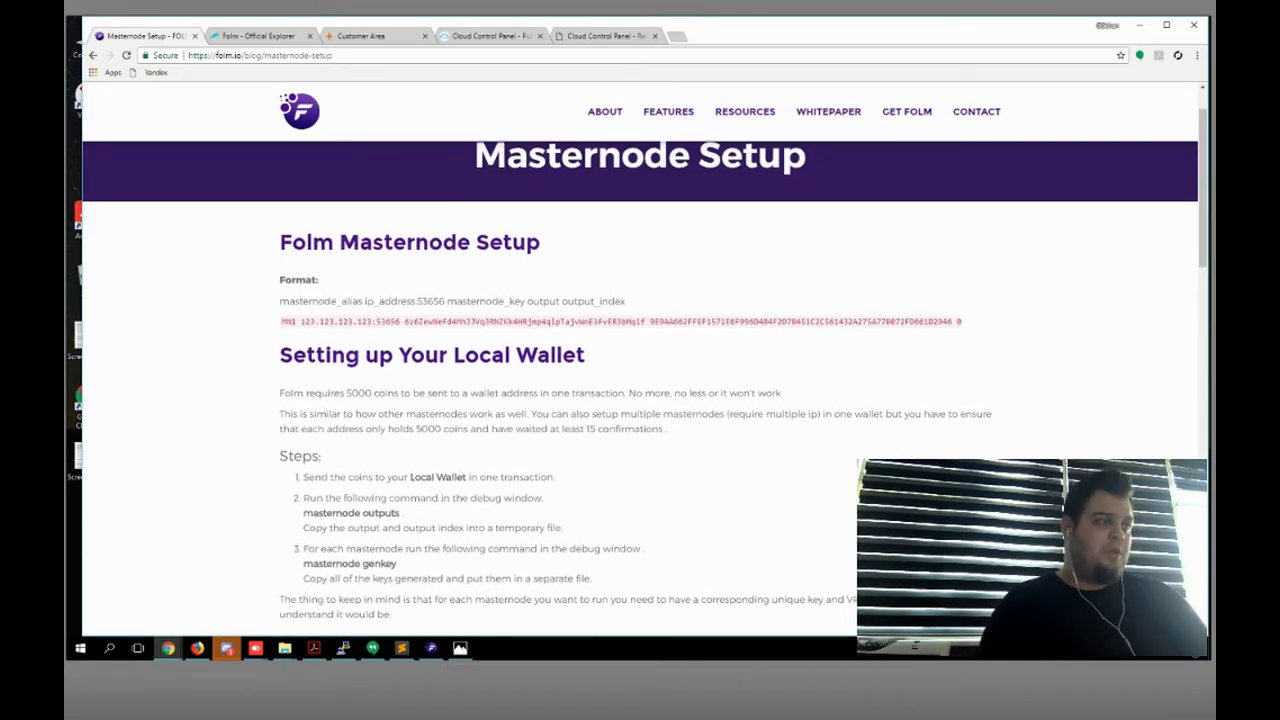
Step: Scroll through the setup guide and select the example masternode config line
scroll(640, 400, "down", 1)
scroll(640, 400, "up", 1)
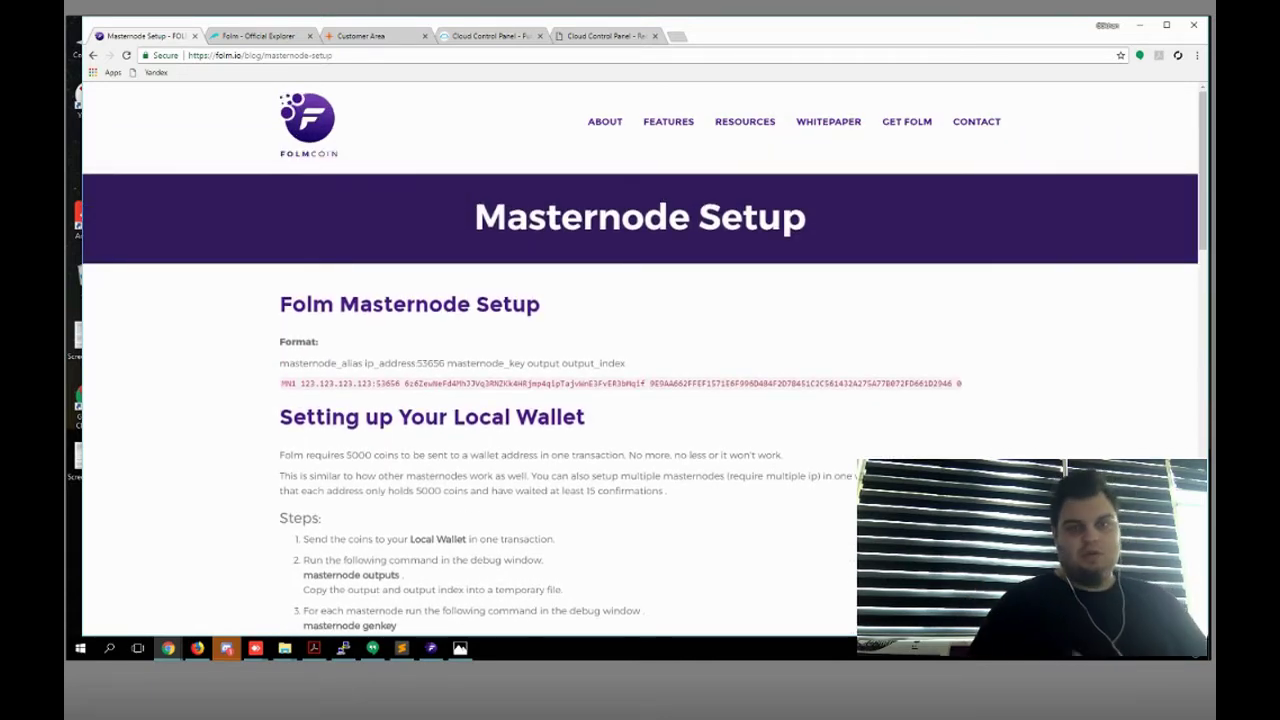
scroll(640, 400, "down", 1)
scroll(640, 400, "down", 1)
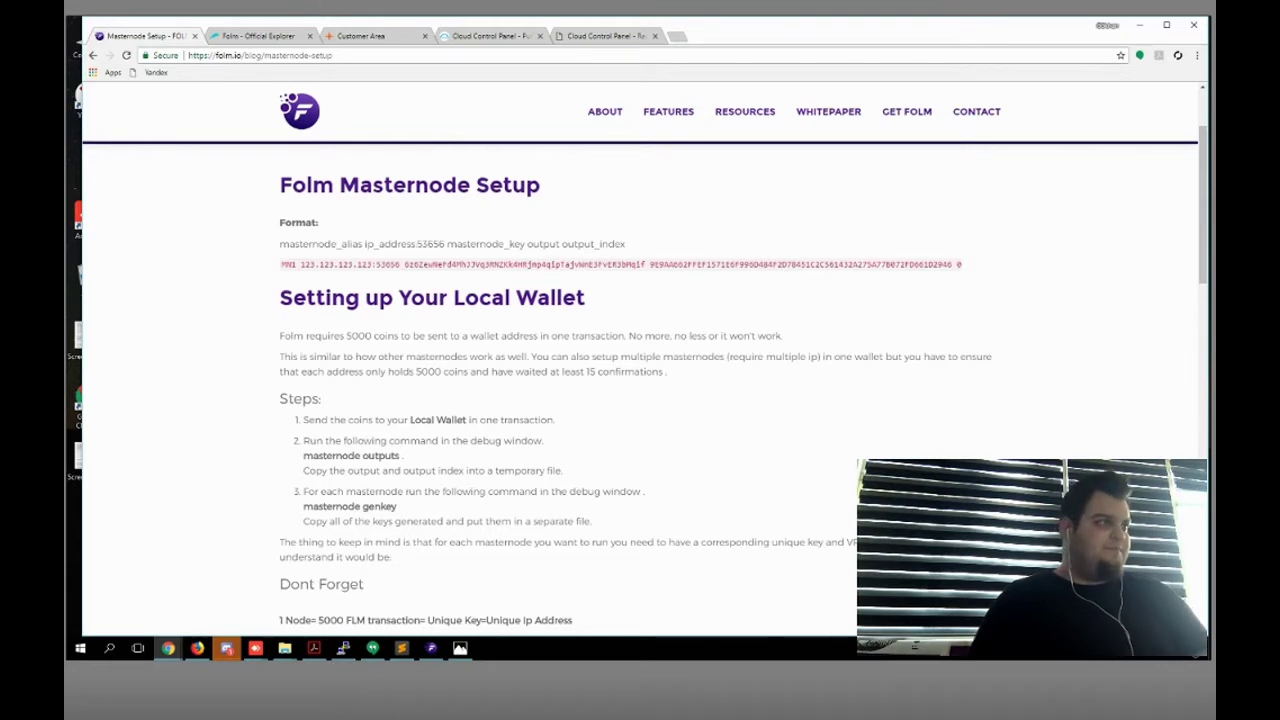
scroll(640, 400, "down", 1)
scroll(640, 400, "up", 1)
scroll(640, 400, "up", 1)
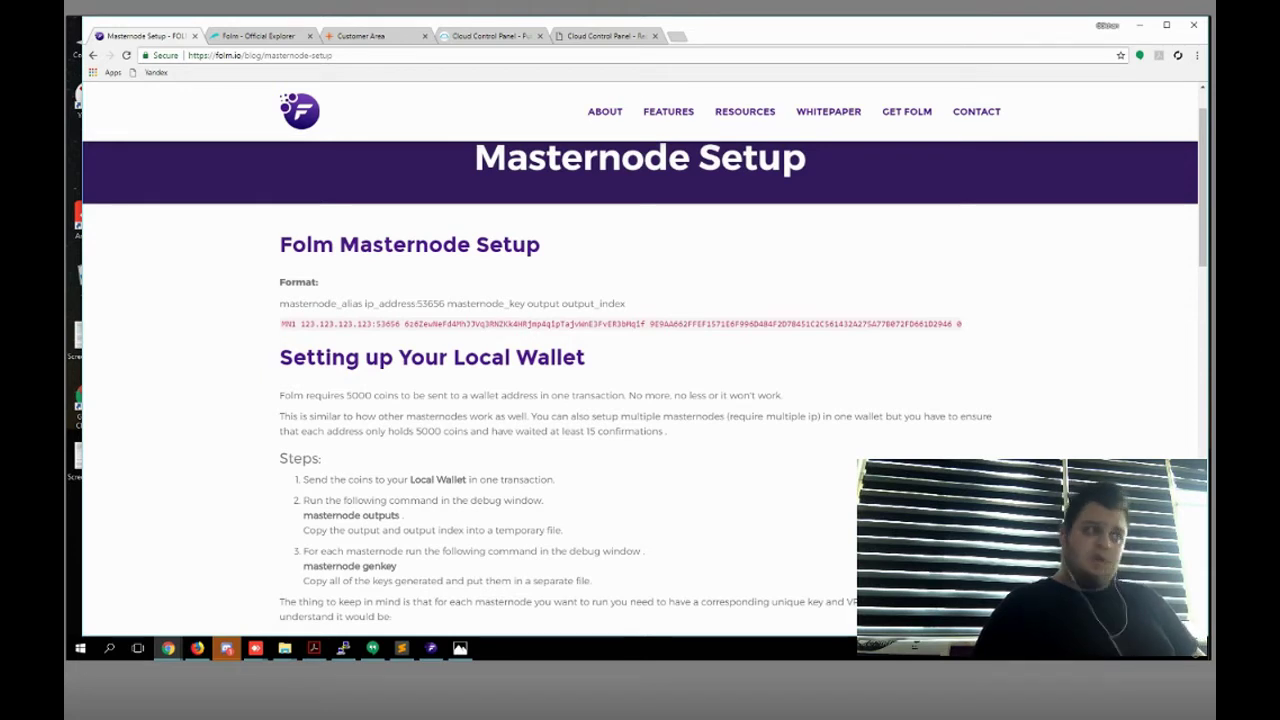
left_click_drag(281, 324, 962, 324)
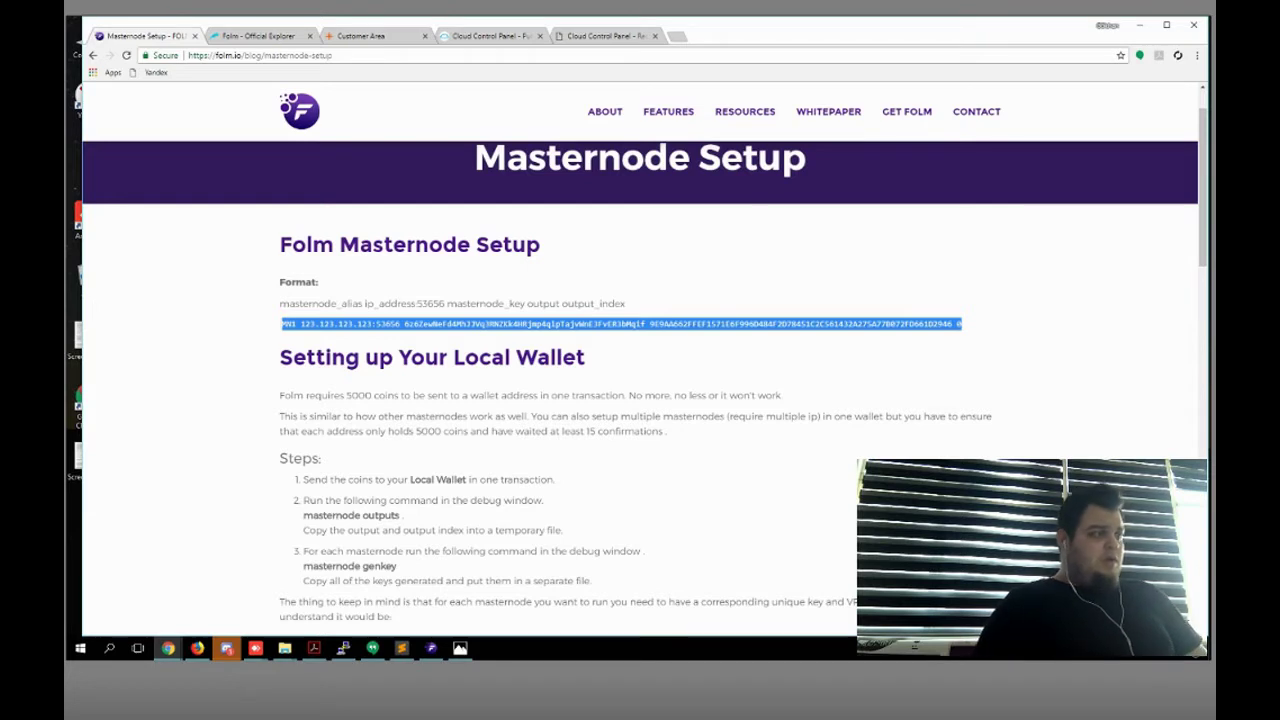
scroll(640, 390, "down", 1)
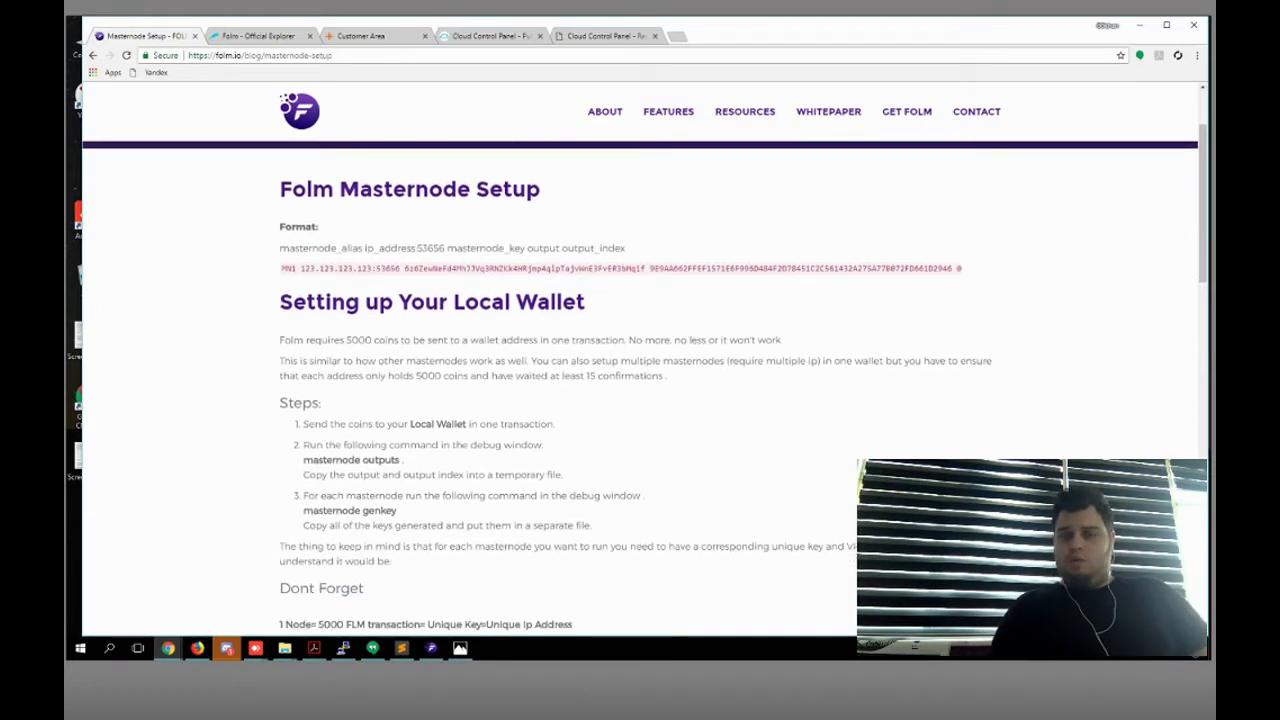
scroll(640, 390, "down", 1)
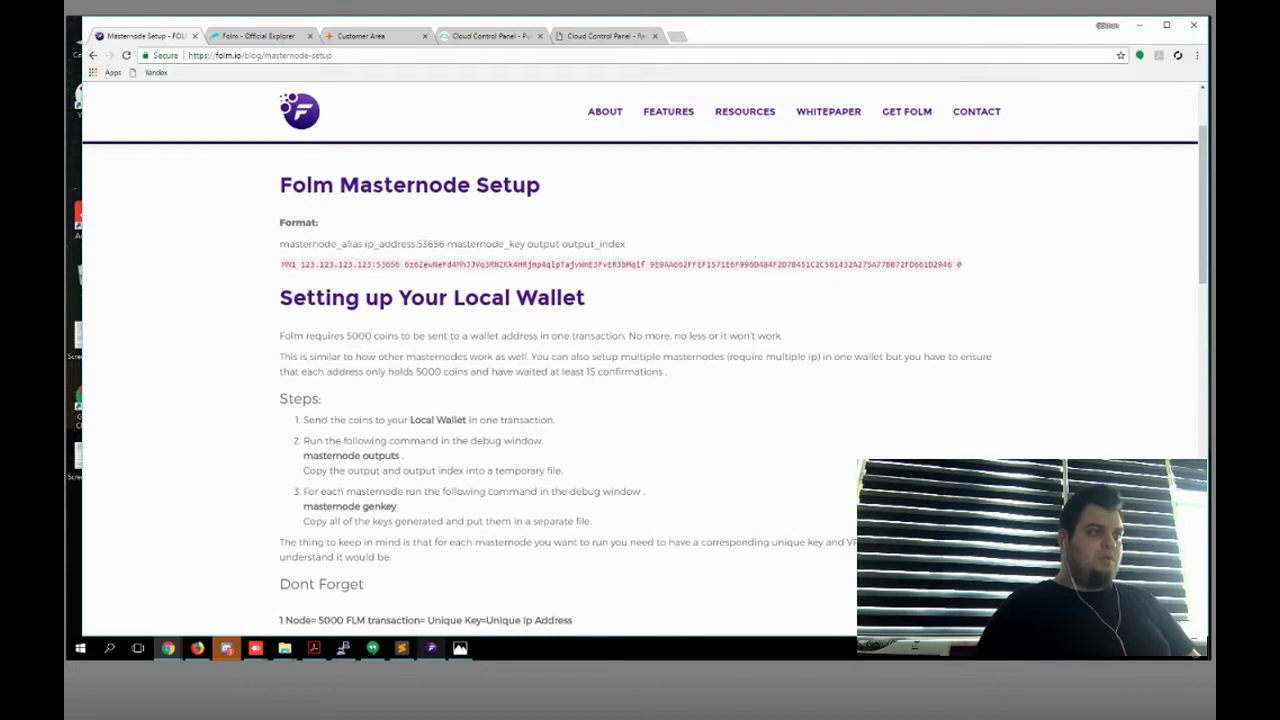
Step: In the wallet's Send page, check Coin Selection for the locked 5000 FLM input
mouse_move(431, 648)
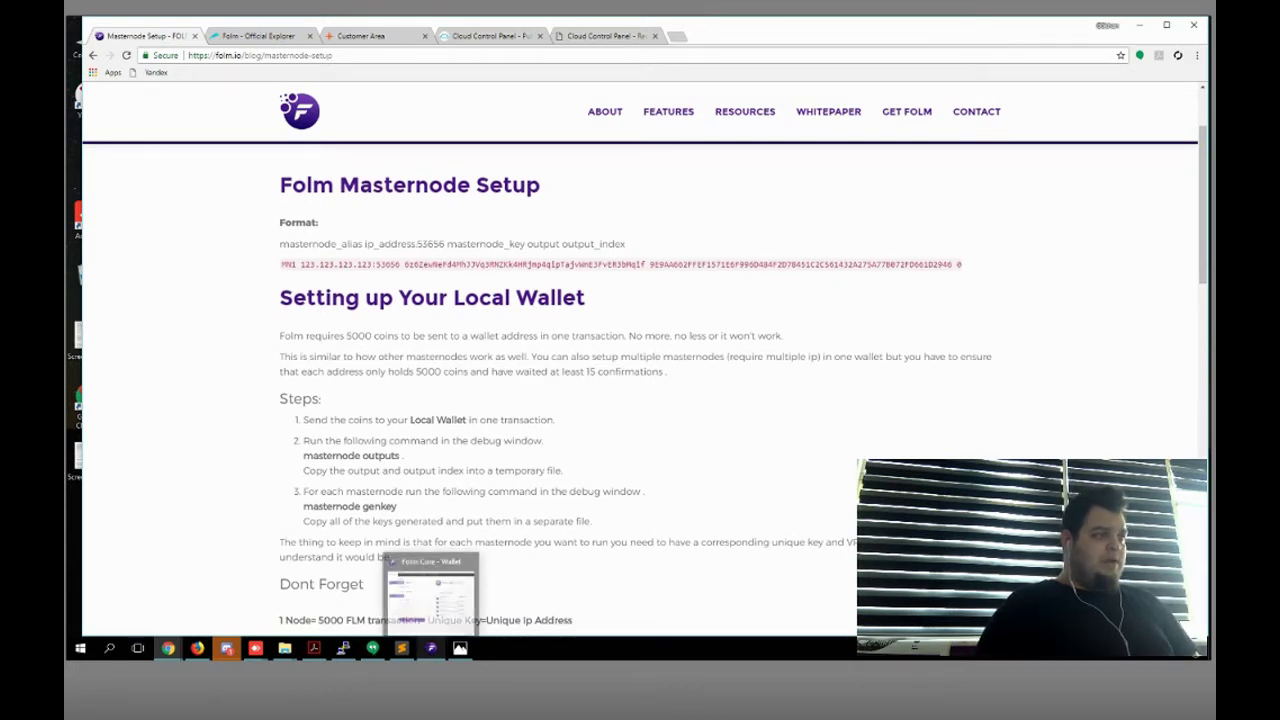
left_click(440, 605)
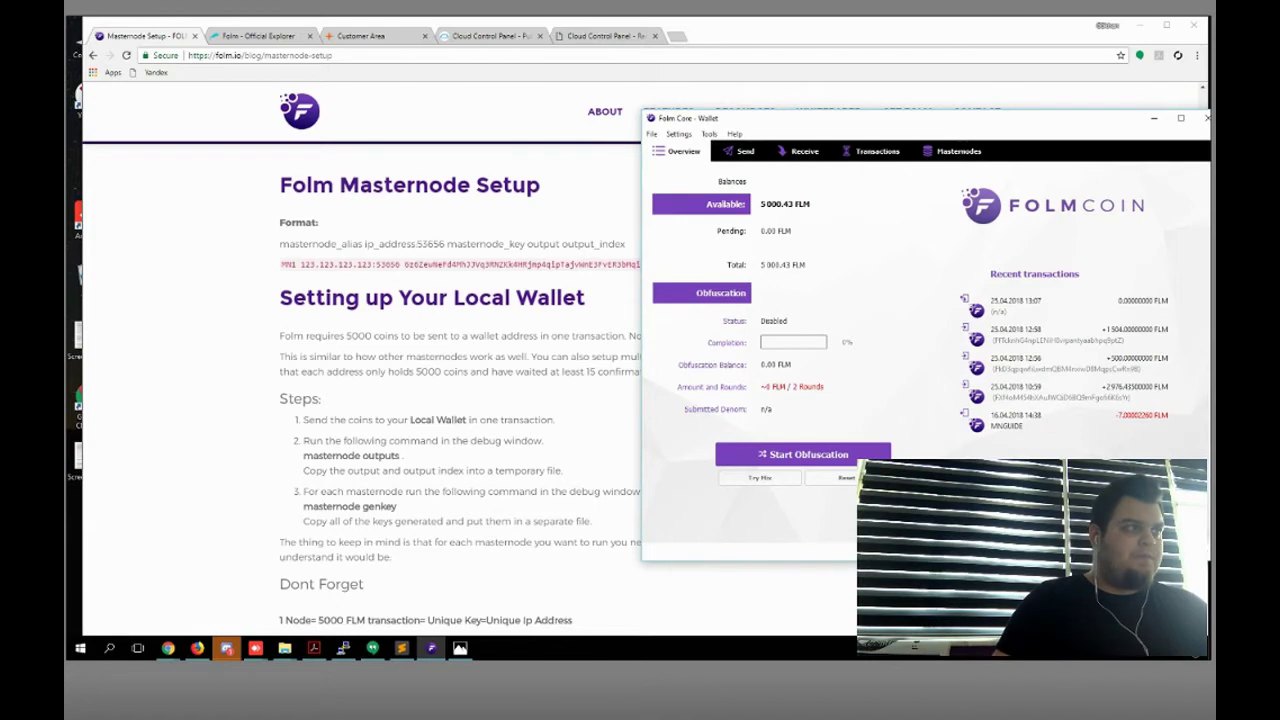
left_click(740, 151)
left_click_drag(700, 118, 377, 111)
left_click(348, 196)
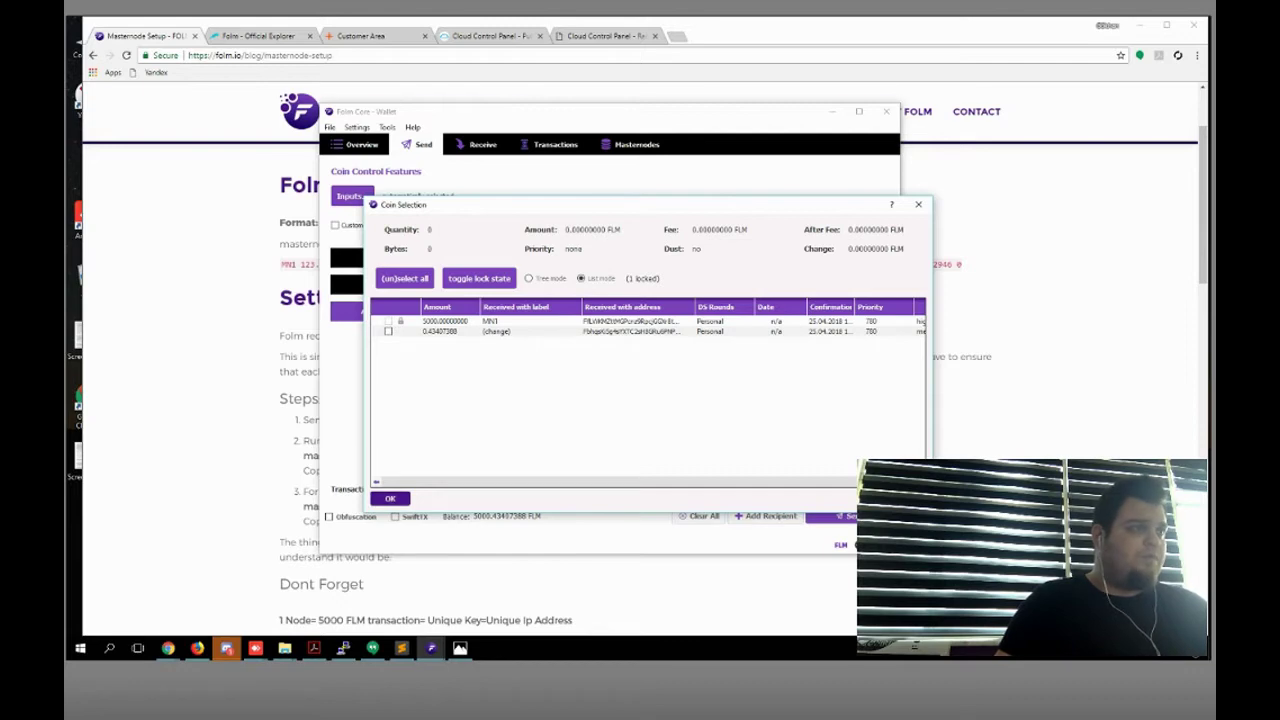
left_click(390, 498)
left_click_drag(672, 120, 939, 157)
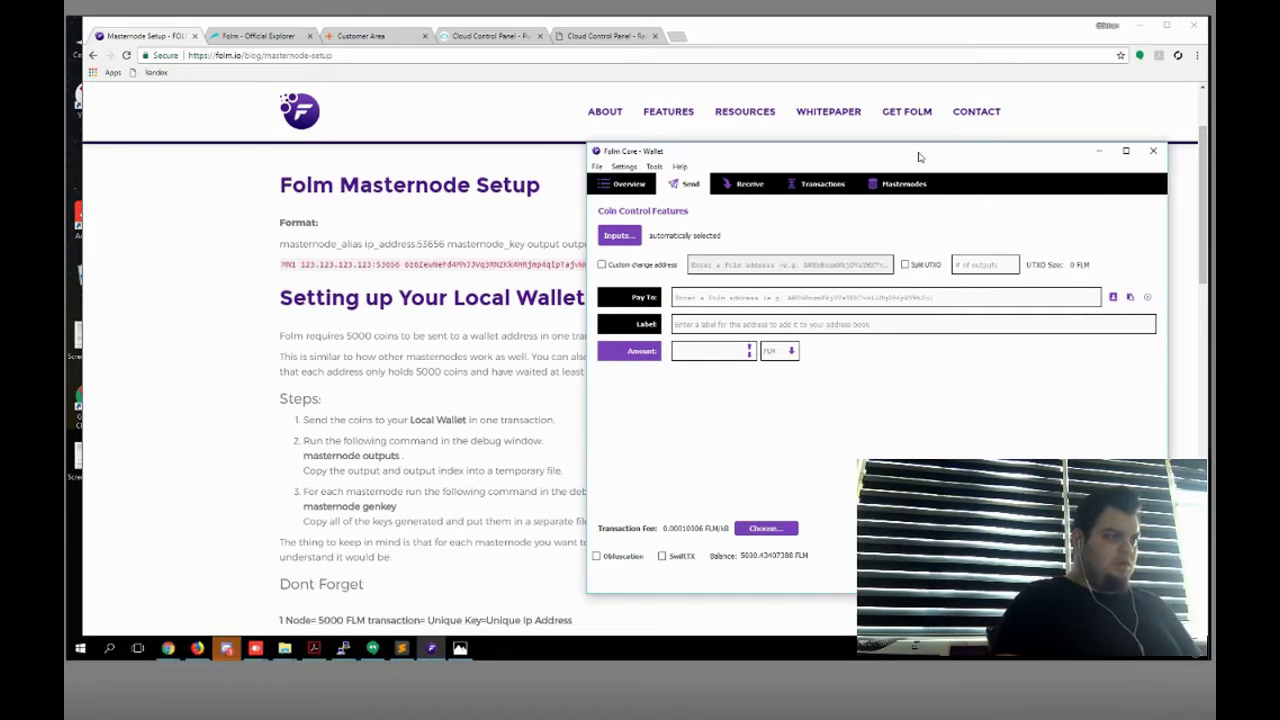
left_click_drag(919, 157, 609, 114)
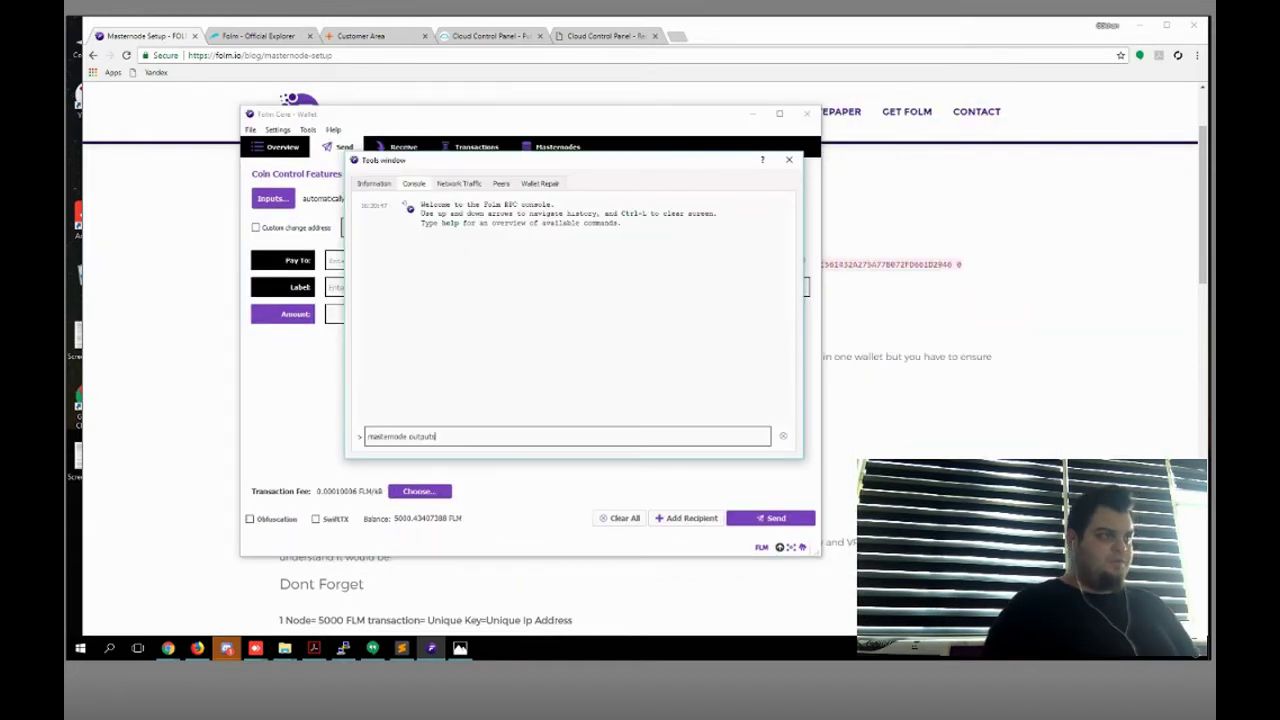
Step: Run 'masternode outputs' in the console and select the returned collateral transaction hash
key("Return")
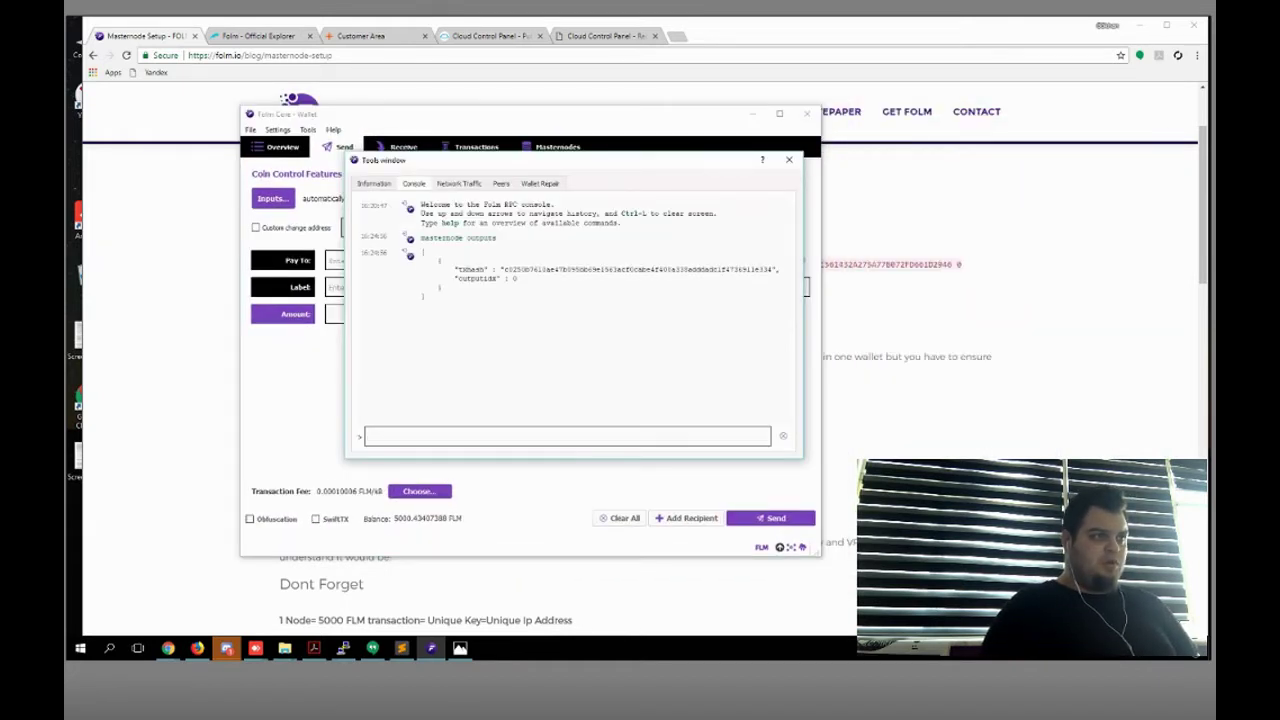
left_click_drag(505, 269, 776, 269)
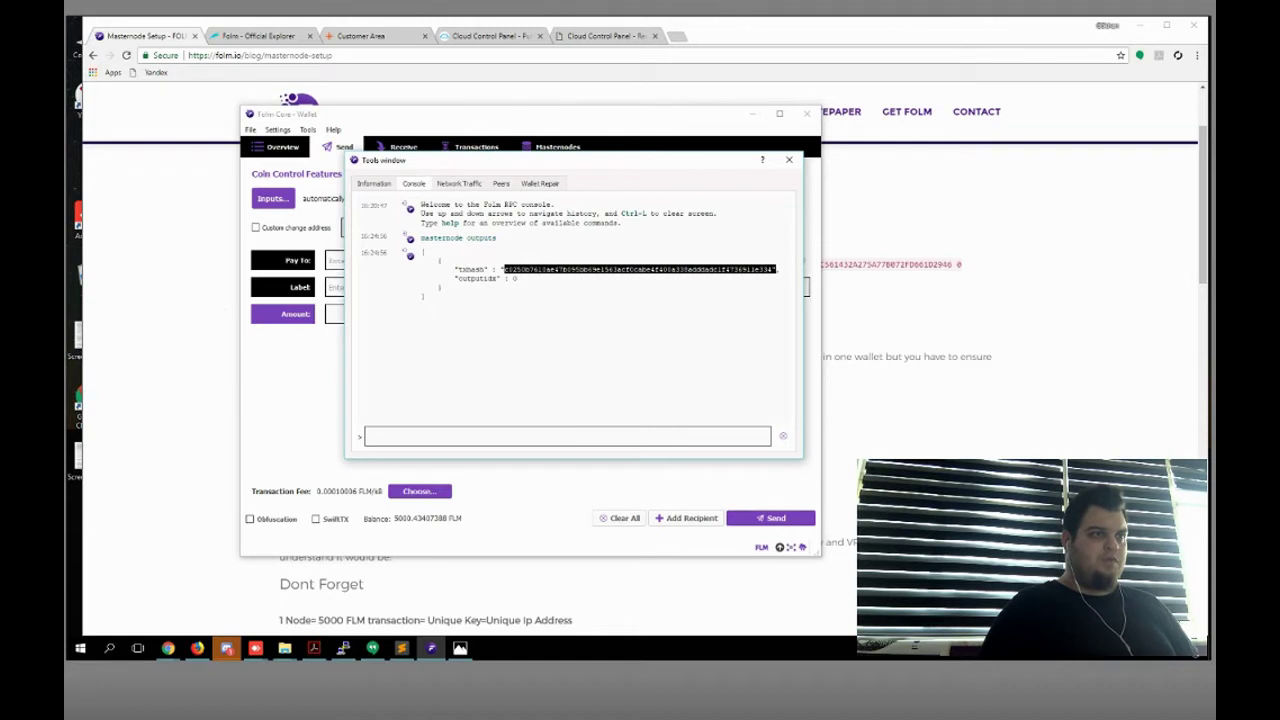
left_click(776, 269)
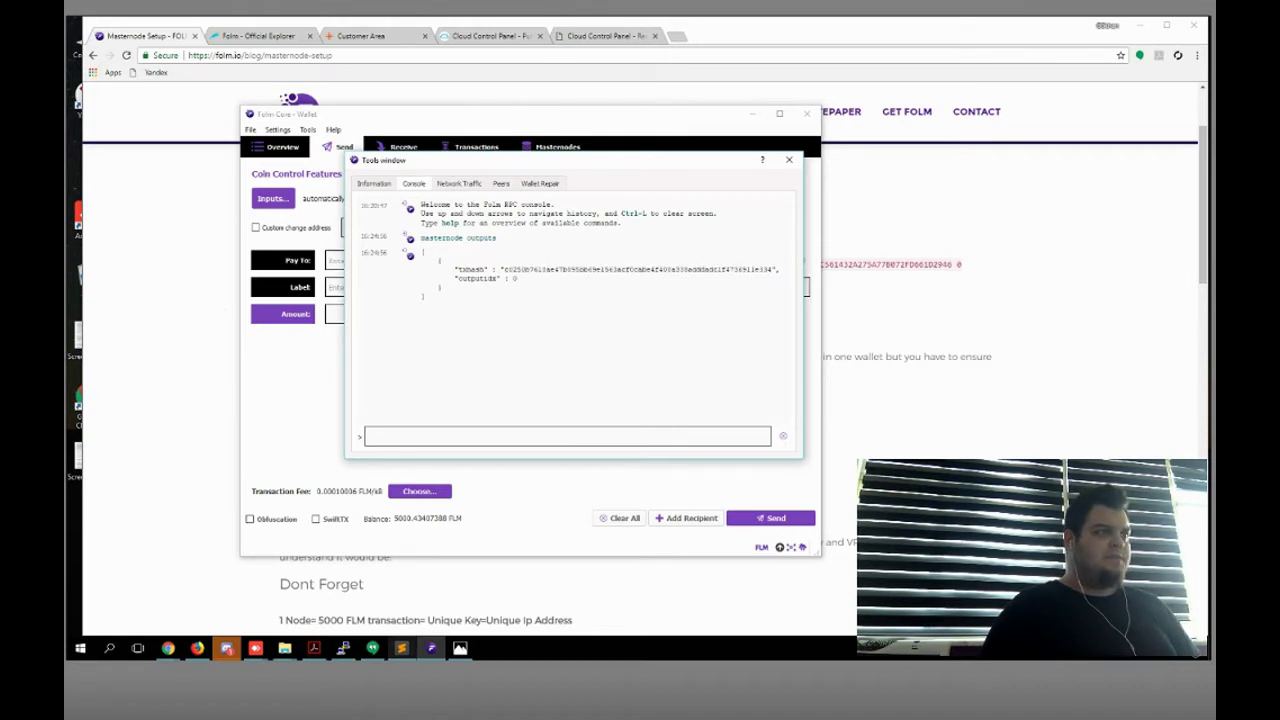
Step: Paste the transaction hash onto line 4 of masternode.conf, followed by output index 0
left_click(401, 648)
left_click_drag(581, 143, 562, 188)
left_click(484, 227)
left_click_drag(682, 265, 950, 265)
key("ctrl+c")
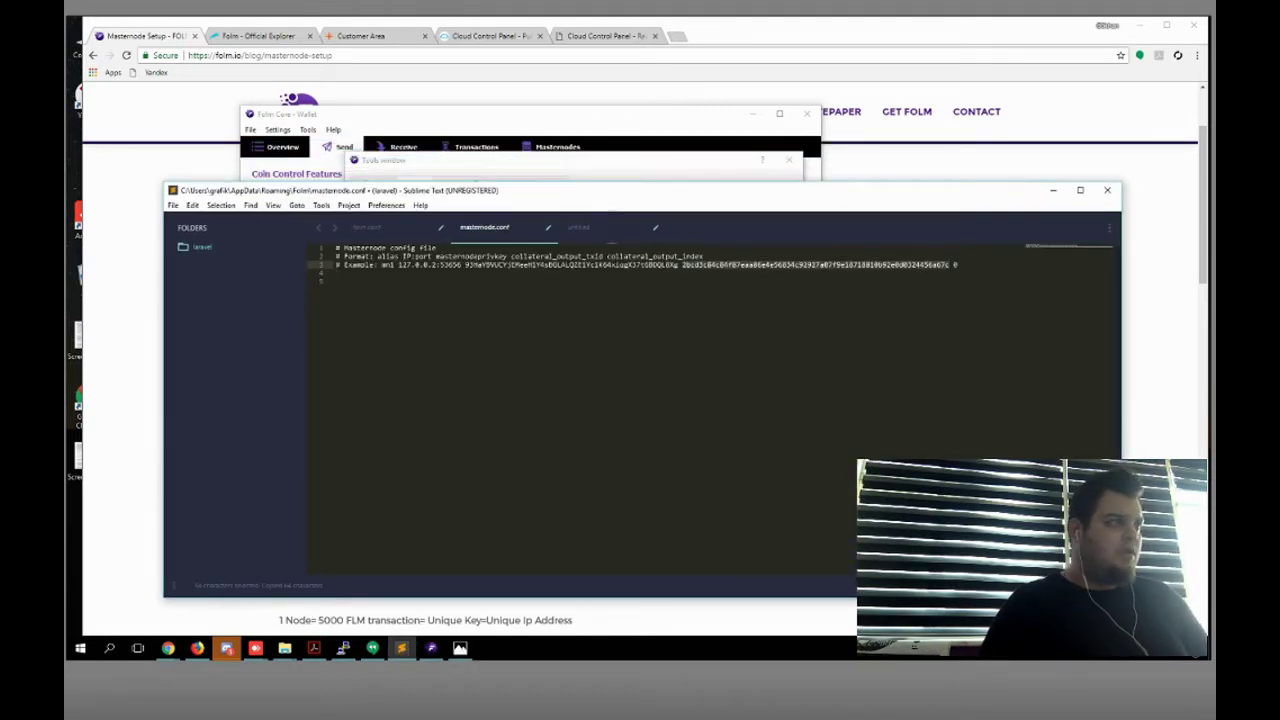
left_click(380, 227)
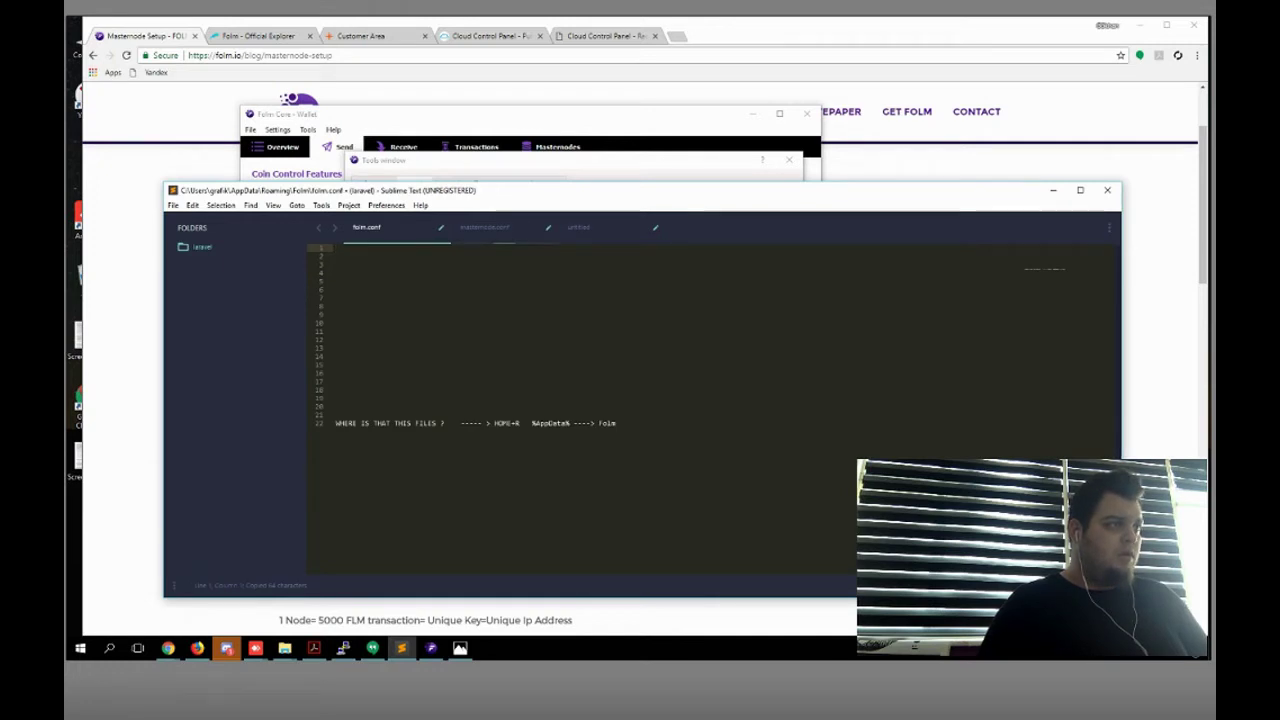
left_click(484, 227)
left_click(340, 273)
key("ctrl+v")
type("0")
Step: Return to the wallet console and enter the 'masternode genkey' command
key("alt+Tab")
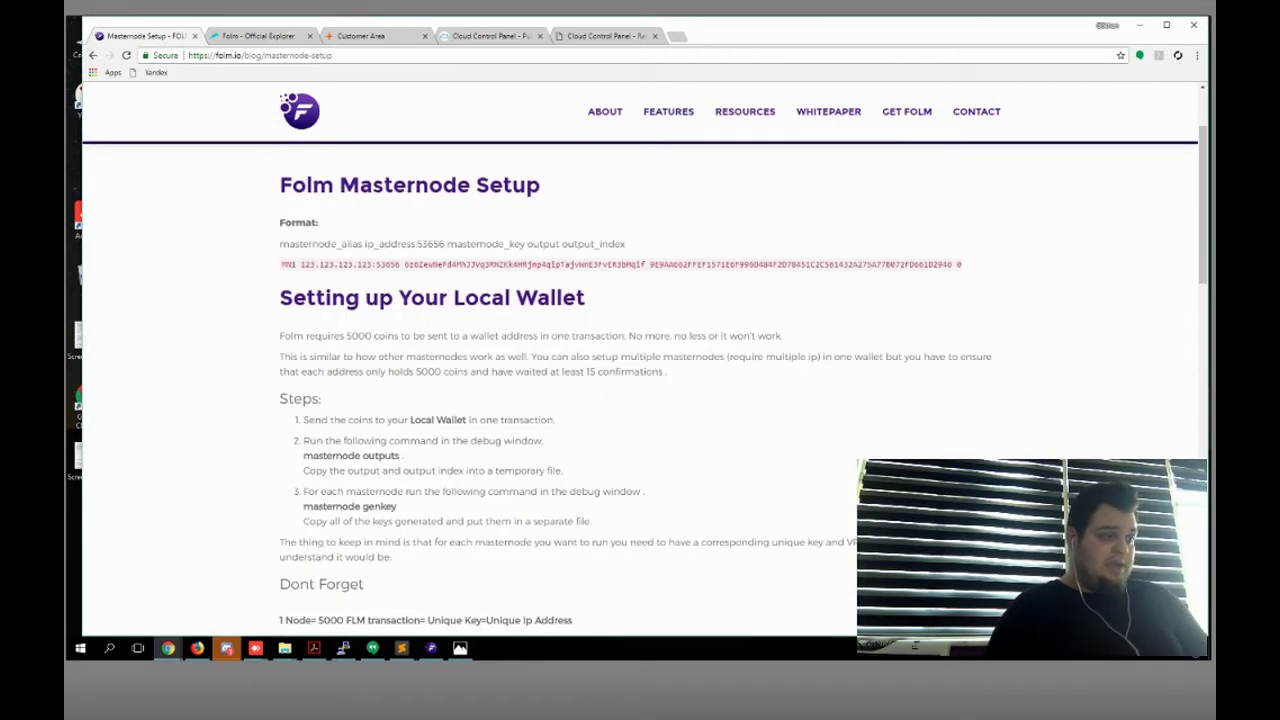
left_click(431, 648)
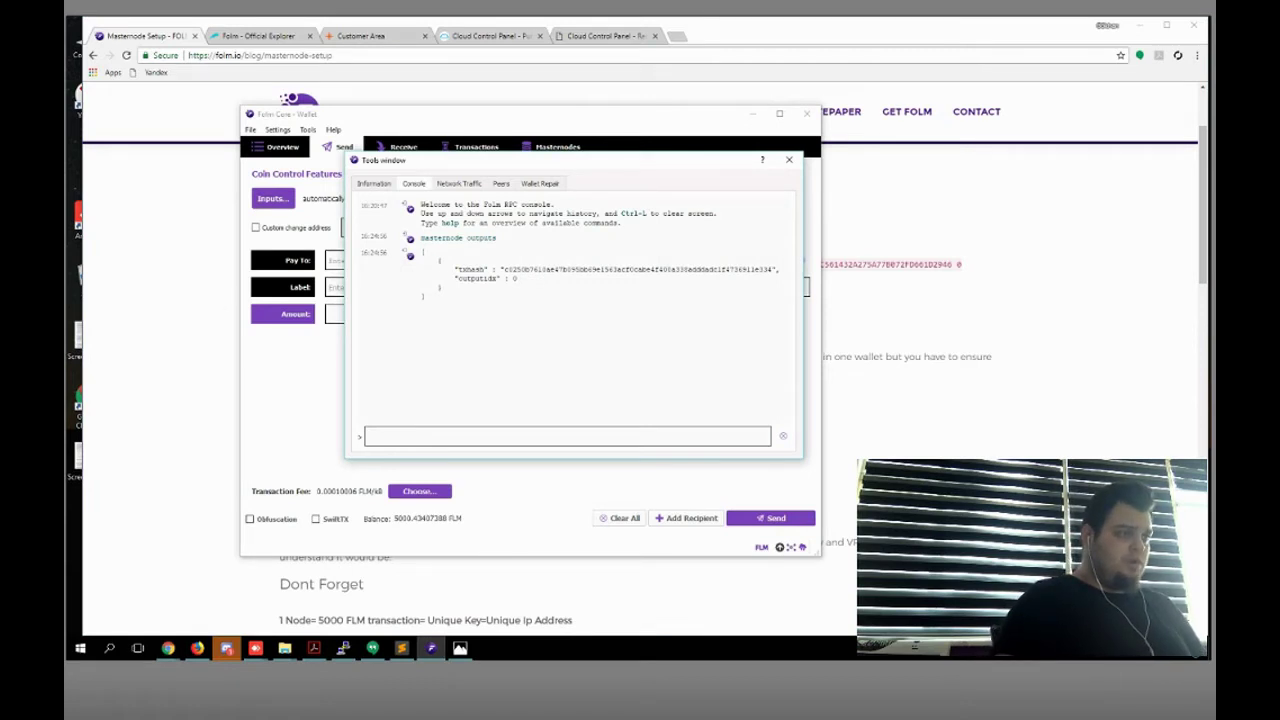
type("masternode genkey")
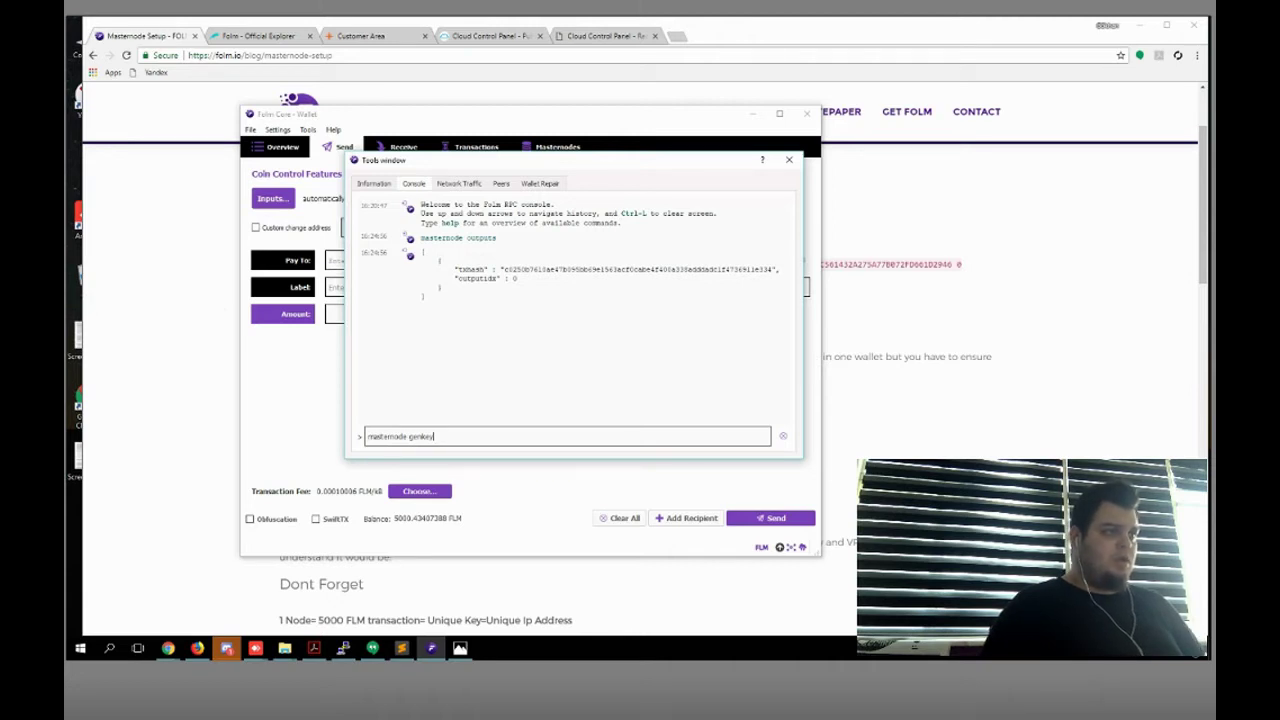
Step: Generate a masternode key and paste it before the transaction hash on masternode.conf line 4
key("Return")
left_click_drag(636, 327, 410, 327)
left_click(401, 648)
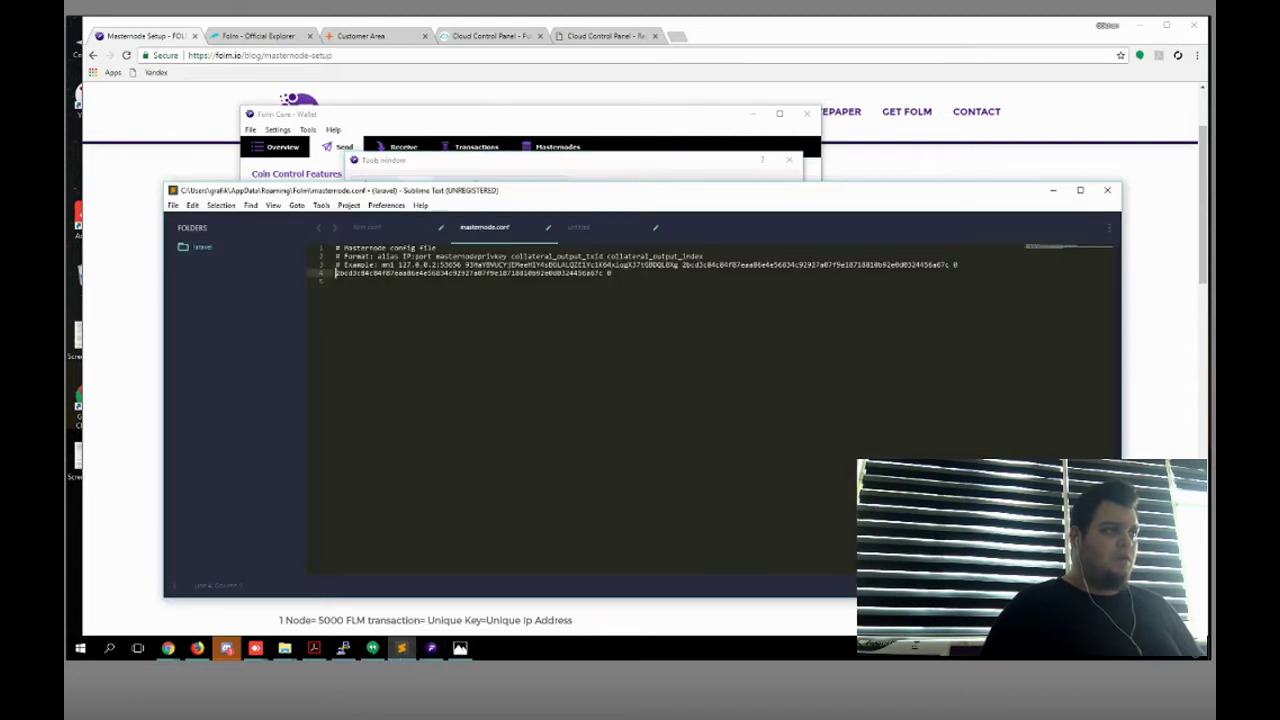
key("ctrl+v")
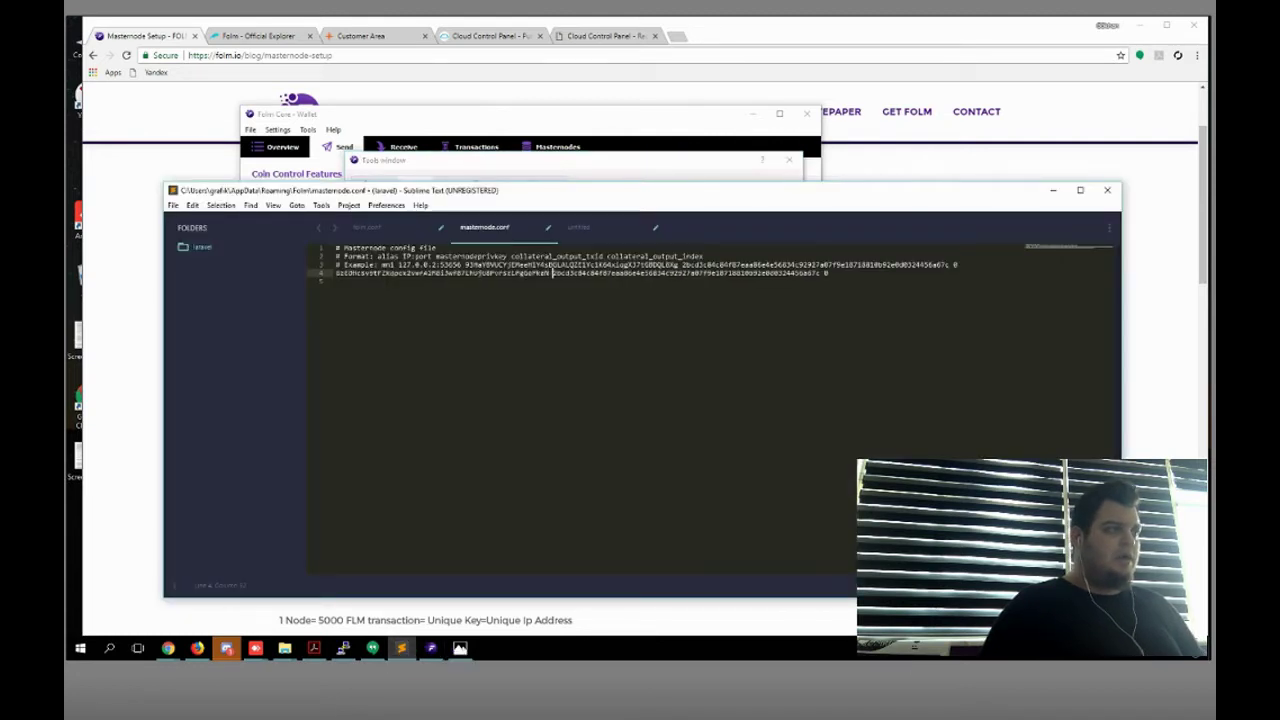
key("Home")
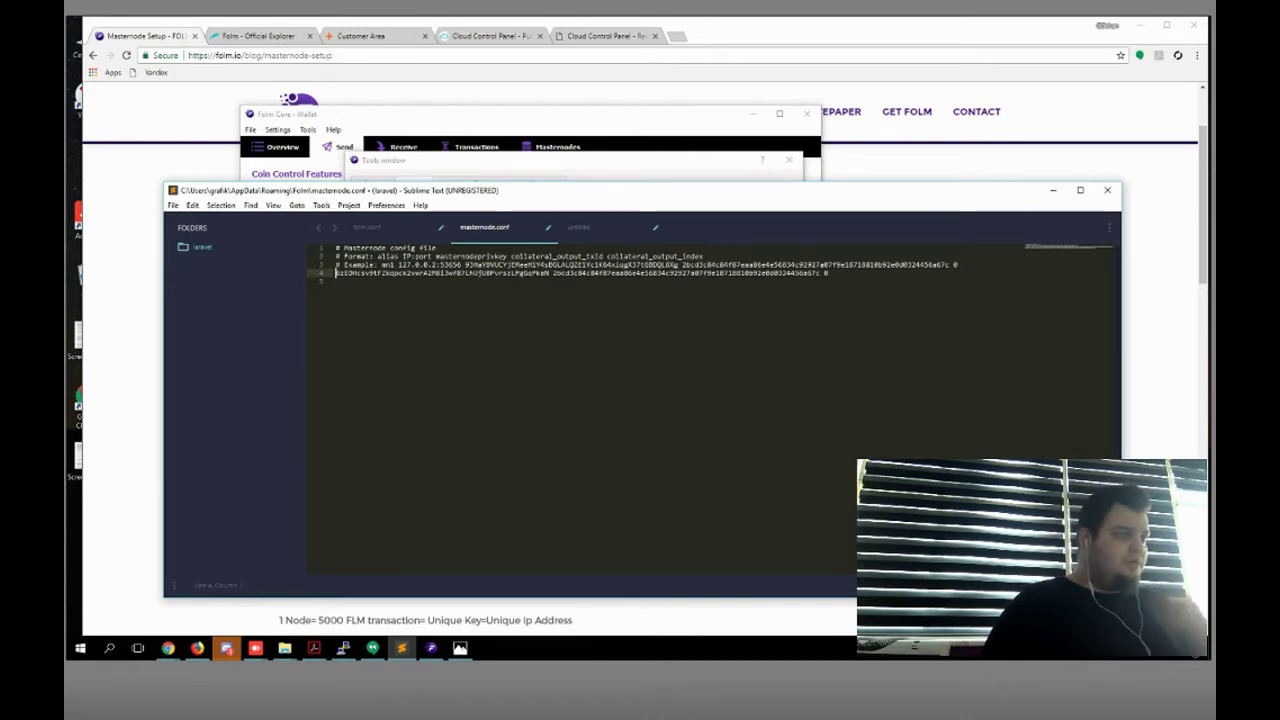
key("shift+End")
key("alt+Tab")
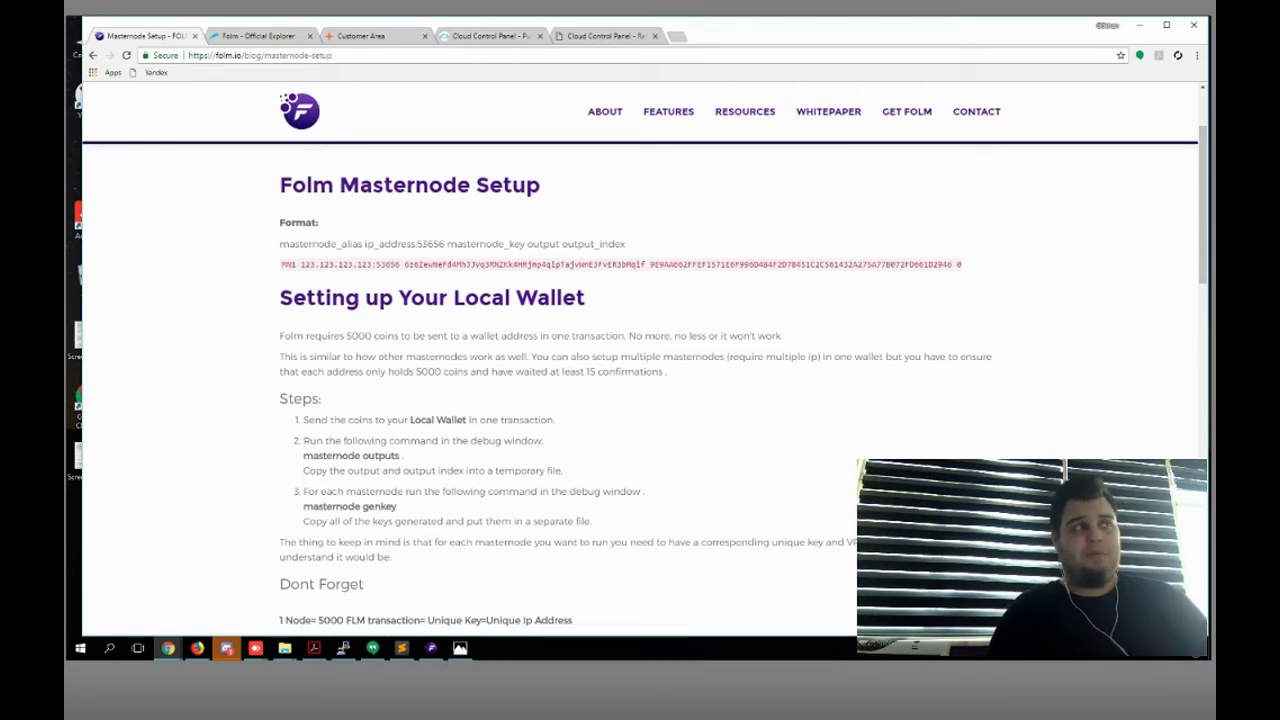
Step: Copy the MN1 alias with its IP and port from the untitled config notes
key("ctrl+4")
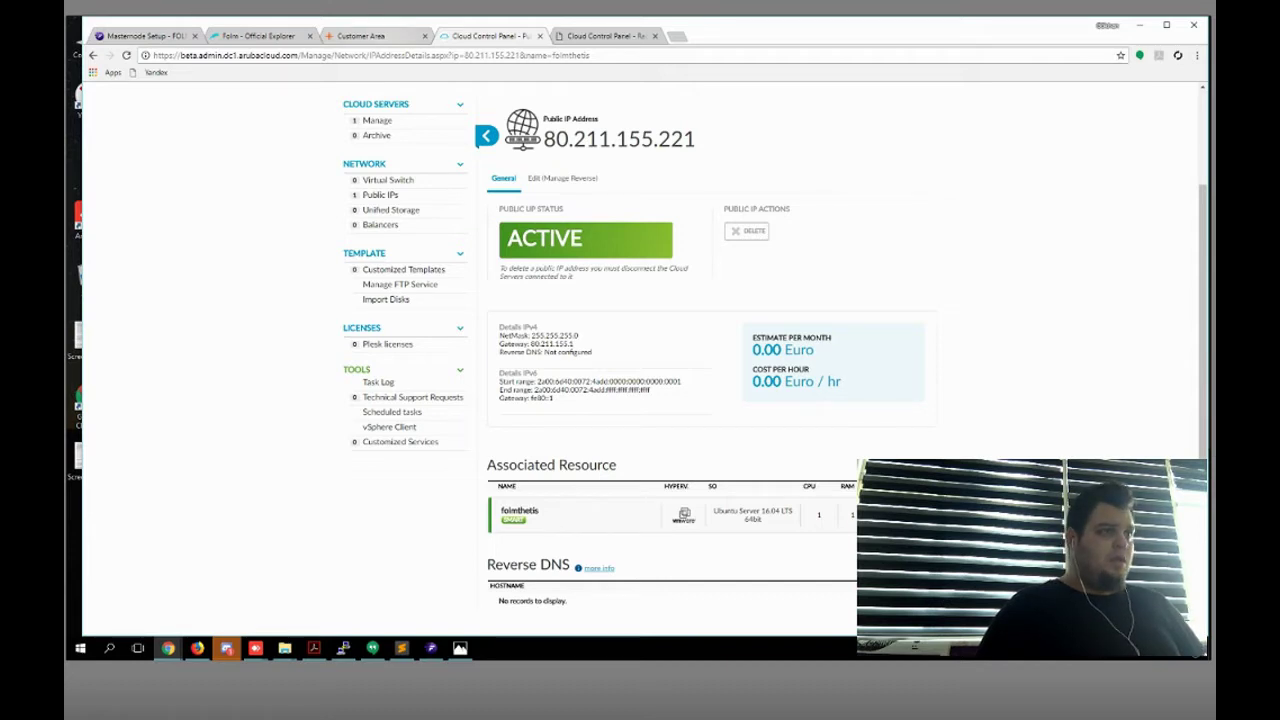
left_click(401, 648)
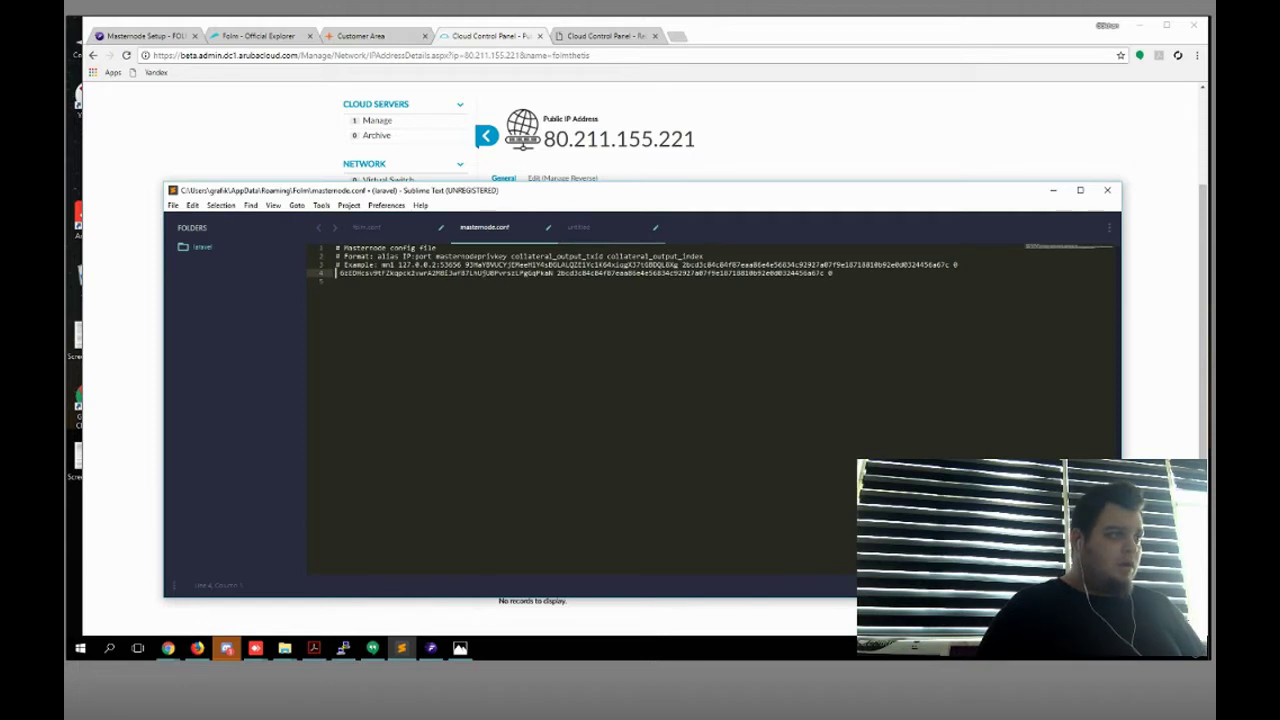
key("ctrl+Page_Down")
left_click_drag(436, 314, 336, 314)
key("ctrl+c")
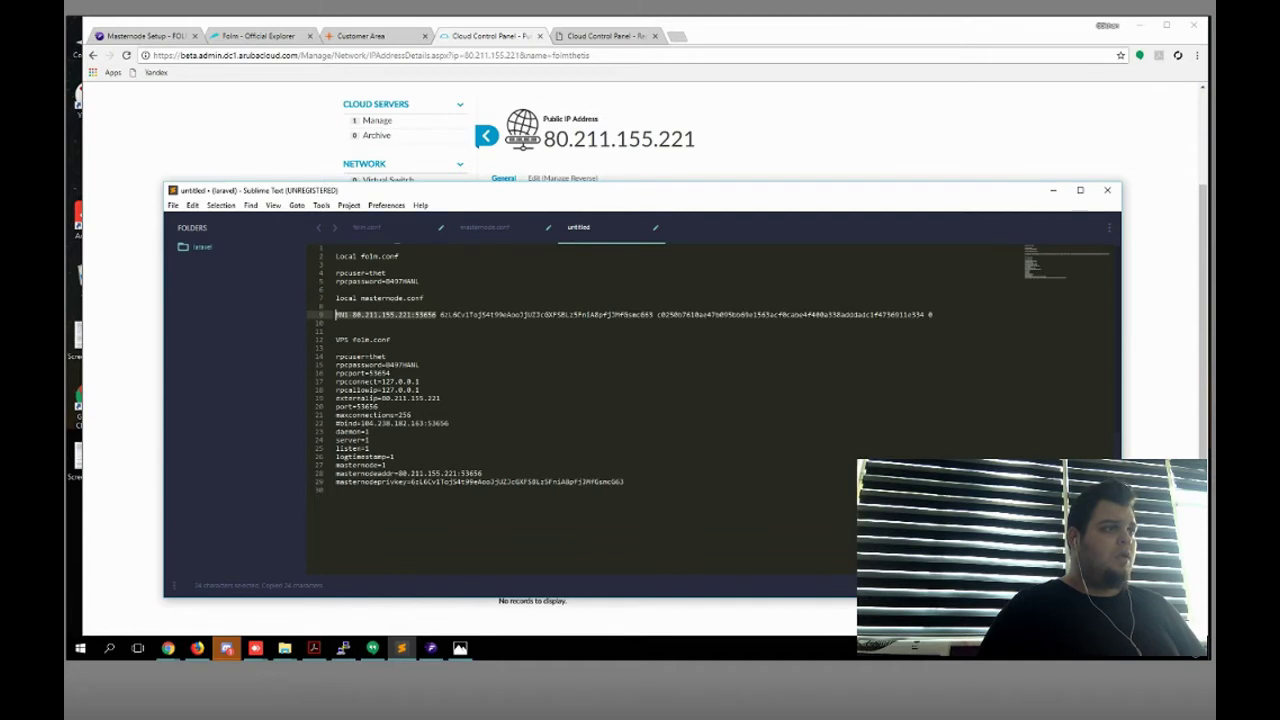
key("ctrl+Page_Up")
Step: Paste the MN1 alias and IP:port at the start of line 4 and save masternode.conf
key("ctrl+v")
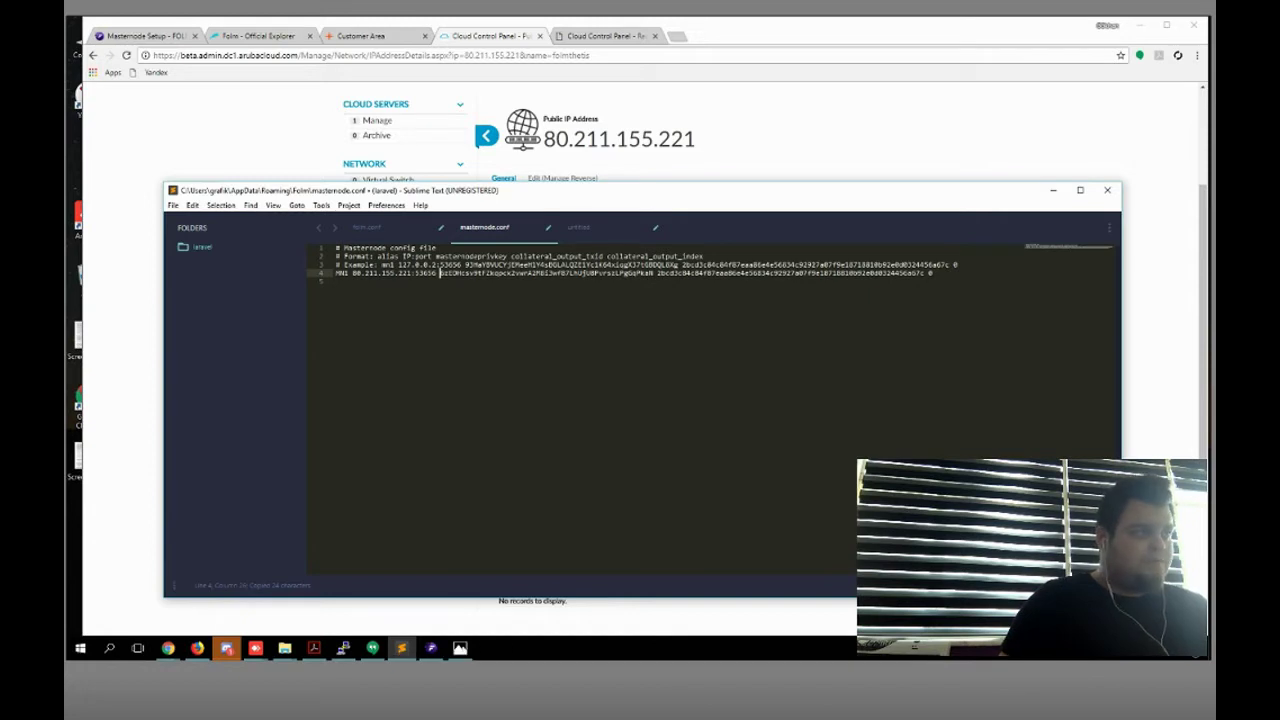
left_click(349, 273)
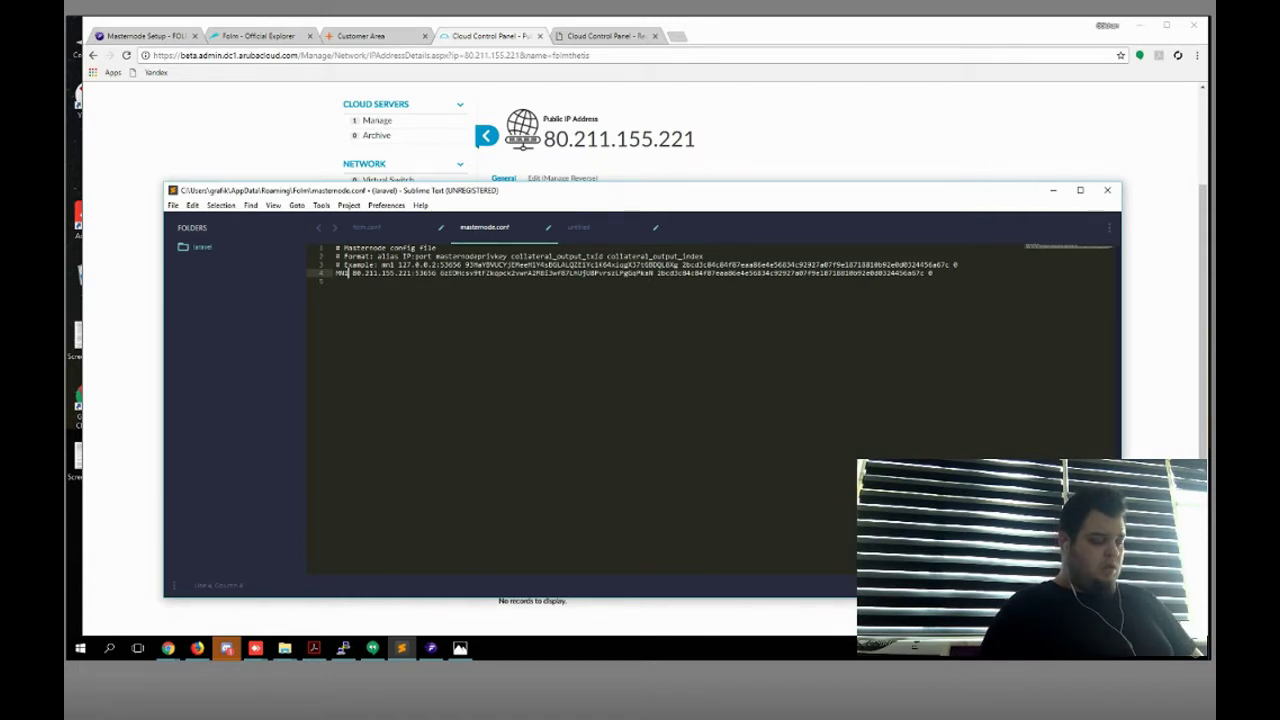
key("ctrl+s")
key("ctrl+Page_Up")
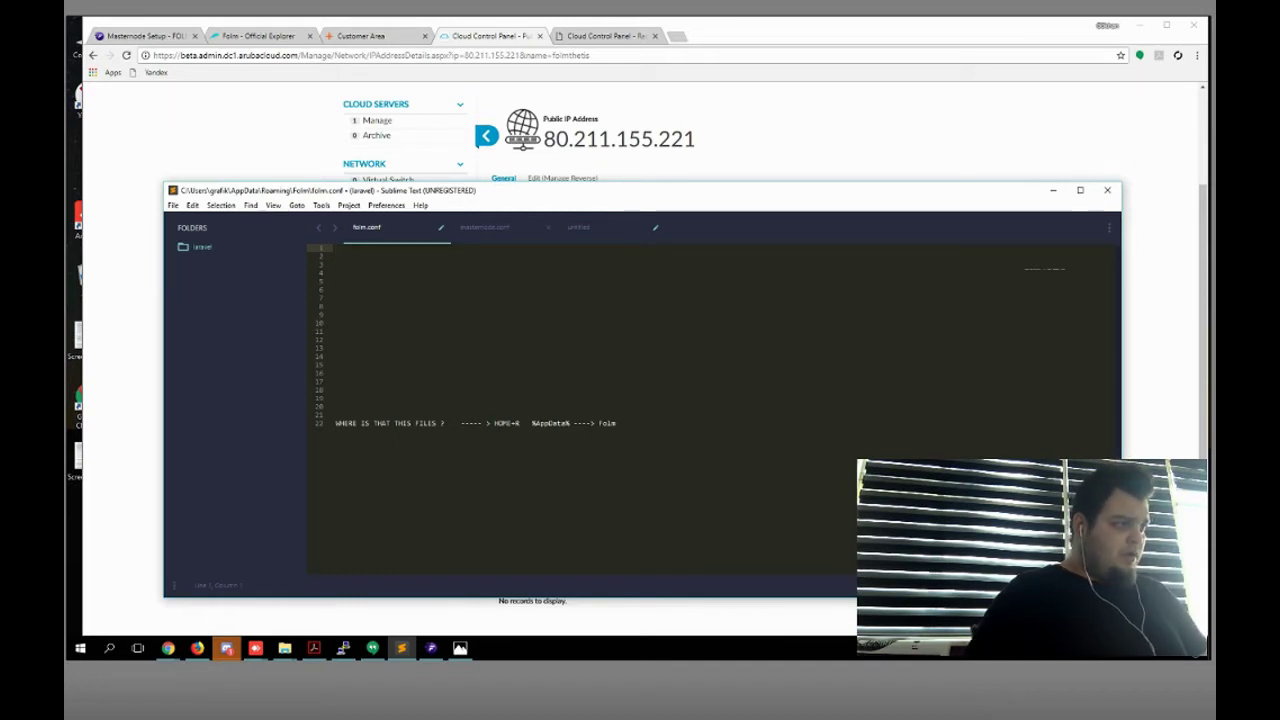
left_click(168, 648)
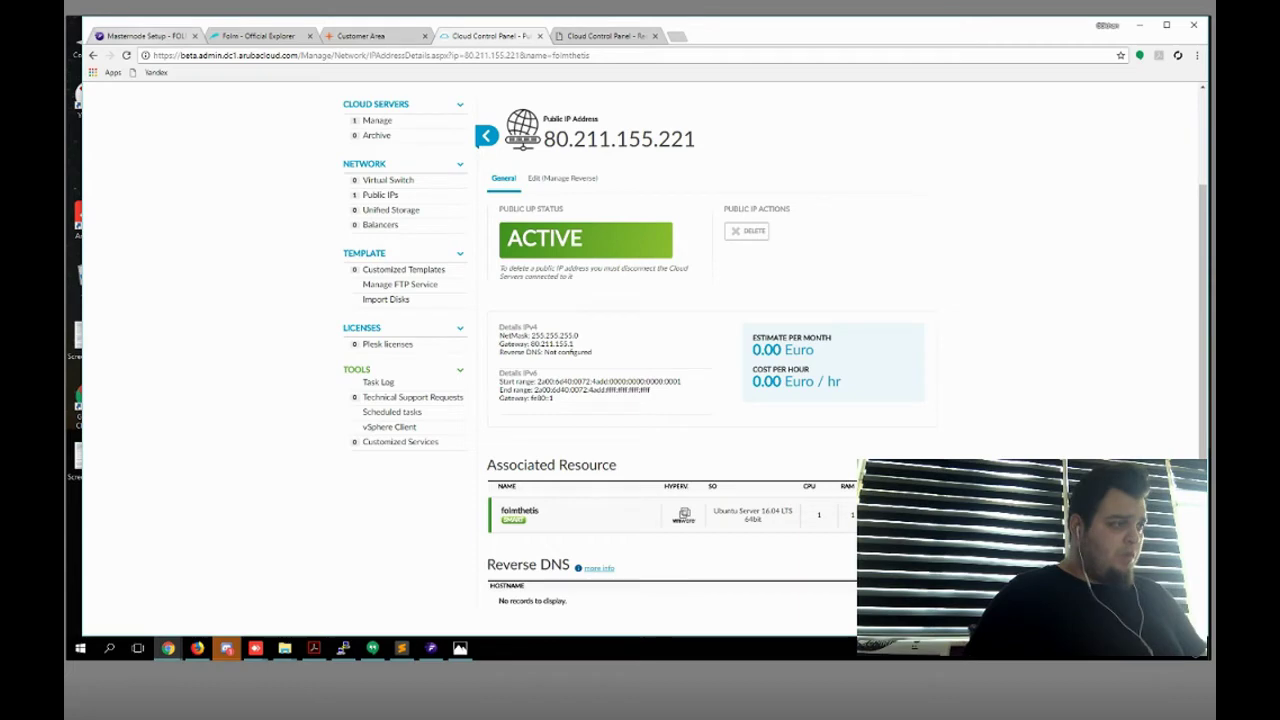
Step: In the Masternode Setup guide, select the rpcuser=randomusername and rpcpassword=randompassword lines
left_click(143, 36)
scroll(640, 380, "down", 2)
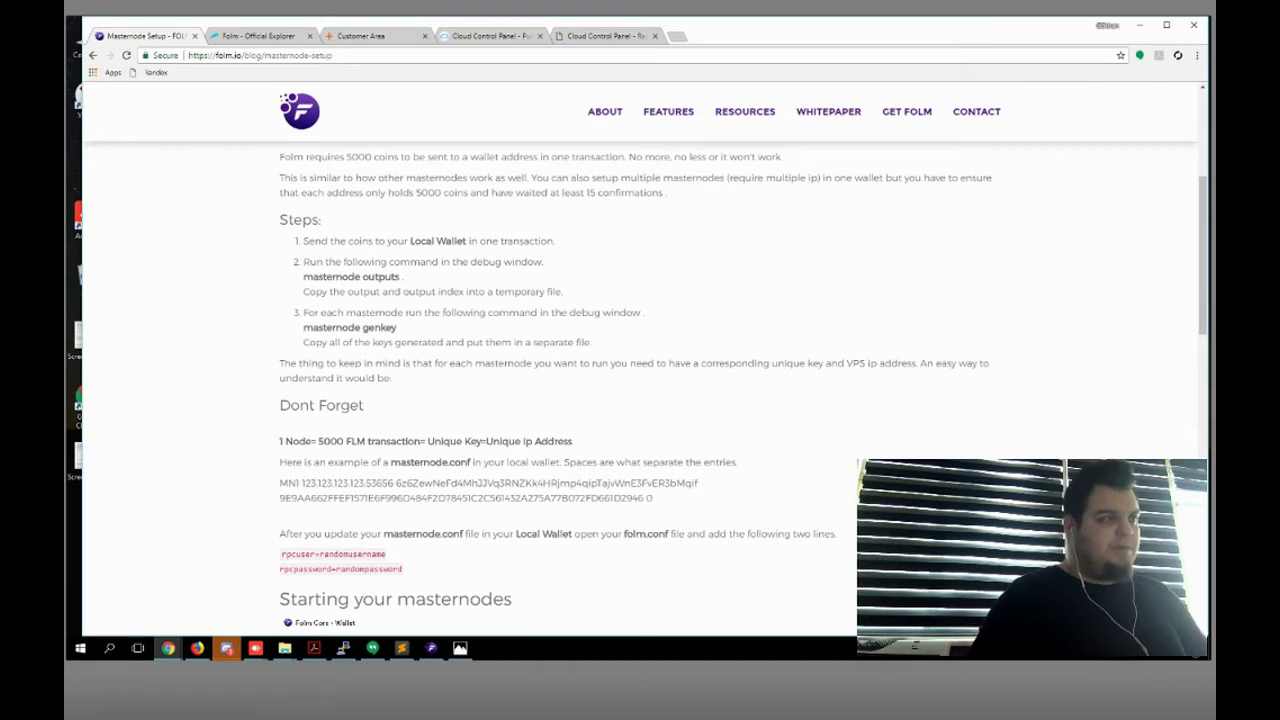
scroll(640, 380, "down", 1)
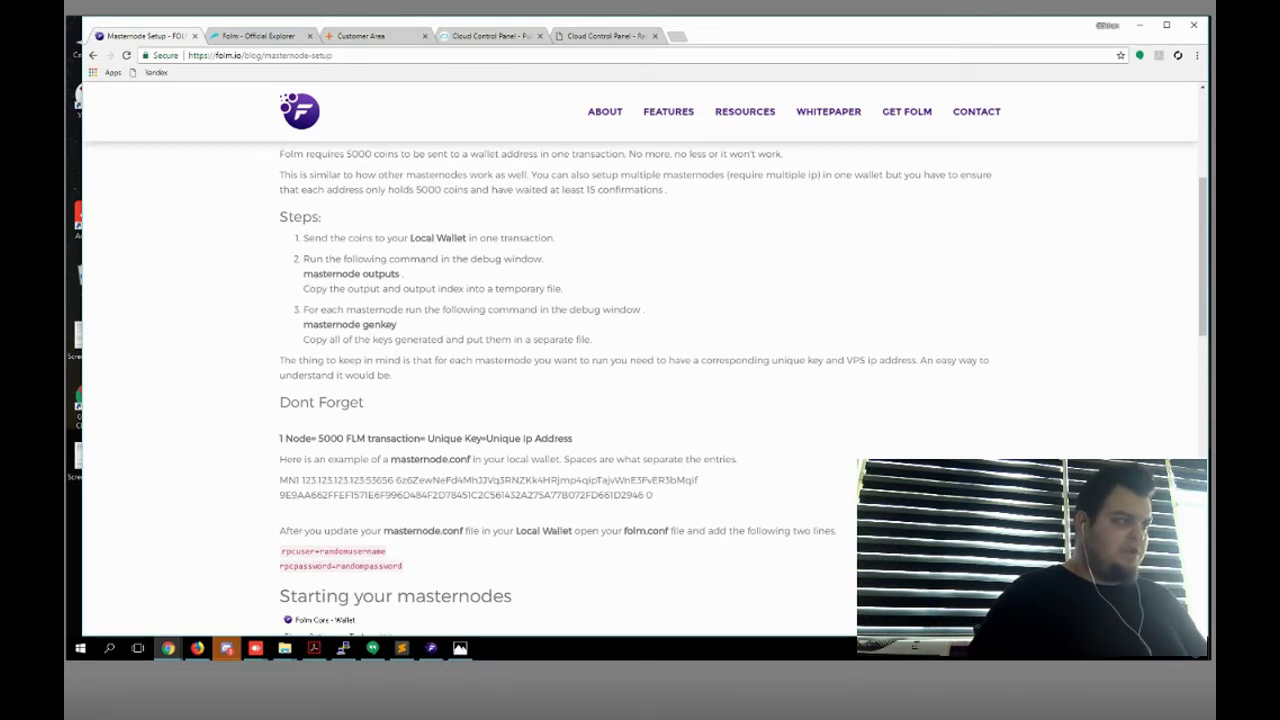
scroll(640, 390, "down", 2)
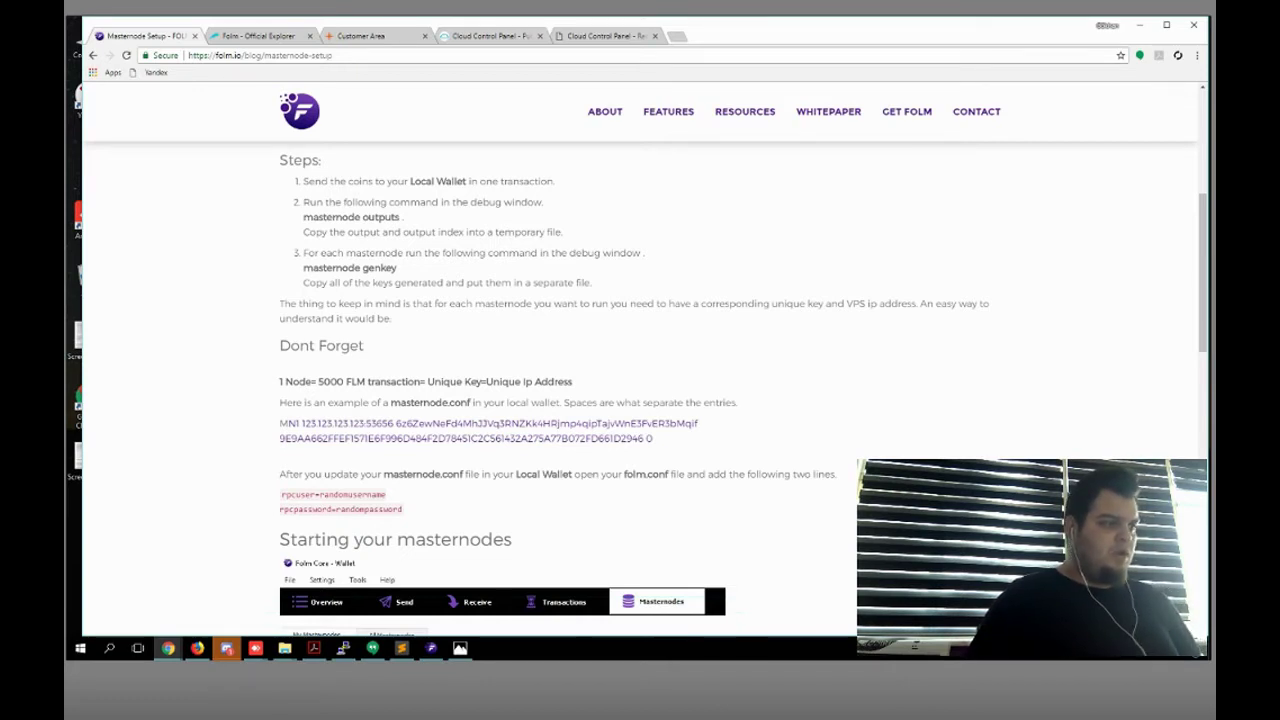
left_click_drag(404, 509, 280, 493)
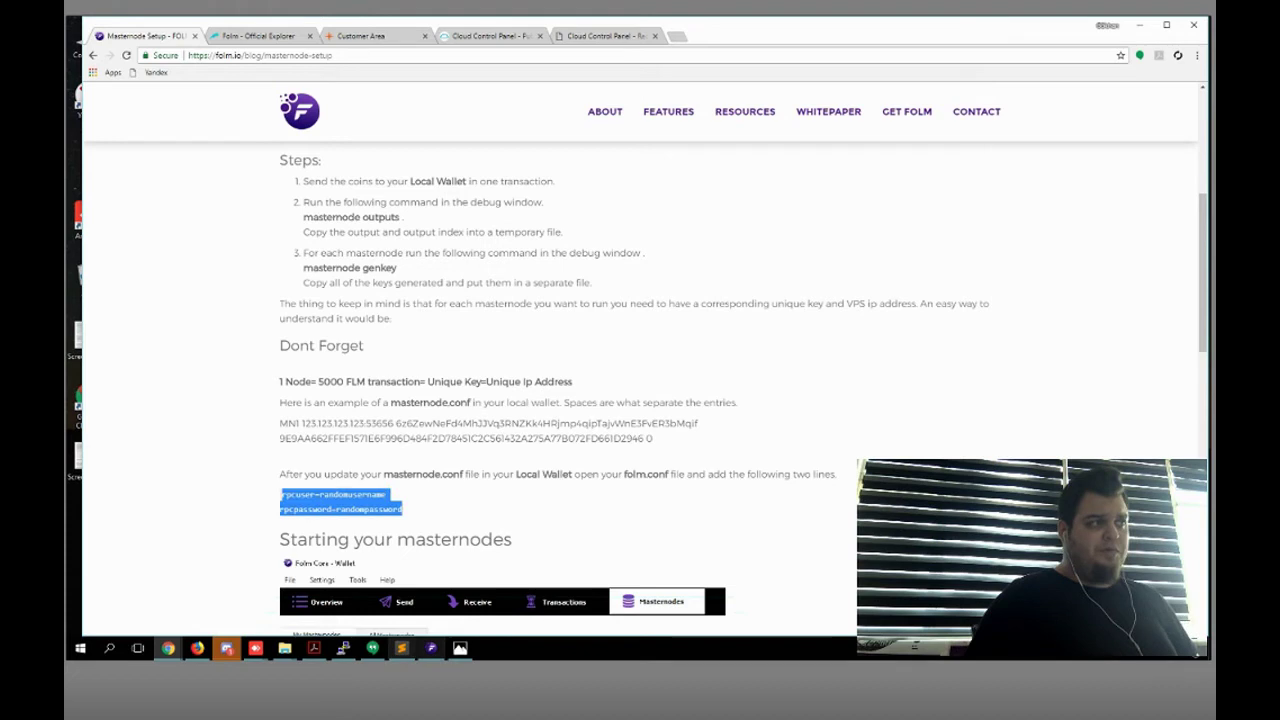
left_click(401, 648)
Step: Paste the rpc lines into folm.conf and replace them with a custom rpcuser and rpcpassword
key("ctrl+v")
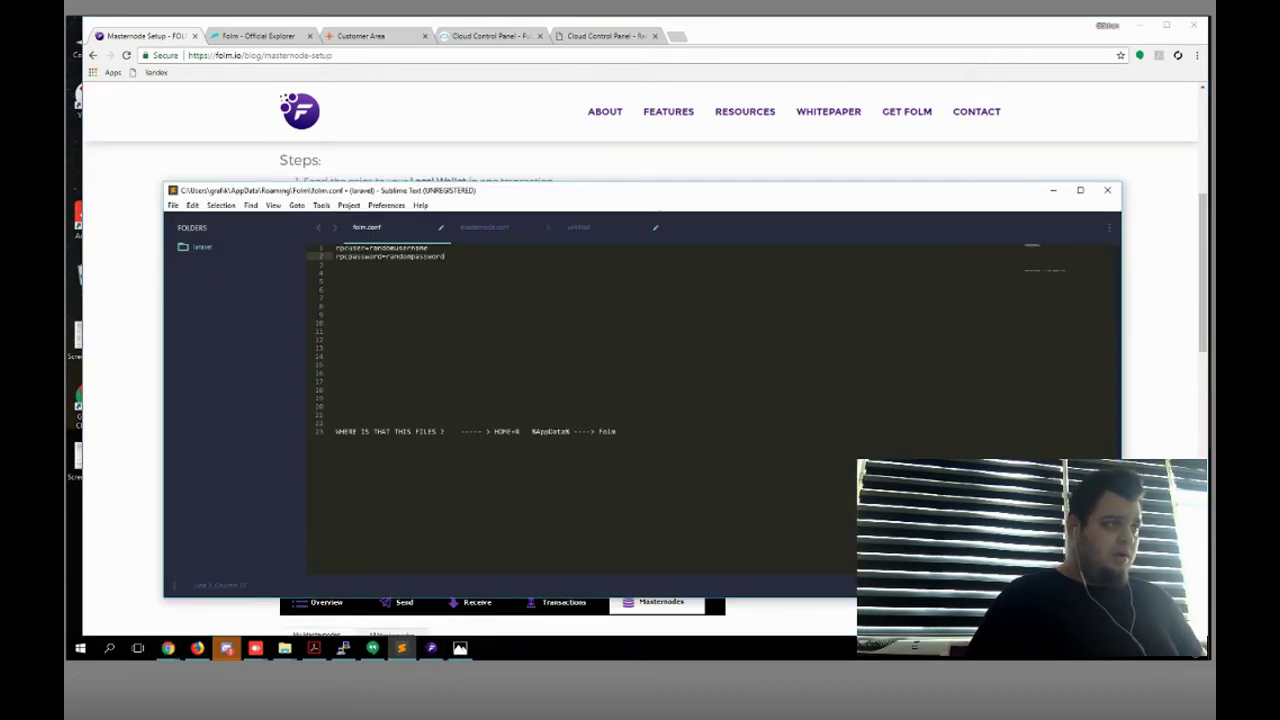
left_click(428, 247)
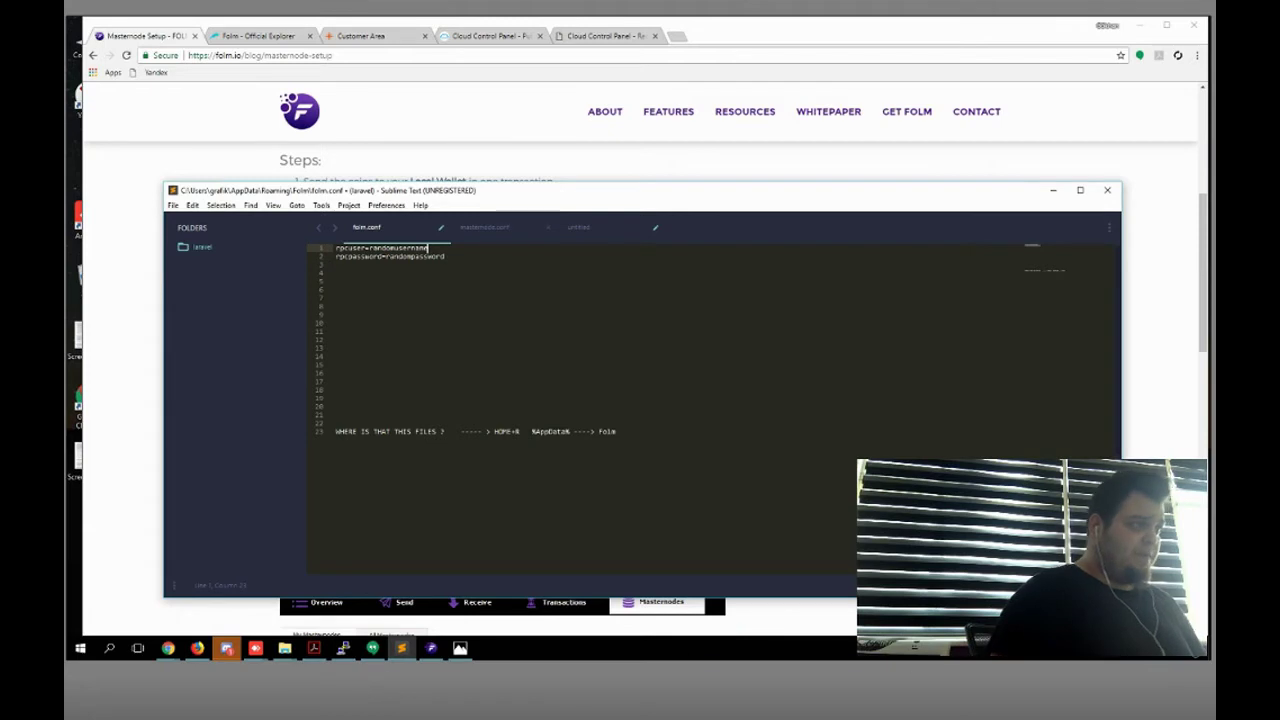
key("ctrl+BackSpace")
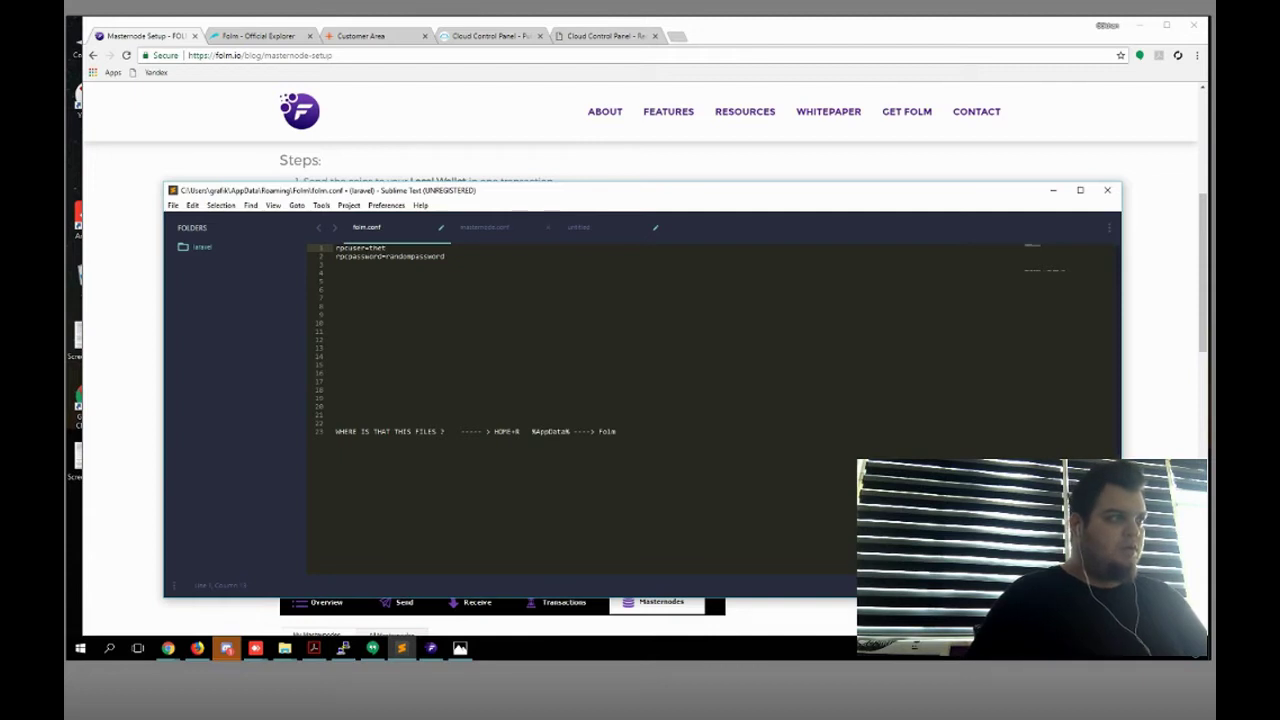
key("Down")
key("End")
key("BackSpace")
key("BackSpace")
key("BackSpace")
key("BackSpace")
key("BackSpace")
key("BackSpace")
key("BackSpace")
key("BackSpace")
key("BackSpace")
key("BackSpace")
key("BackSpace")
key("BackSpace")
key("BackSpace")
key("BackSpace")
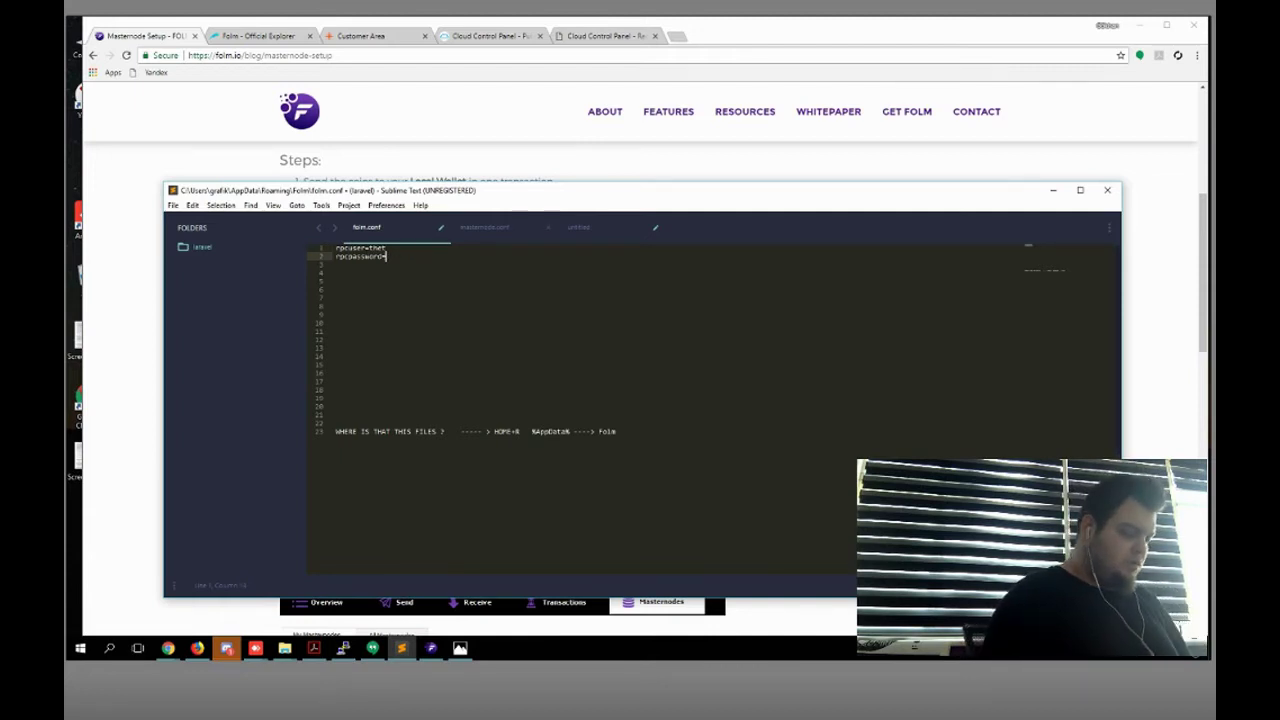
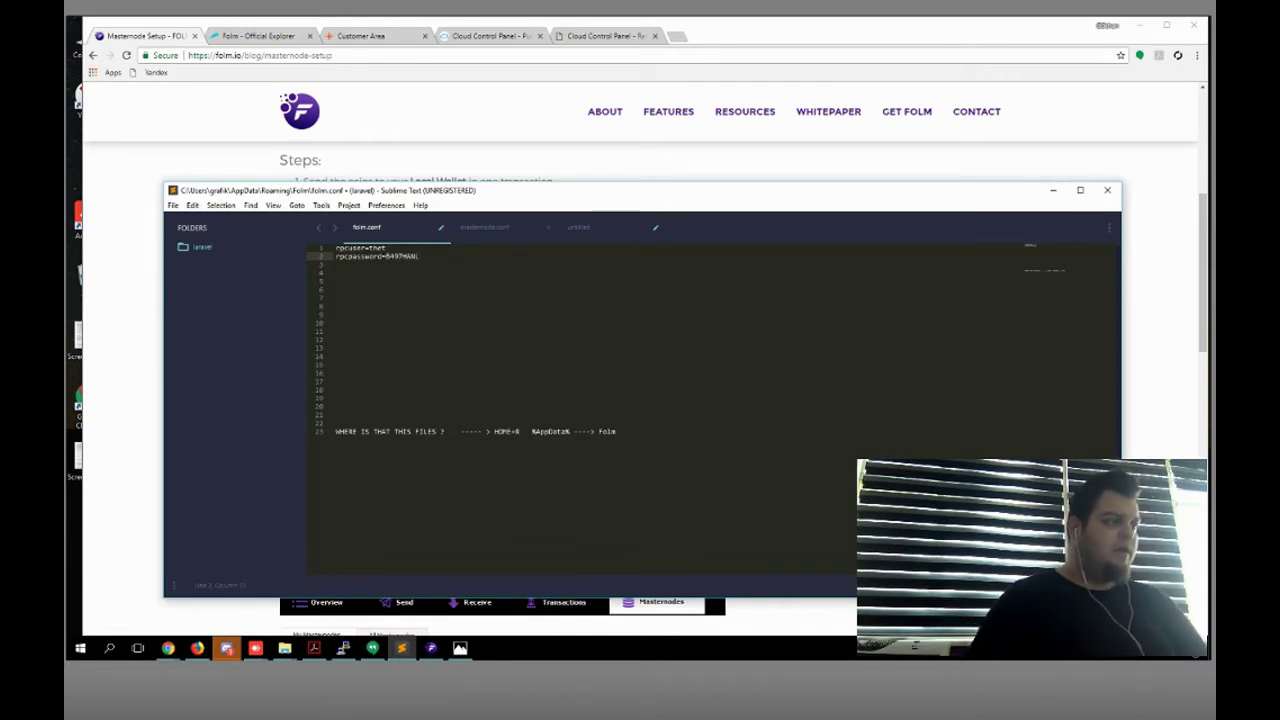
Step: Delete the file-location note and blank lines from folm.conf and save it
triple_click(470, 431)
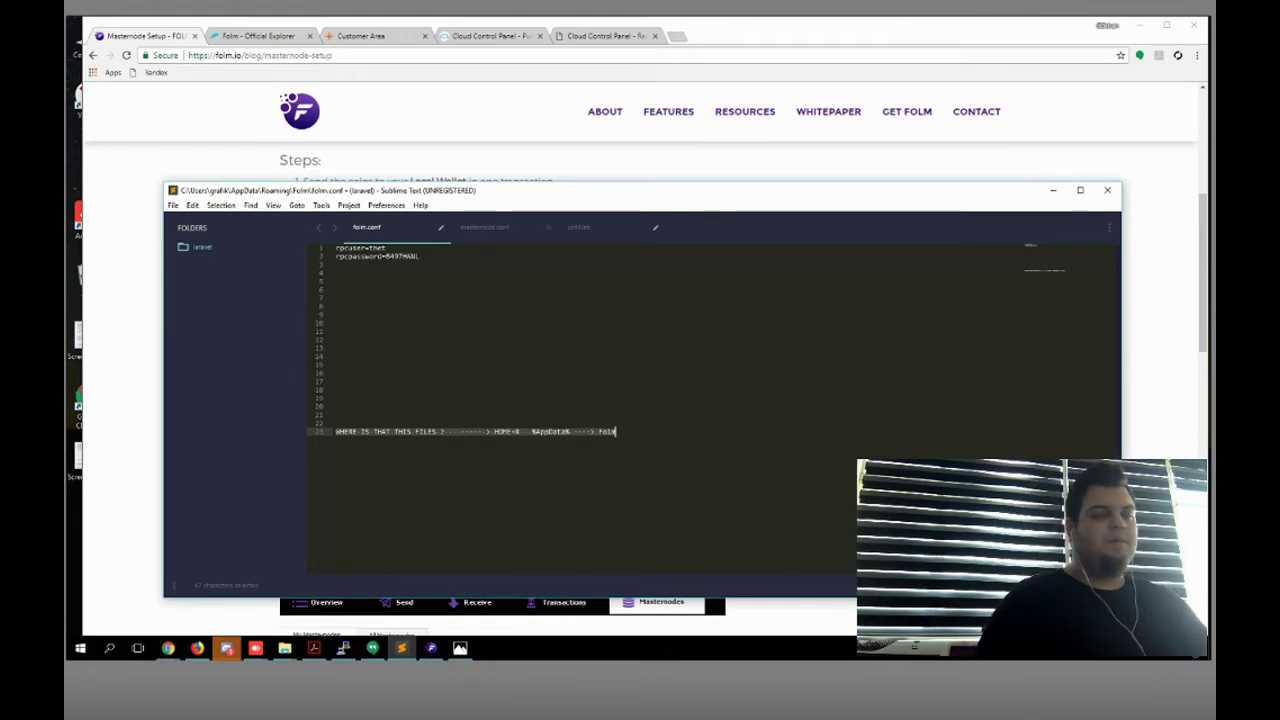
left_click(336, 431)
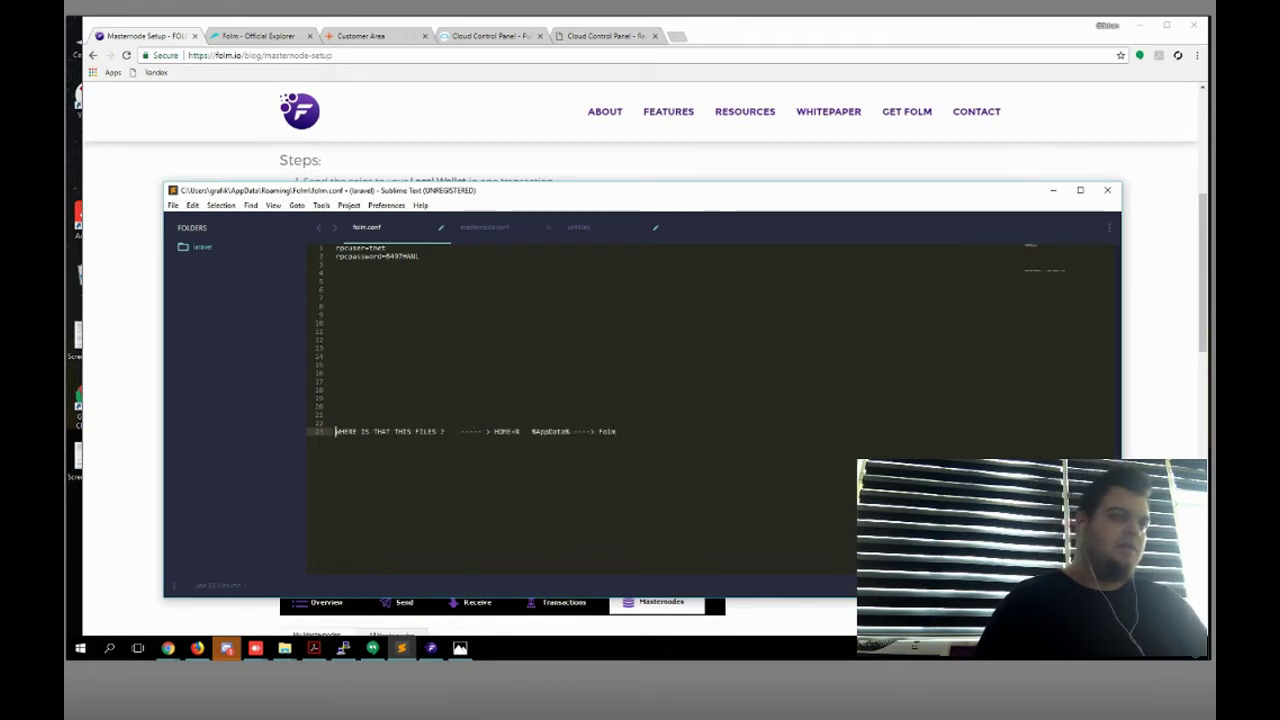
key("shift+End")
key("BackSpace")
key("BackSpace")
key("BackSpace")
key("BackSpace")
key("BackSpace")
key("BackSpace")
key("BackSpace")
key("BackSpace")
key("BackSpace")
key("BackSpace")
key("BackSpace")
key("BackSpace")
key("BackSpace")
key("BackSpace")
key("BackSpace")
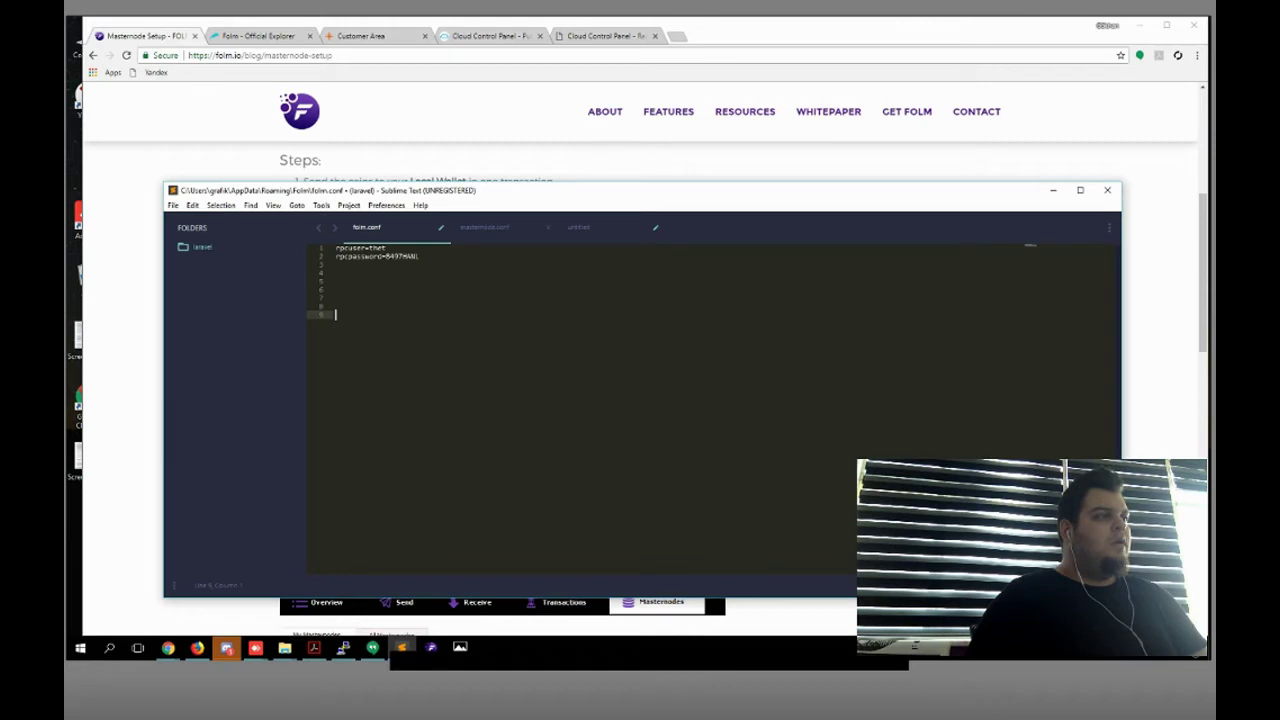
key("BackSpace")
key("BackSpace")
key("BackSpace")
key("BackSpace")
key("BackSpace")
key("BackSpace")
key("BackSpace")
key("ctrl+s")
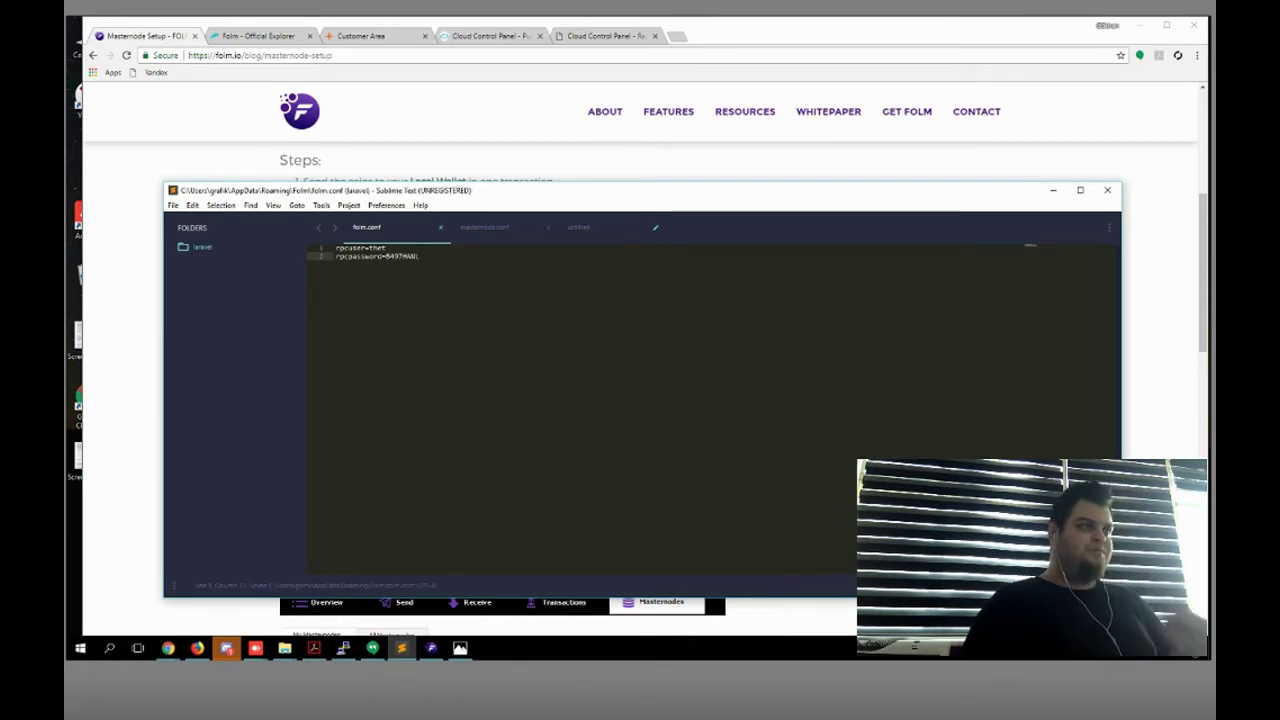
key("ctrl+Tab")
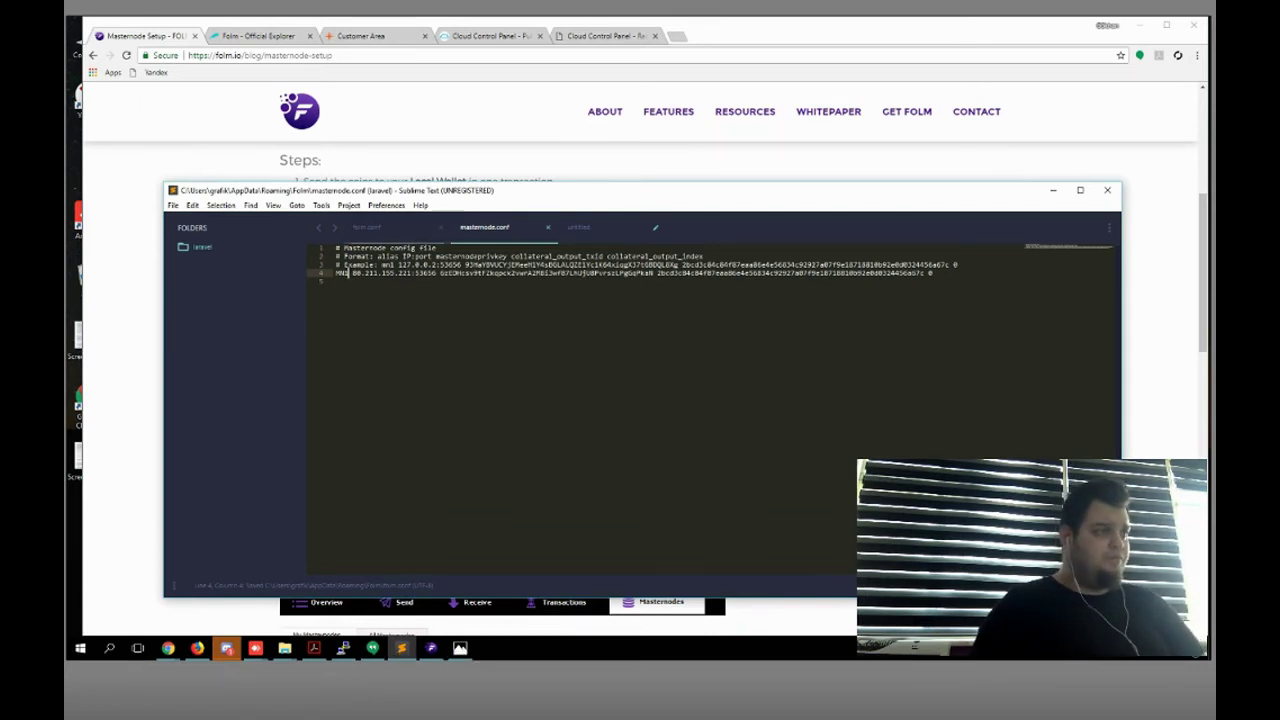
key("ctrl+Page_Up")
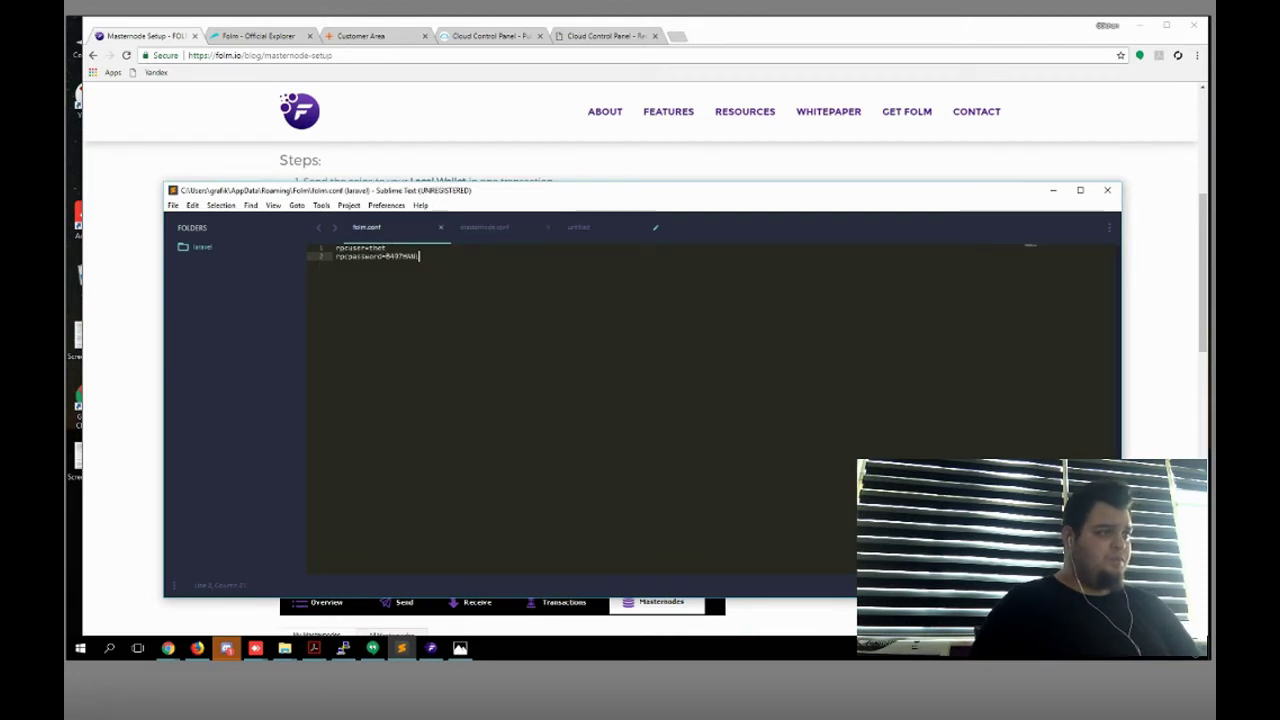
key("ctrl+Page_Down")
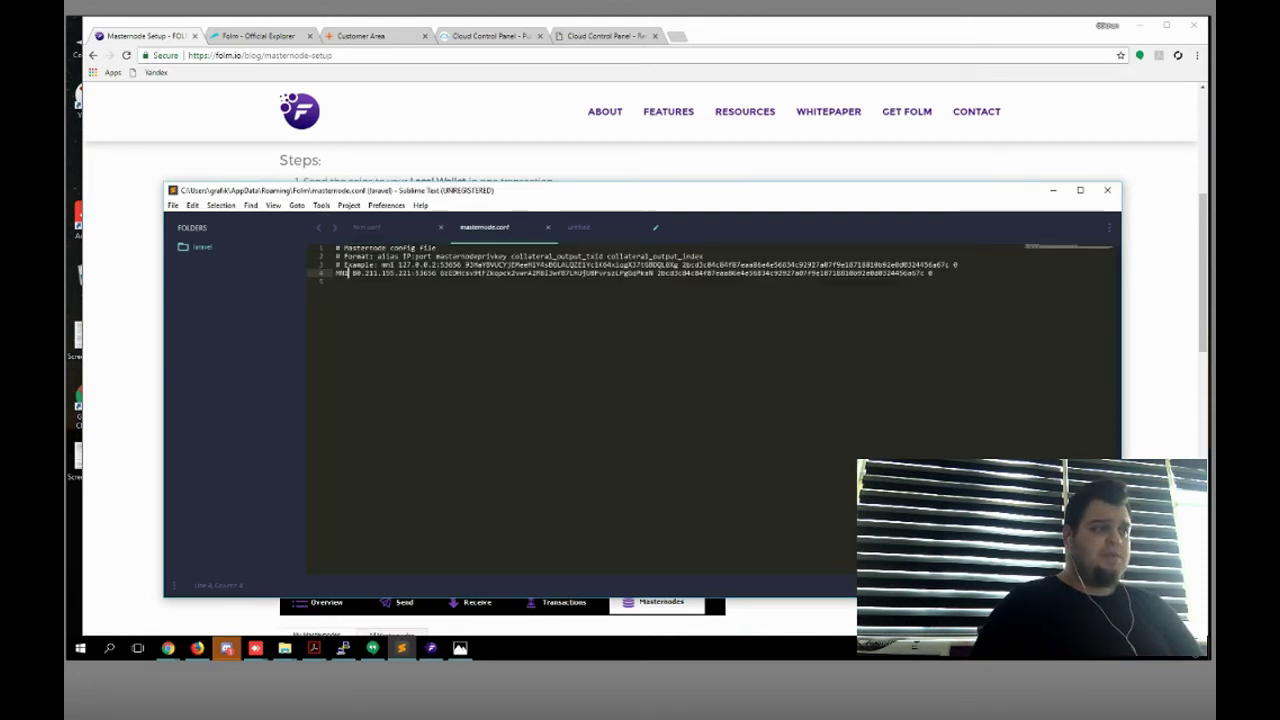
Step: Close Folm Core Wallet and relaunch it from Windows search with 'folm'
key("alt+Tab")
scroll(640, 390, "down", 3)
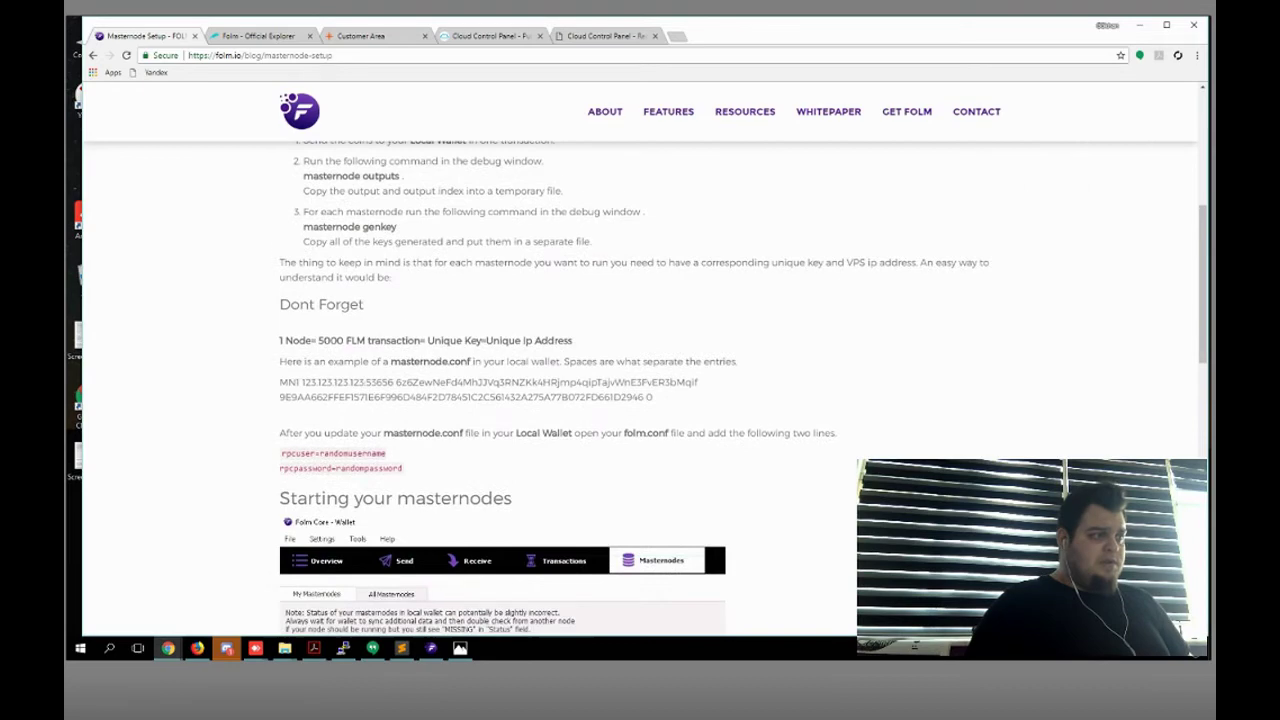
scroll(640, 390, "down", 3)
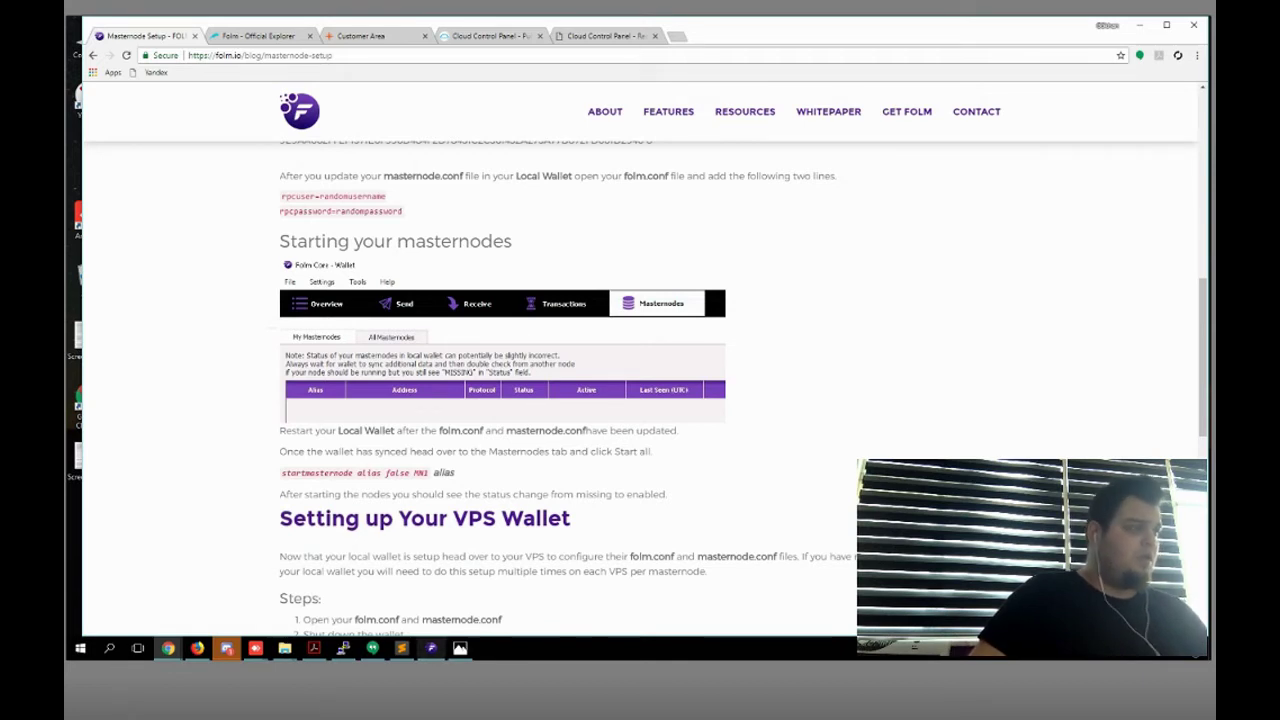
key("alt+Tab")
key("alt+F4")
key("super")
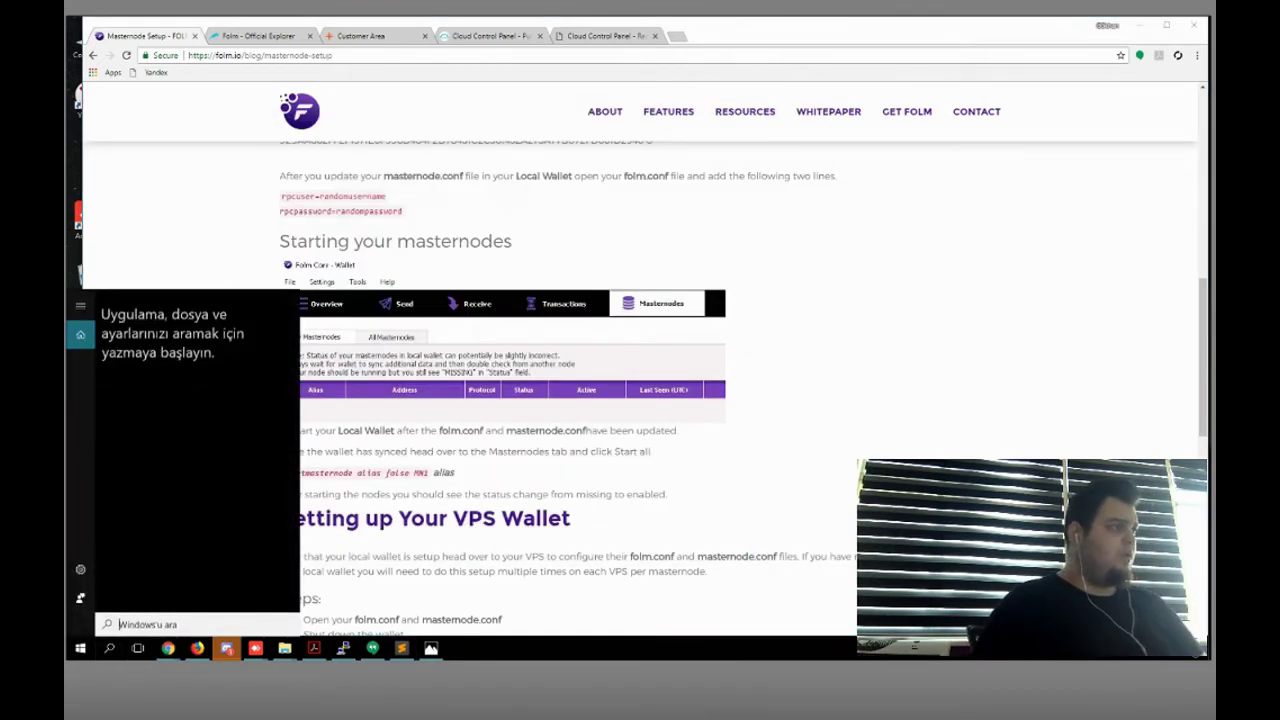
type("folm")
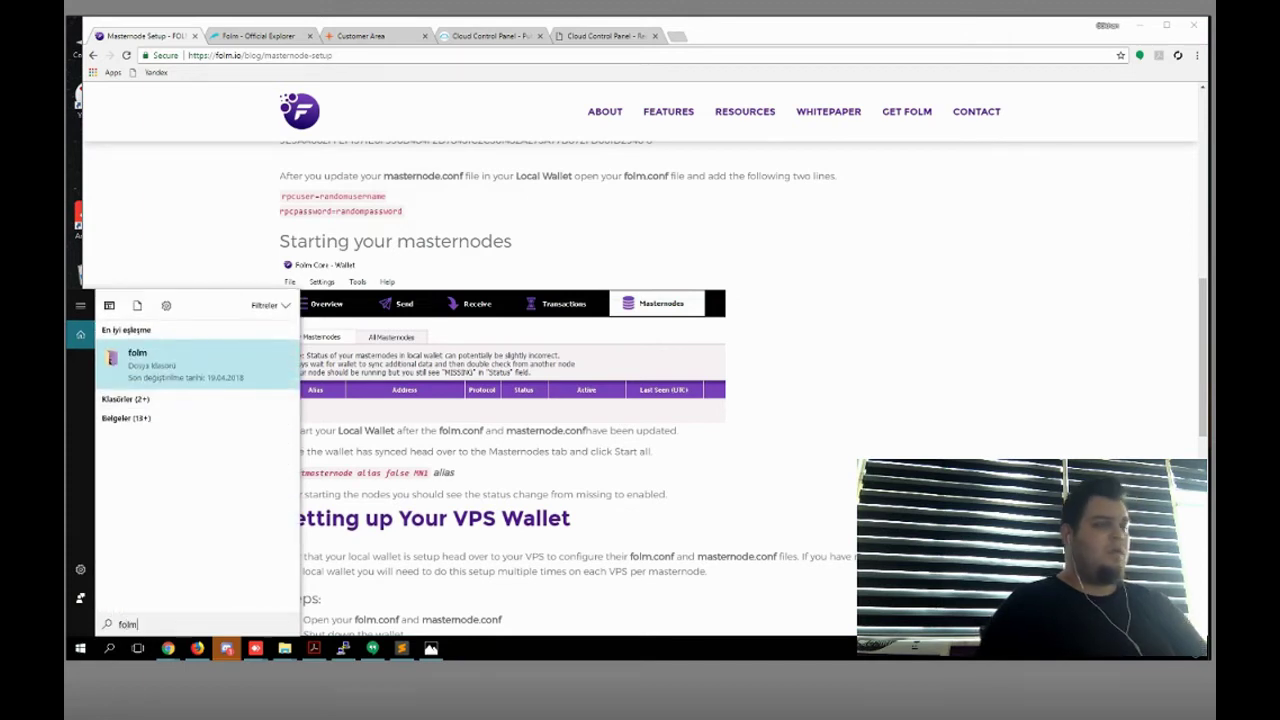
key("Return")
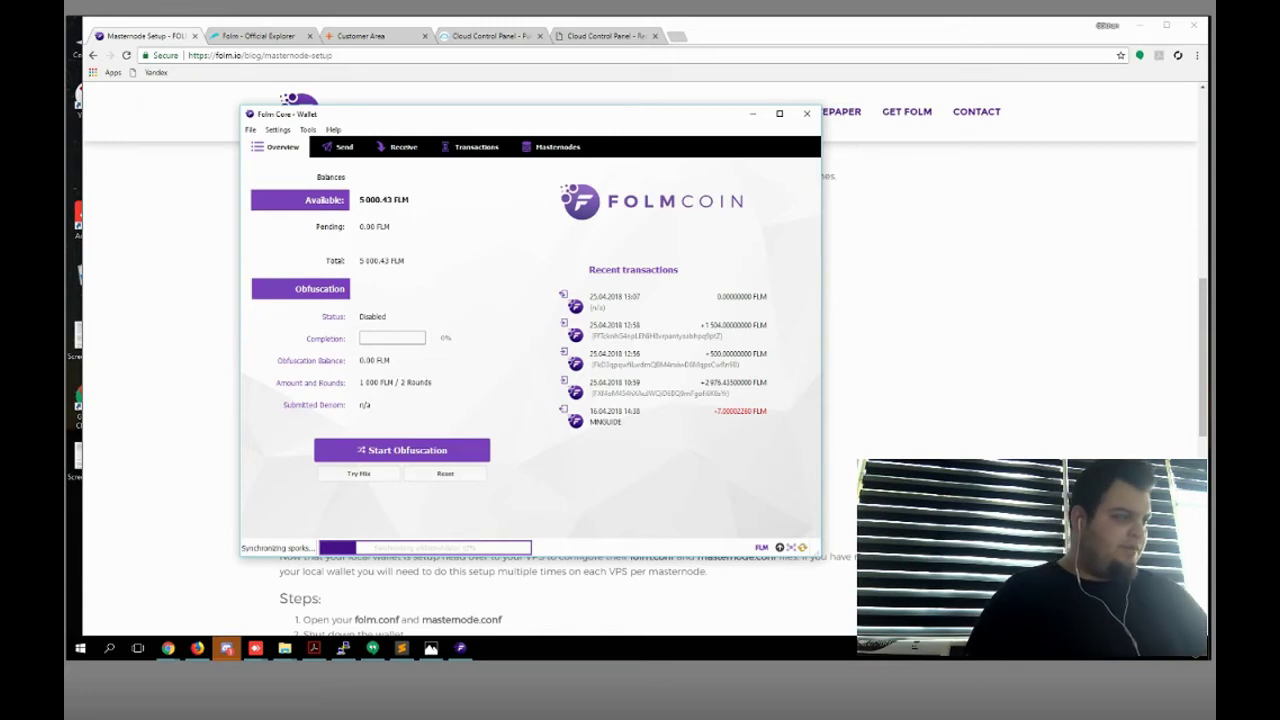
Step: Read the guide down to the VPS wallet setup section while checking the wallet's sync
left_click(168, 648)
scroll(640, 400, "down", 1)
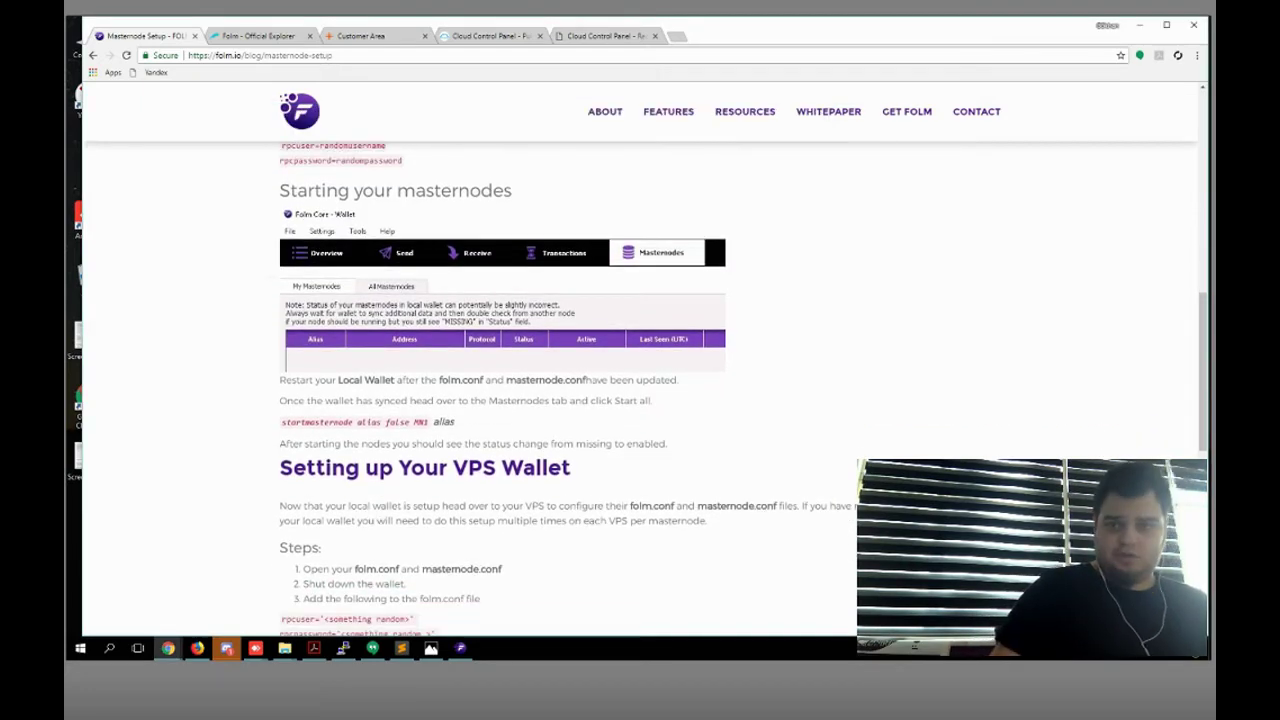
scroll(640, 390, "down", 2)
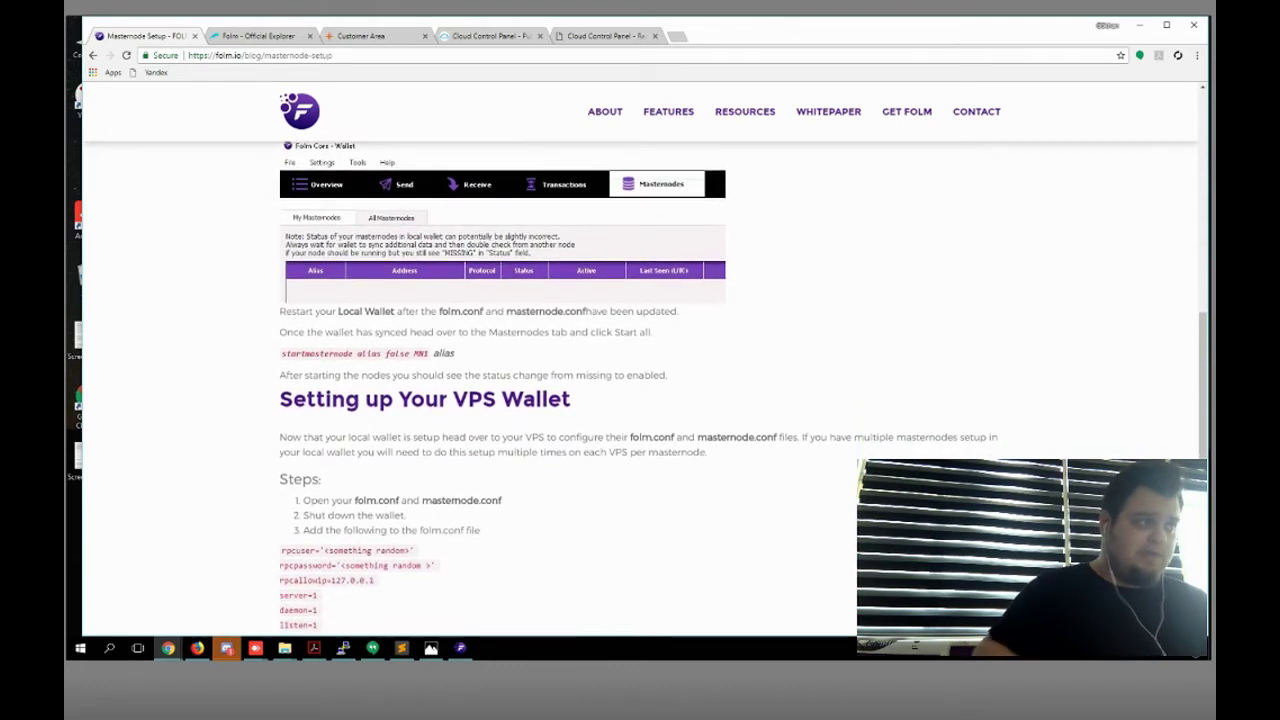
scroll(640, 390, "down", 2)
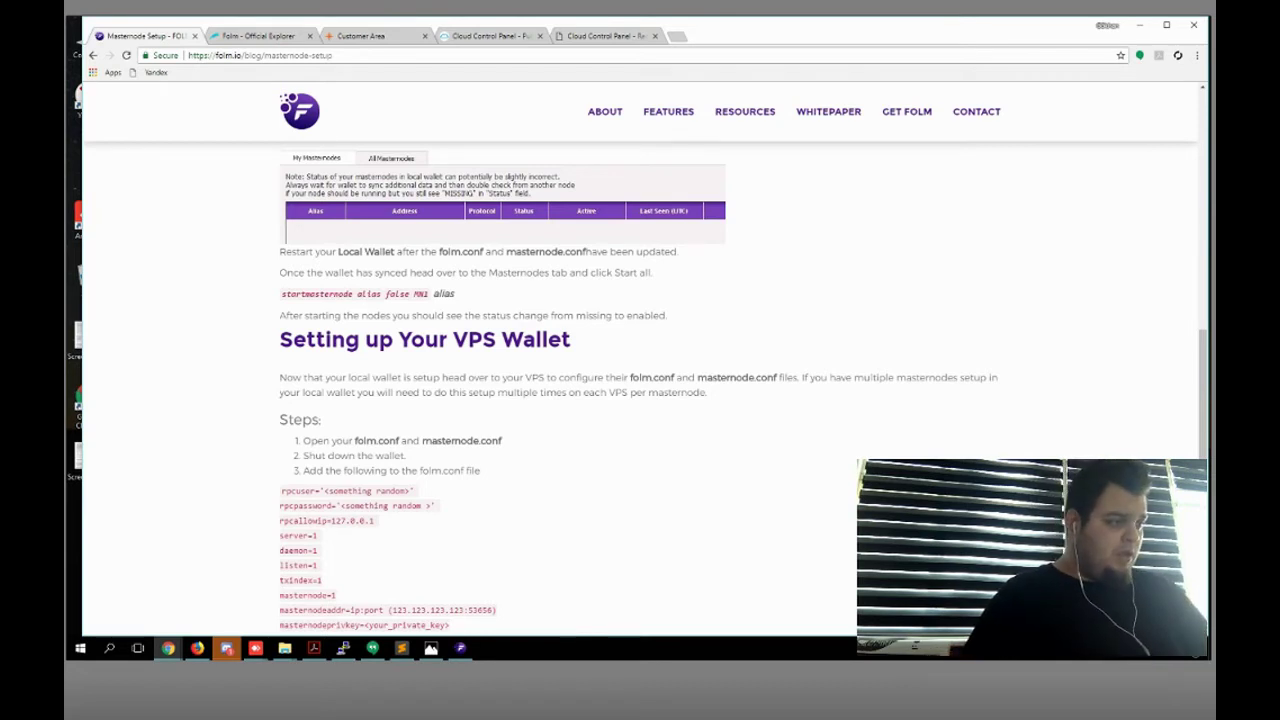
left_click(460, 648)
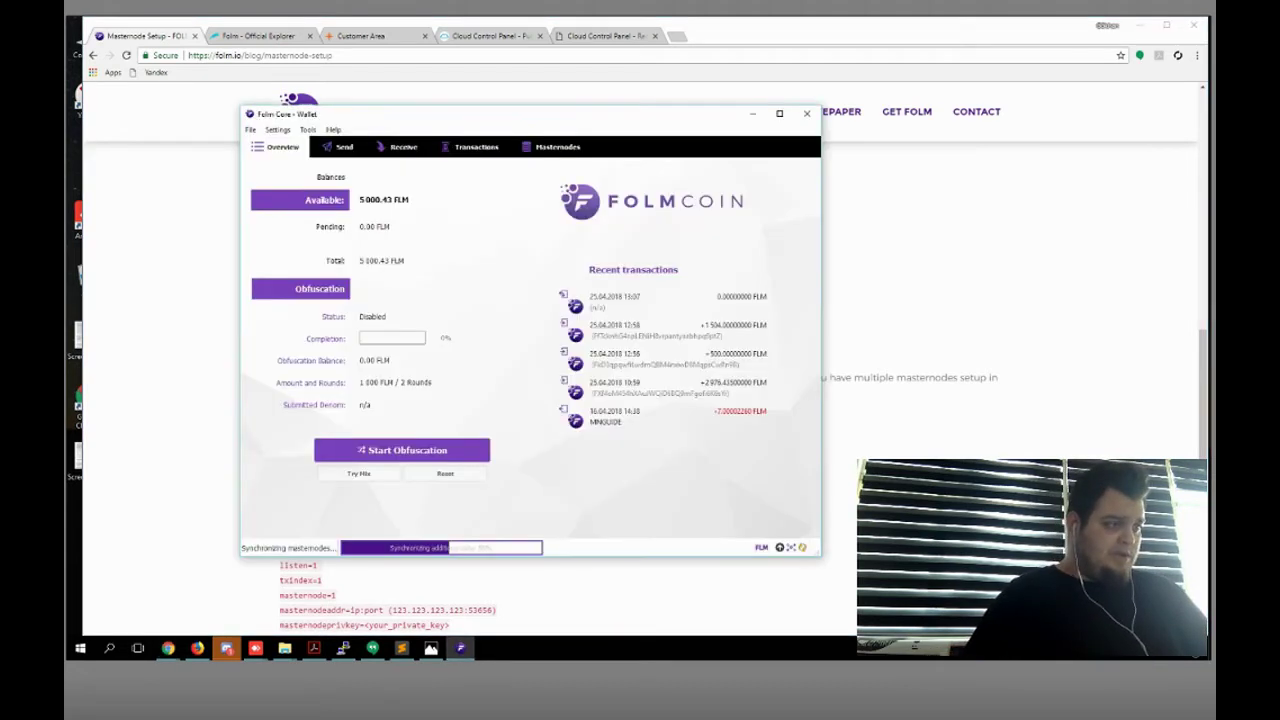
key("alt+Tab")
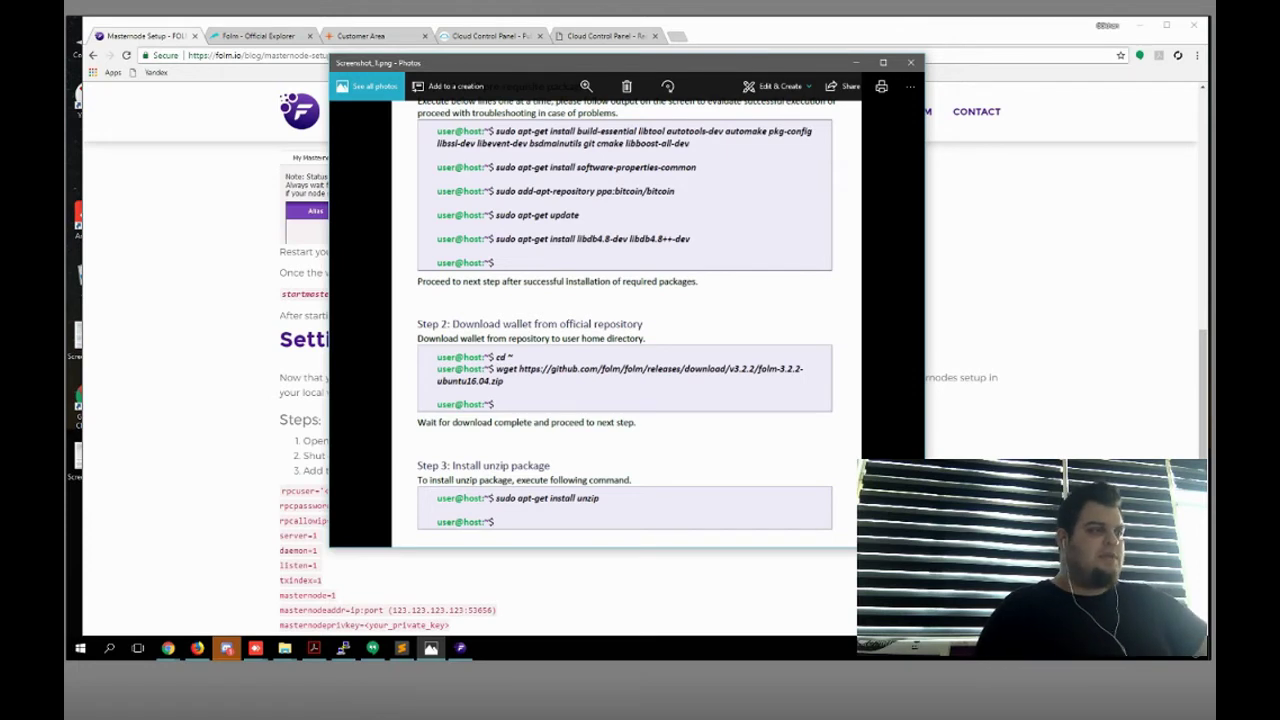
Step: Flip between the guide screenshots, then close the Photos viewer
key("Right")
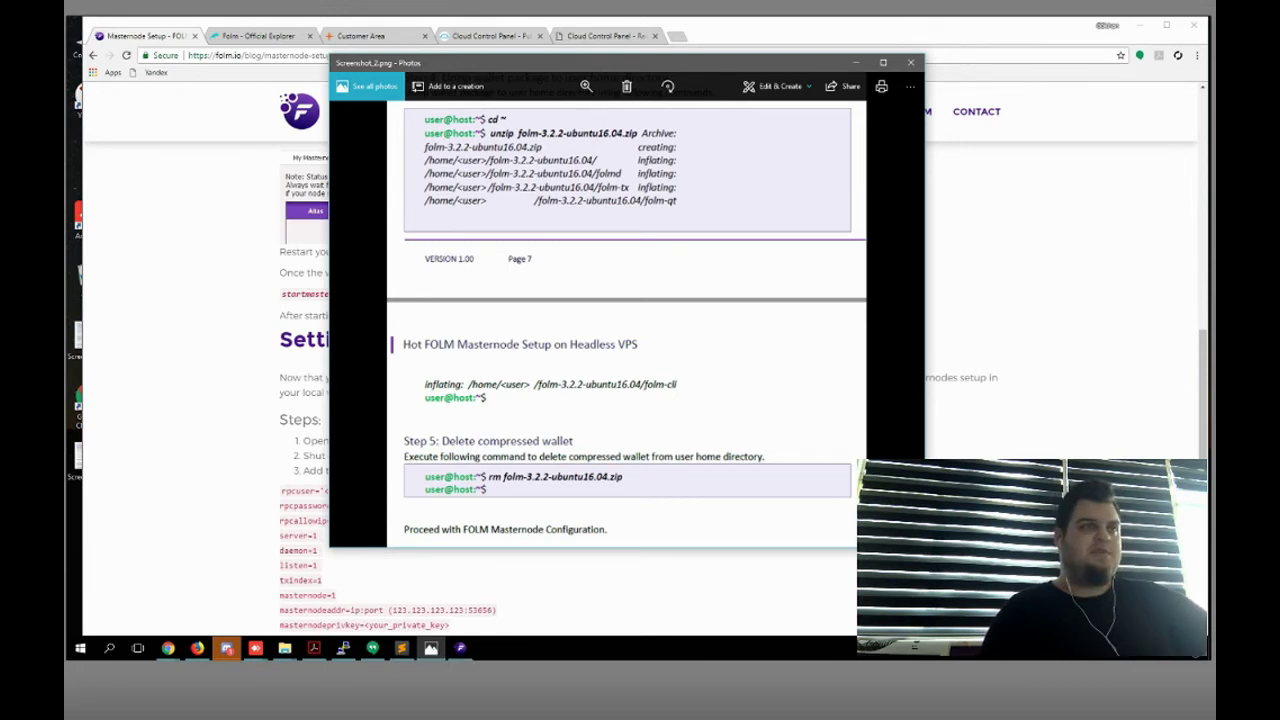
key("Left")
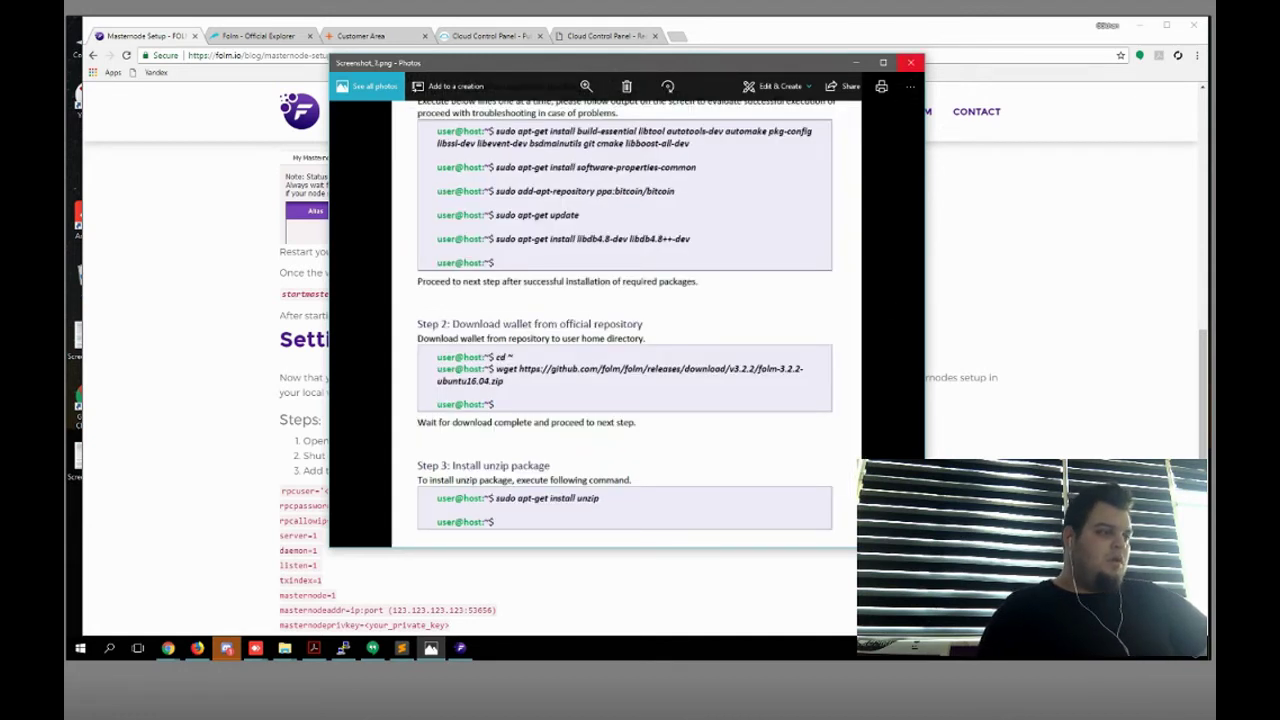
left_click(910, 62)
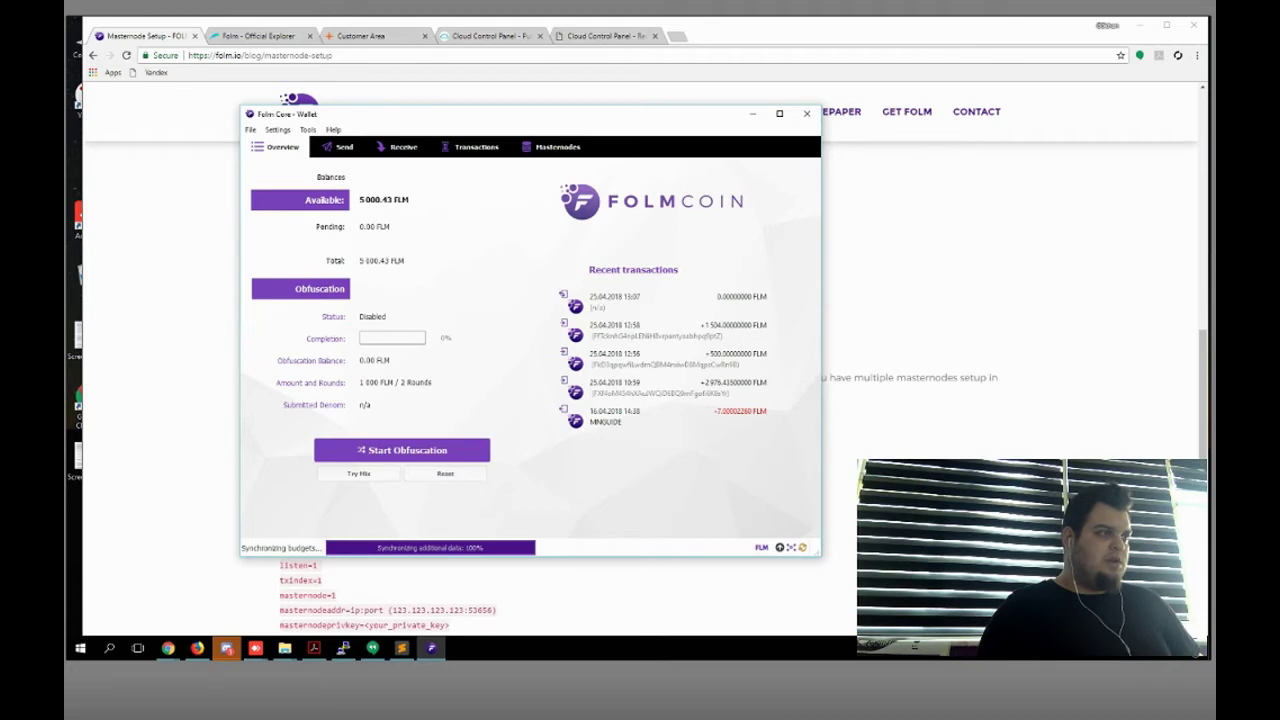
Step: Copy the guide's 'startmasternode alias false MN1' line and bring the wallet back into place
key("alt+Tab")
scroll(430, 353, "up", 1)
left_click_drag(429, 353, 281, 353)
key("ctrl+c")
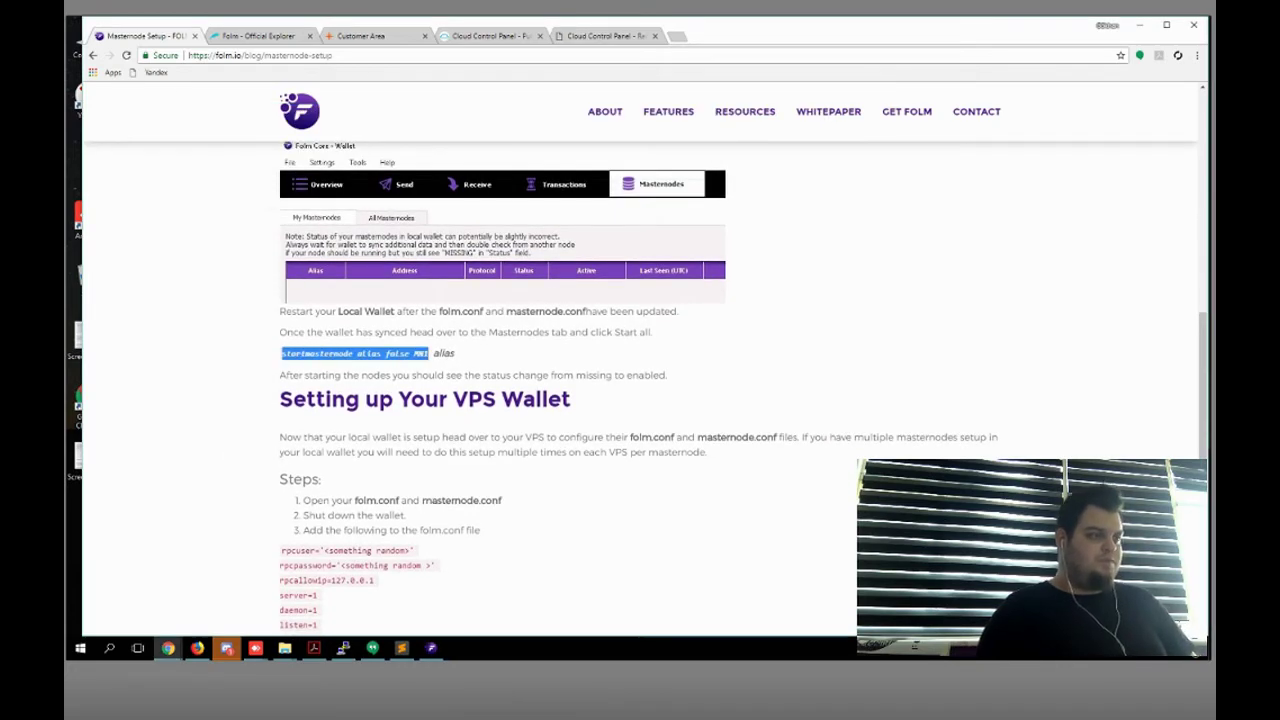
left_click(431, 648)
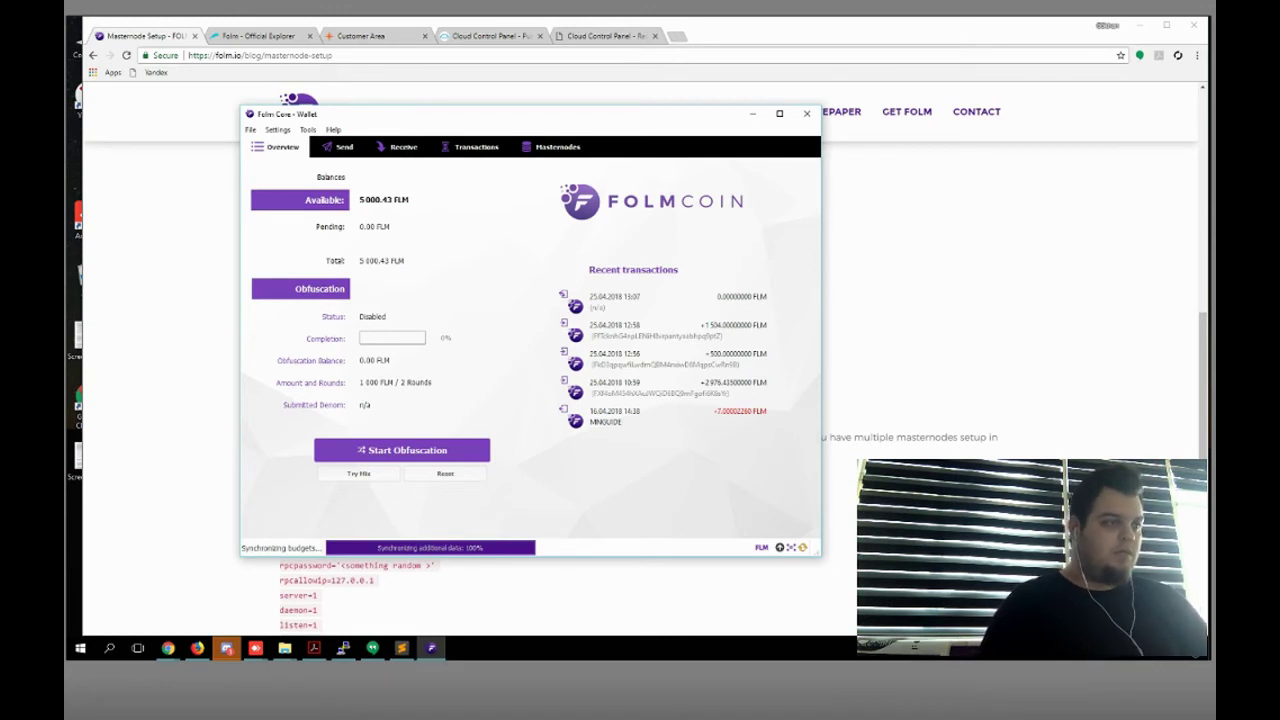
left_click_drag(595, 116, 634, 103)
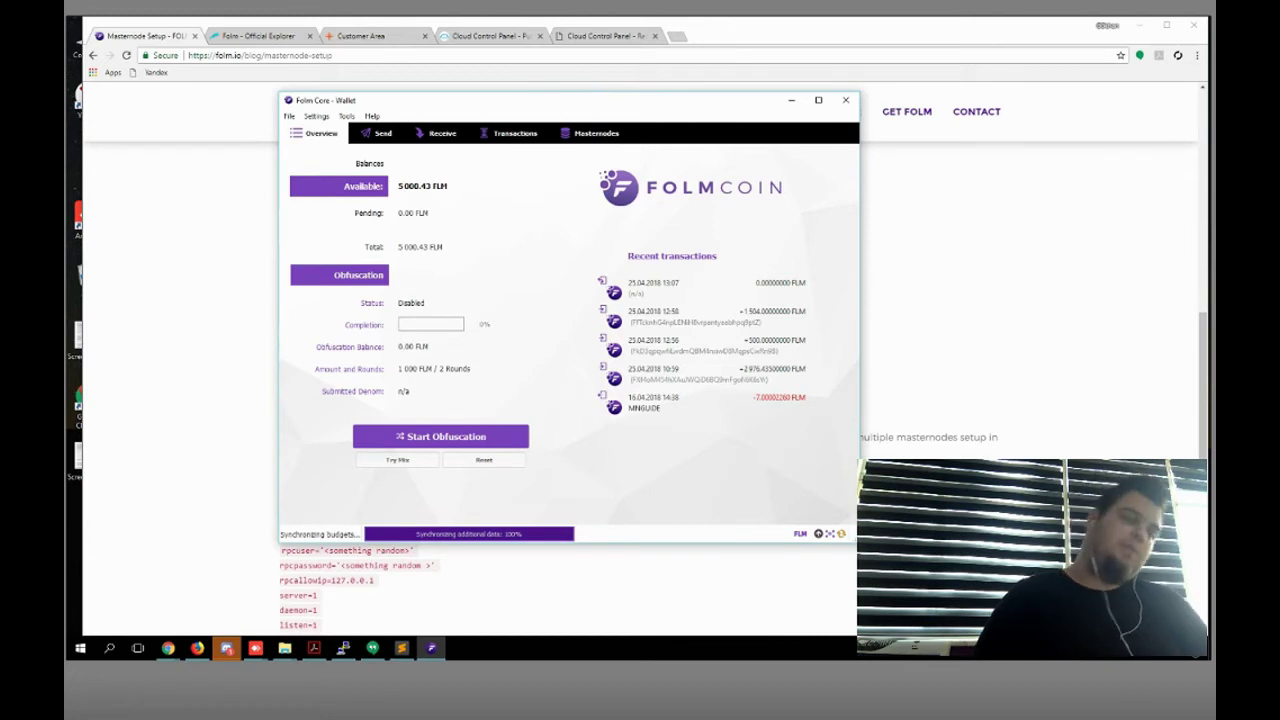
key("ctrl+shift+p")
Step: Run 'startmasternode alias false MN1' in the wallet console, starting MN1 (1 started, 0 failed)
left_click(413, 183)
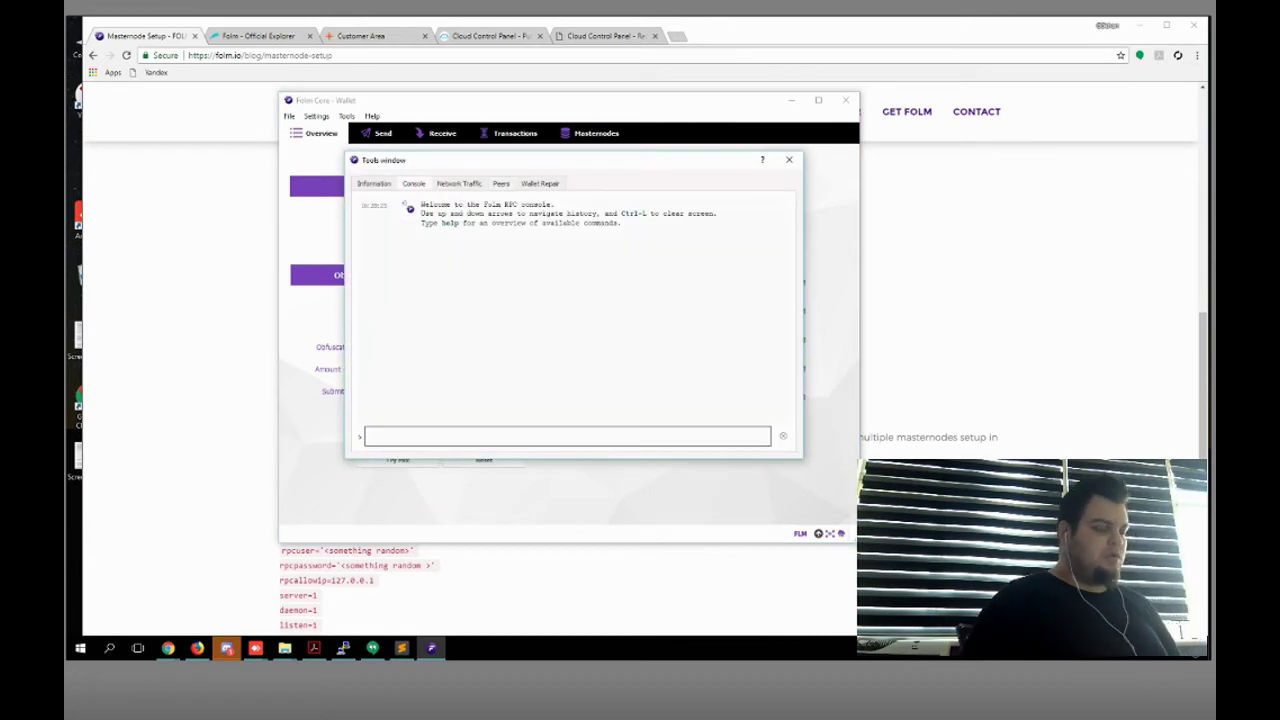
key("ctrl+v")
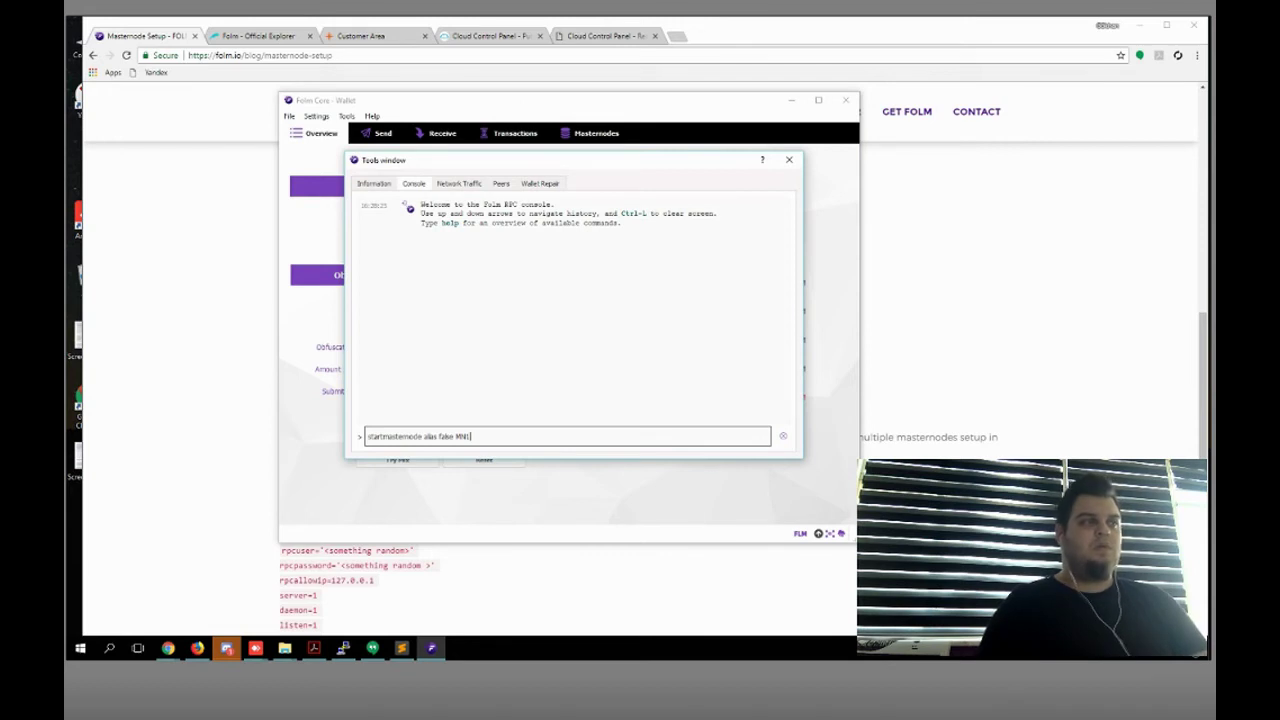
key("Return")
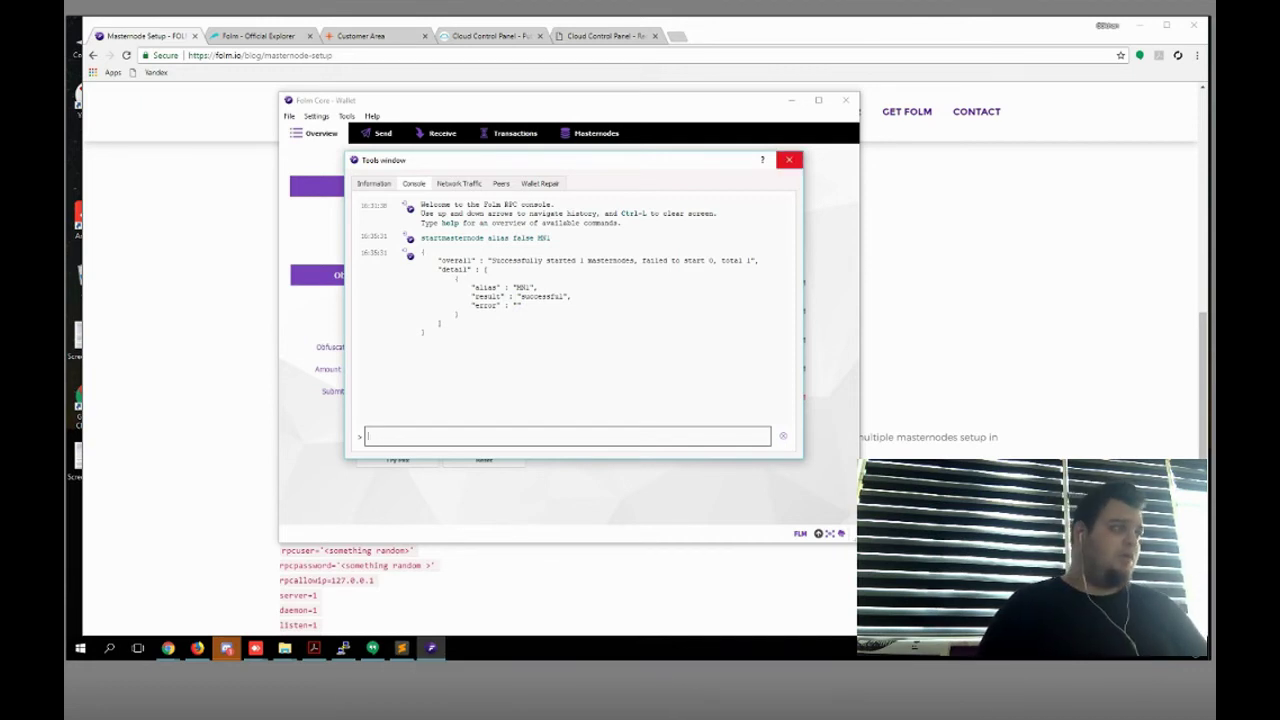
key("alt+Tab")
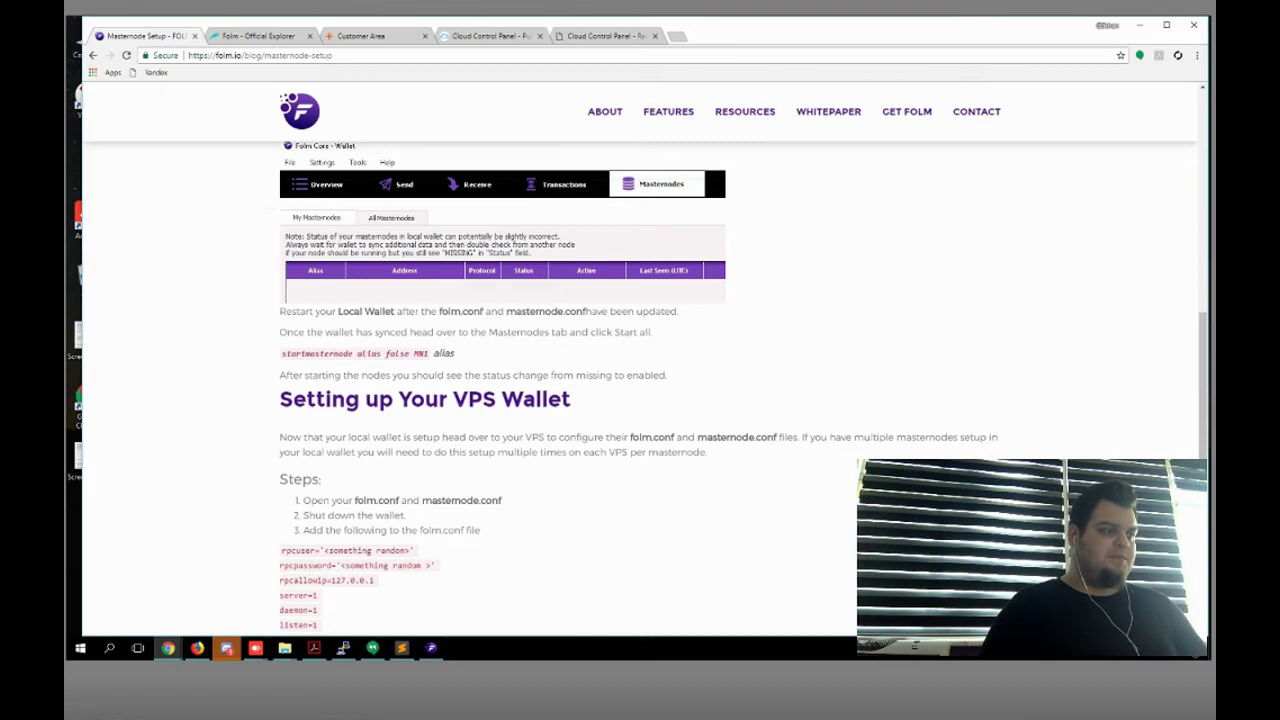
Step: Review the guide's VPS wallet steps and page through the screenshots to Screenshot_2.png
scroll(743, 389, "down", 1)
scroll(743, 389, "down", 1)
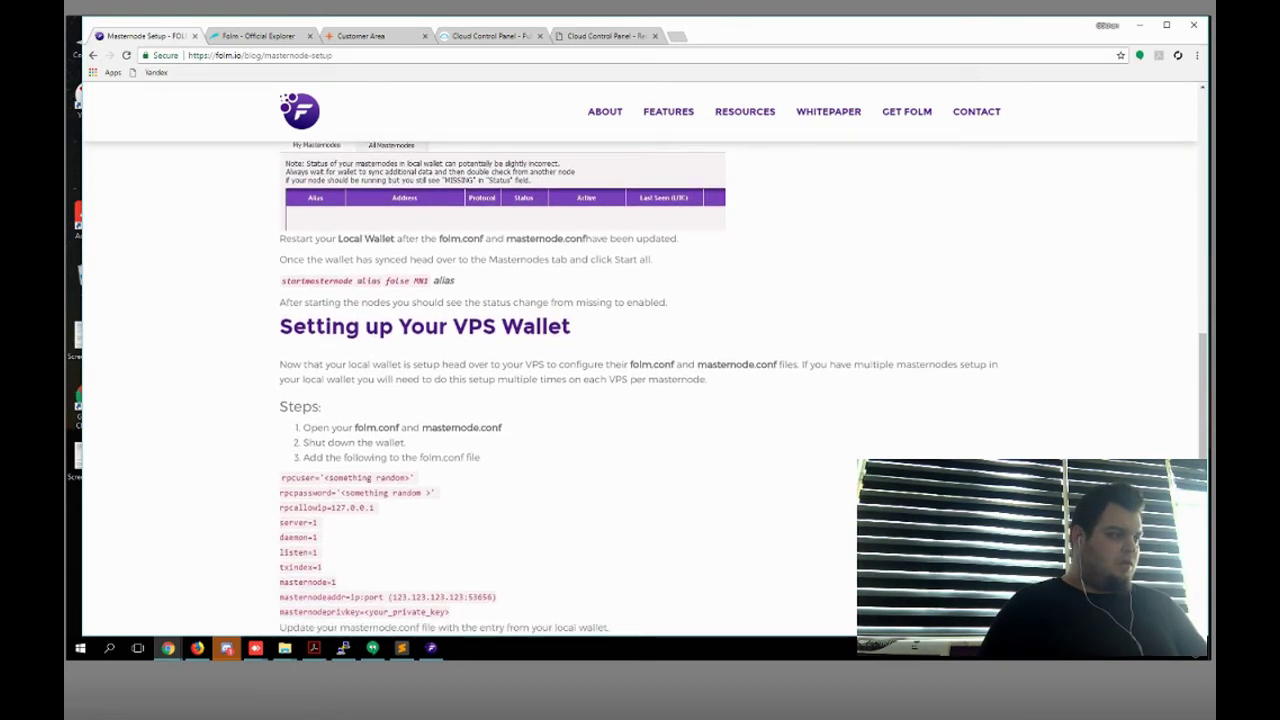
key("alt+Tab")
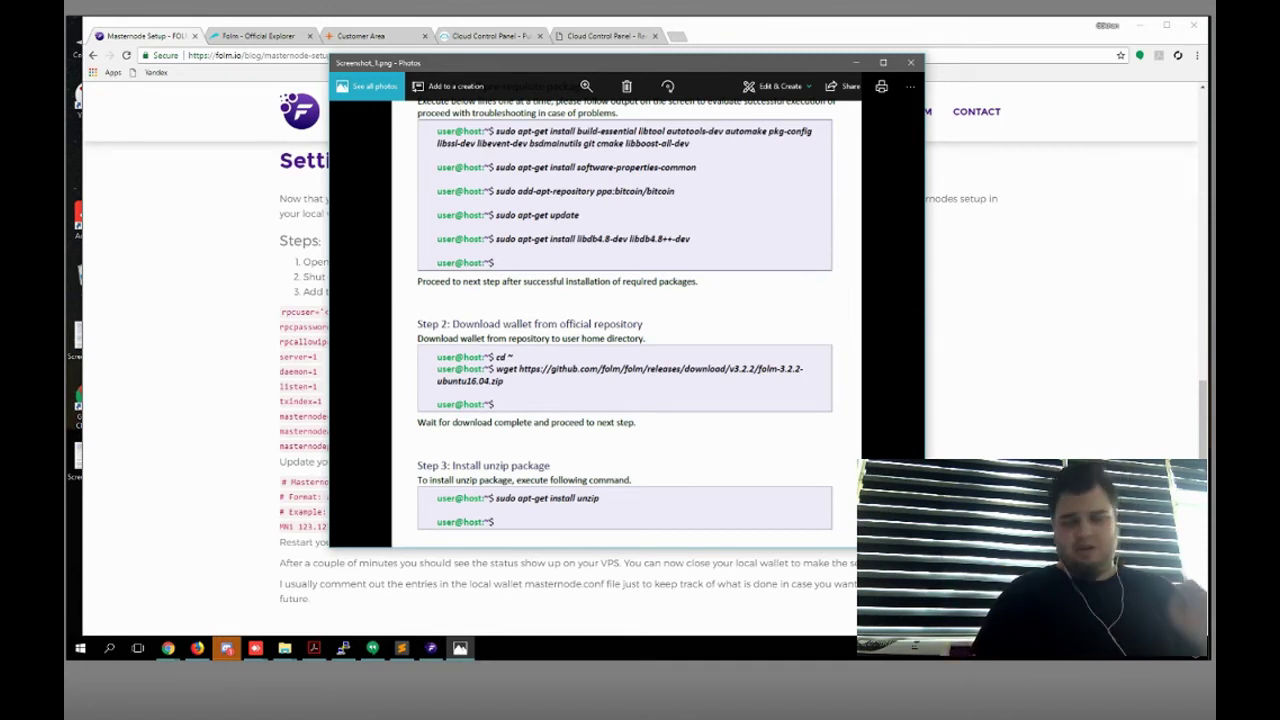
key("Right")
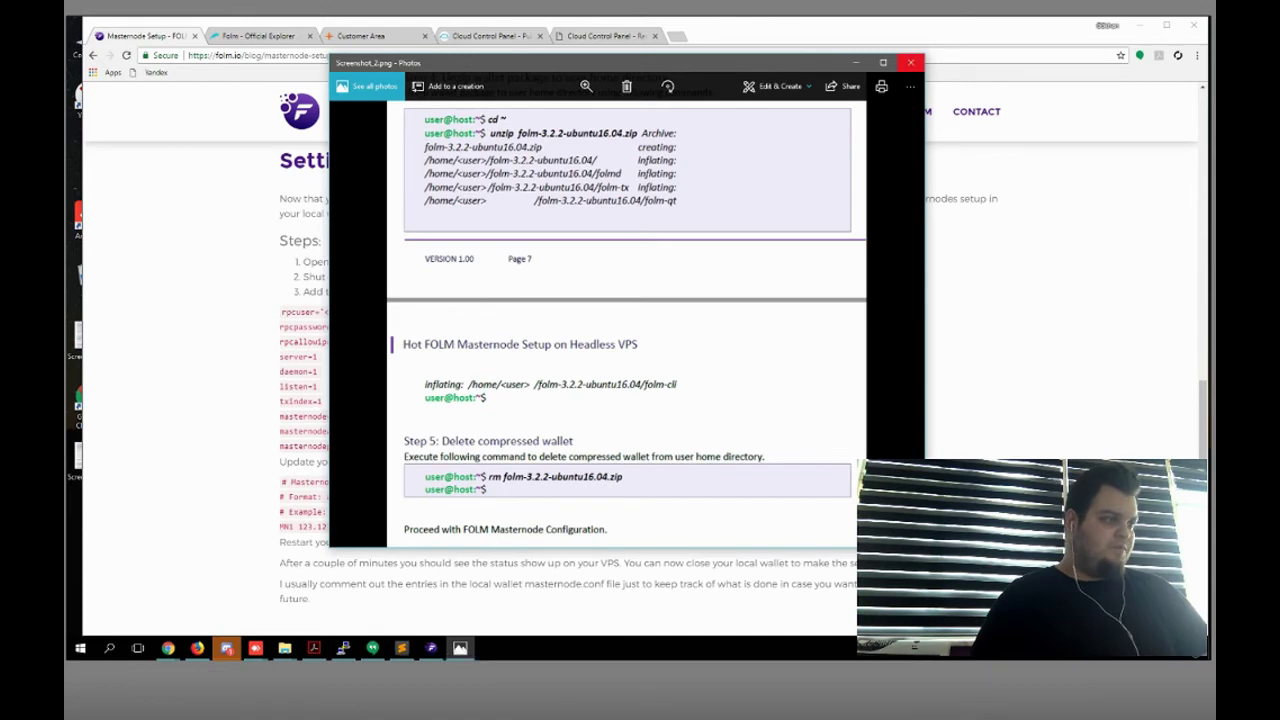
key("alt+F4")
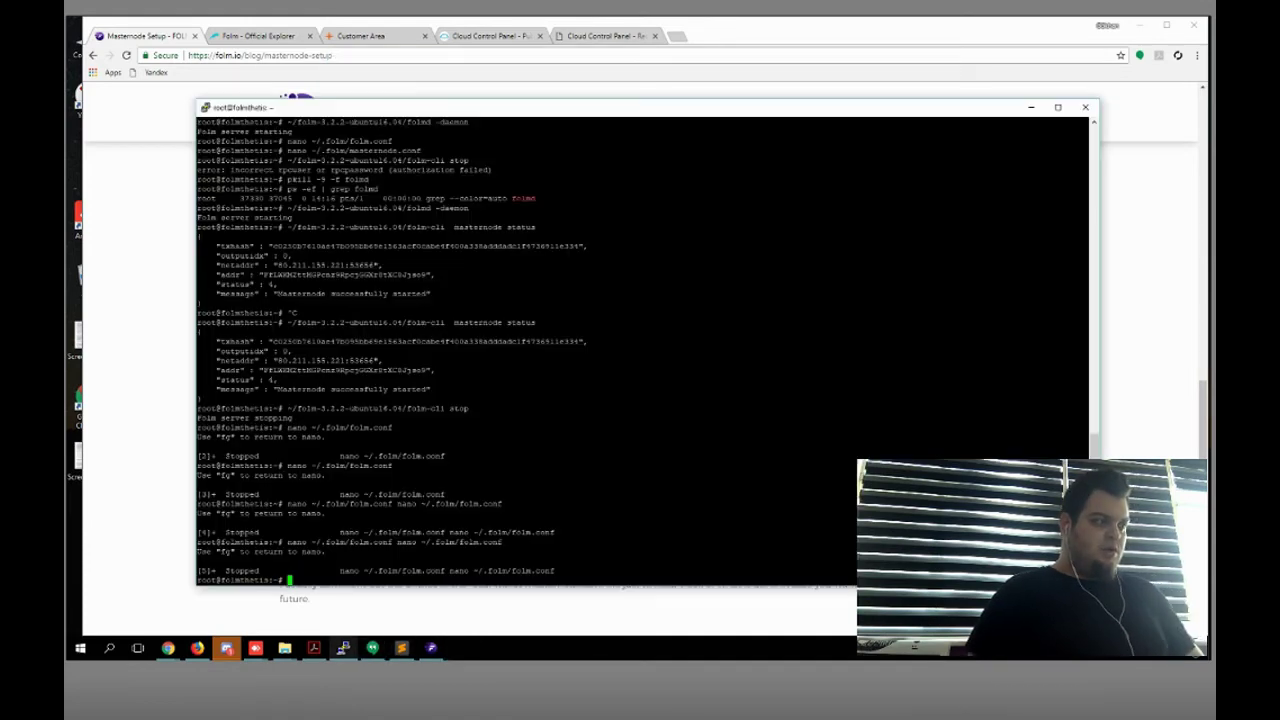
Step: Rerun ~/folm-3.2.2-ubuntu16.04/folmd -daemon on the VPS to start the Folm server
left_click(343, 648)
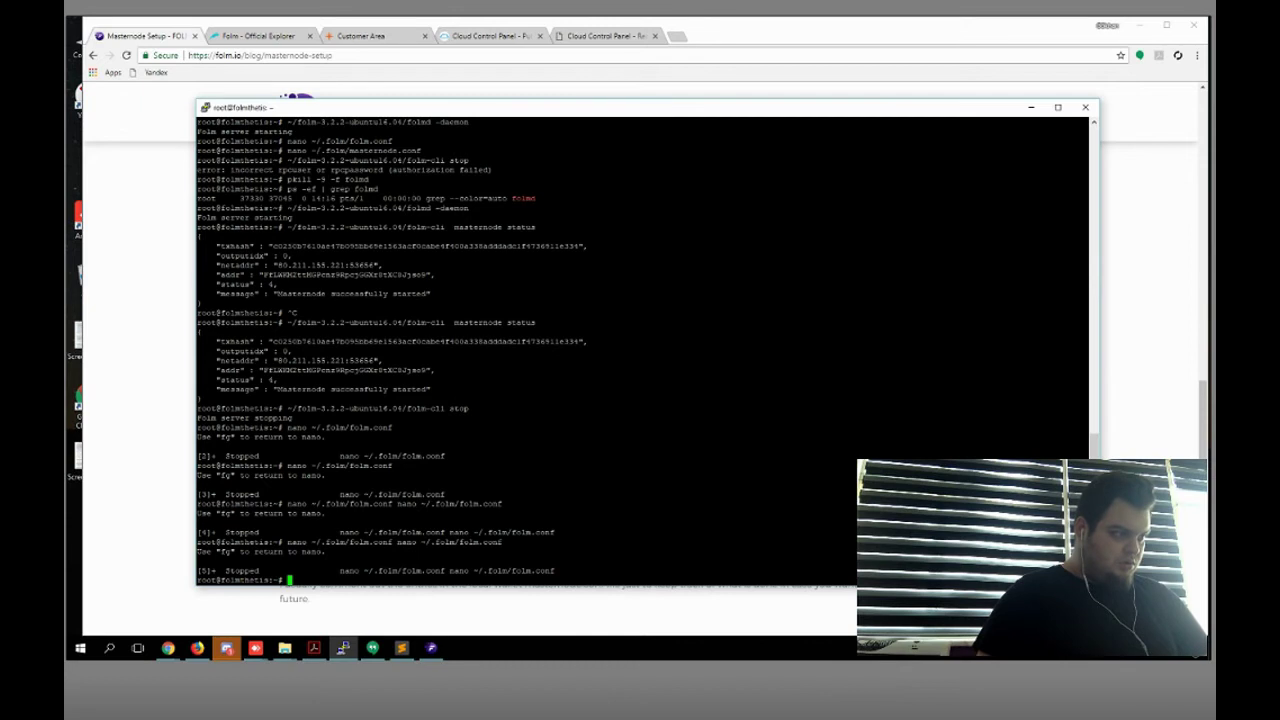
key("Up")
key("Up")
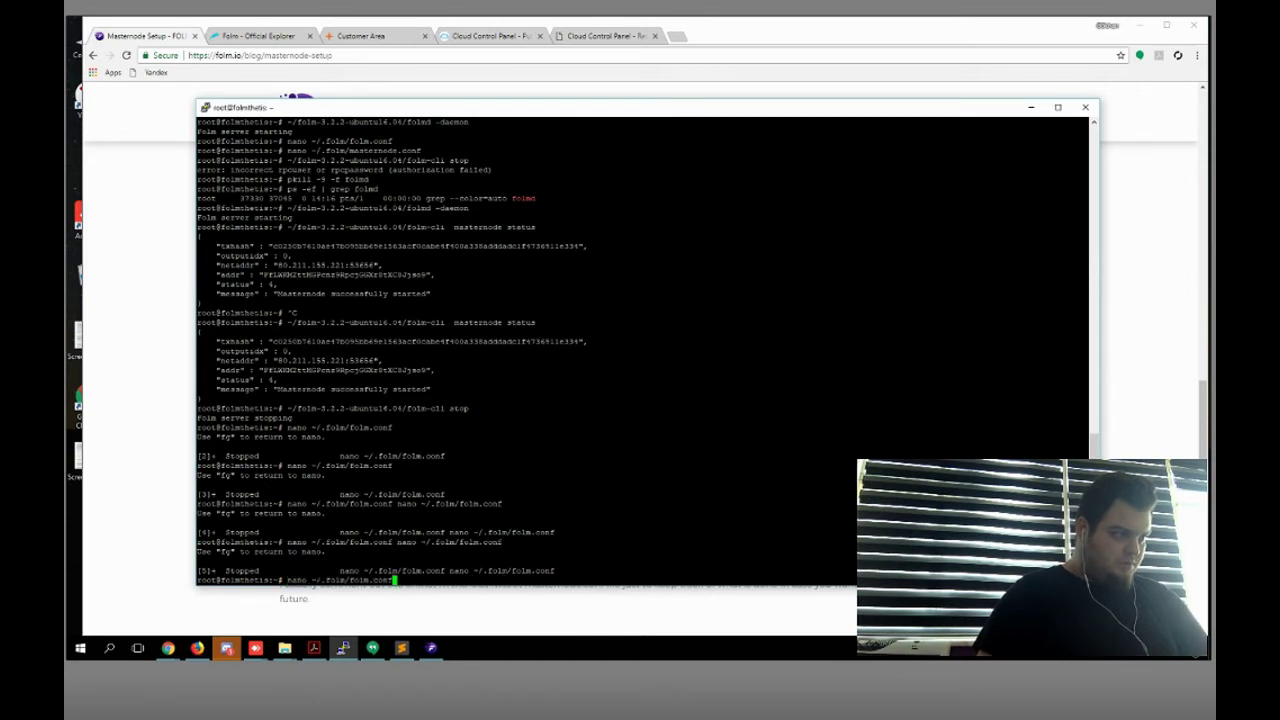
key("Up")
key("Up")
key("Up")
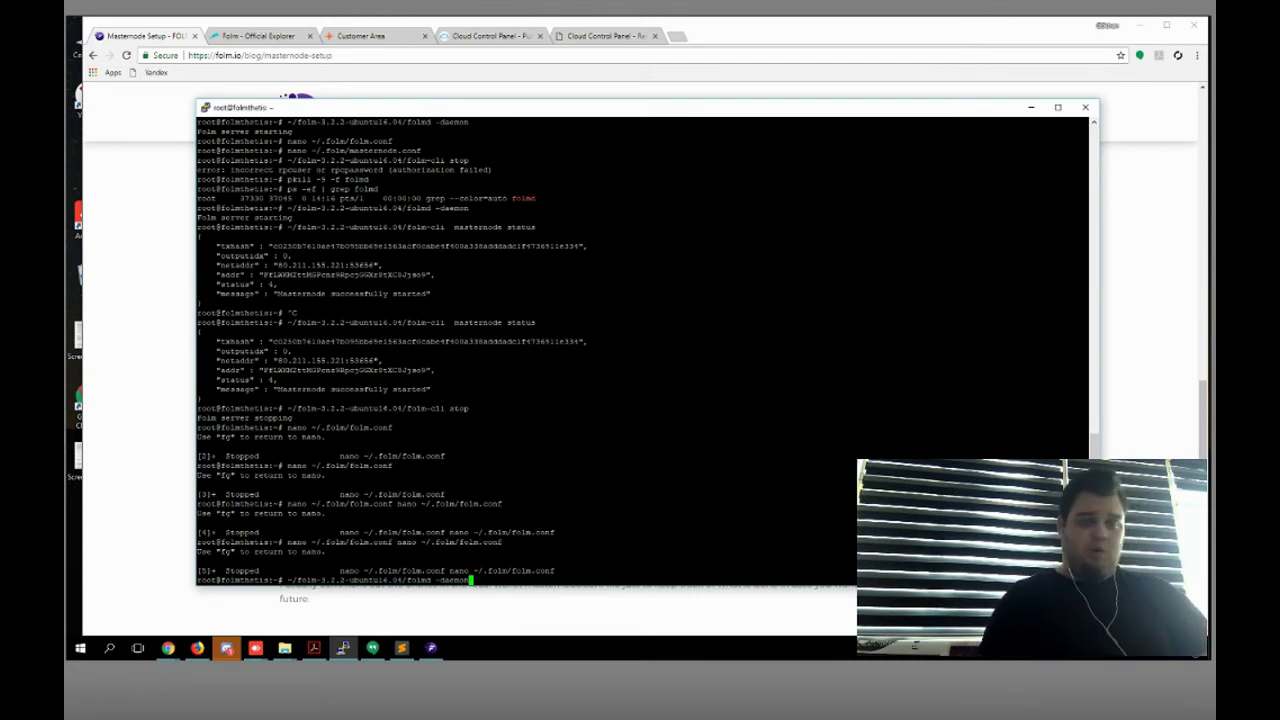
key("Return")
key("alt+Tab")
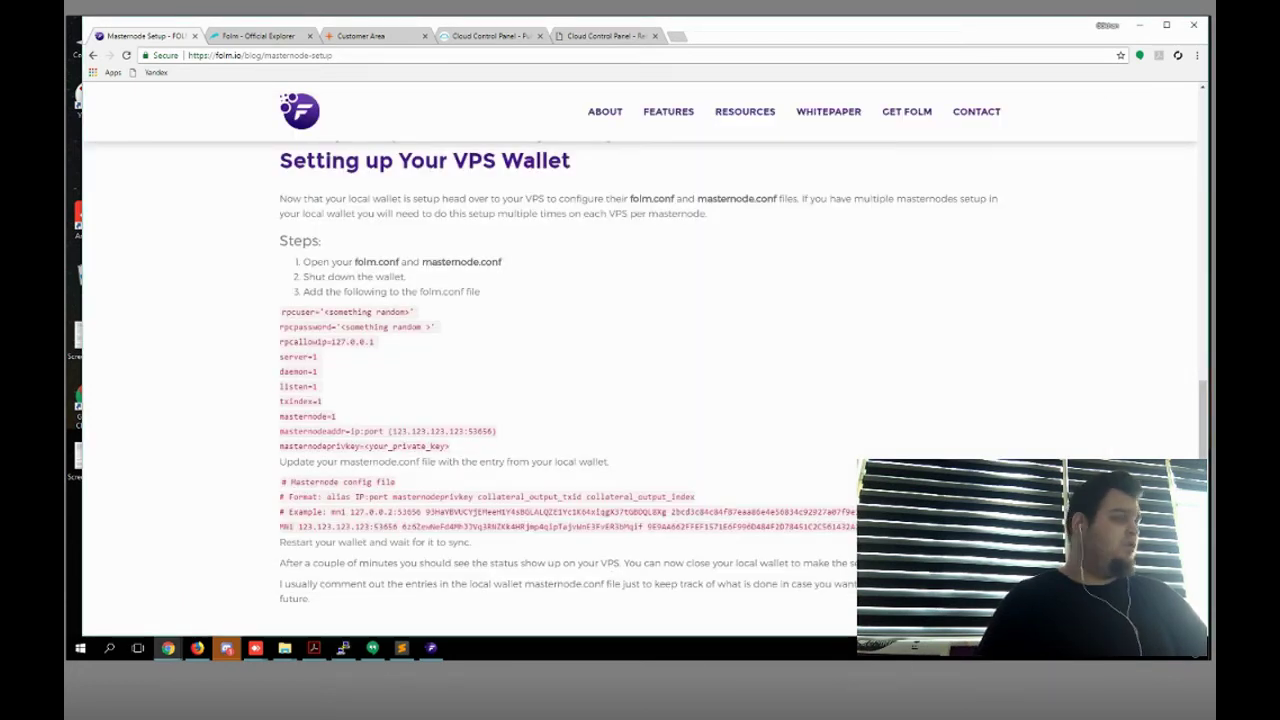
Step: Copy the VPS folm.conf block, lines 14–29, from the untitled Sublime Text notes
scroll(640, 400, "down", 1)
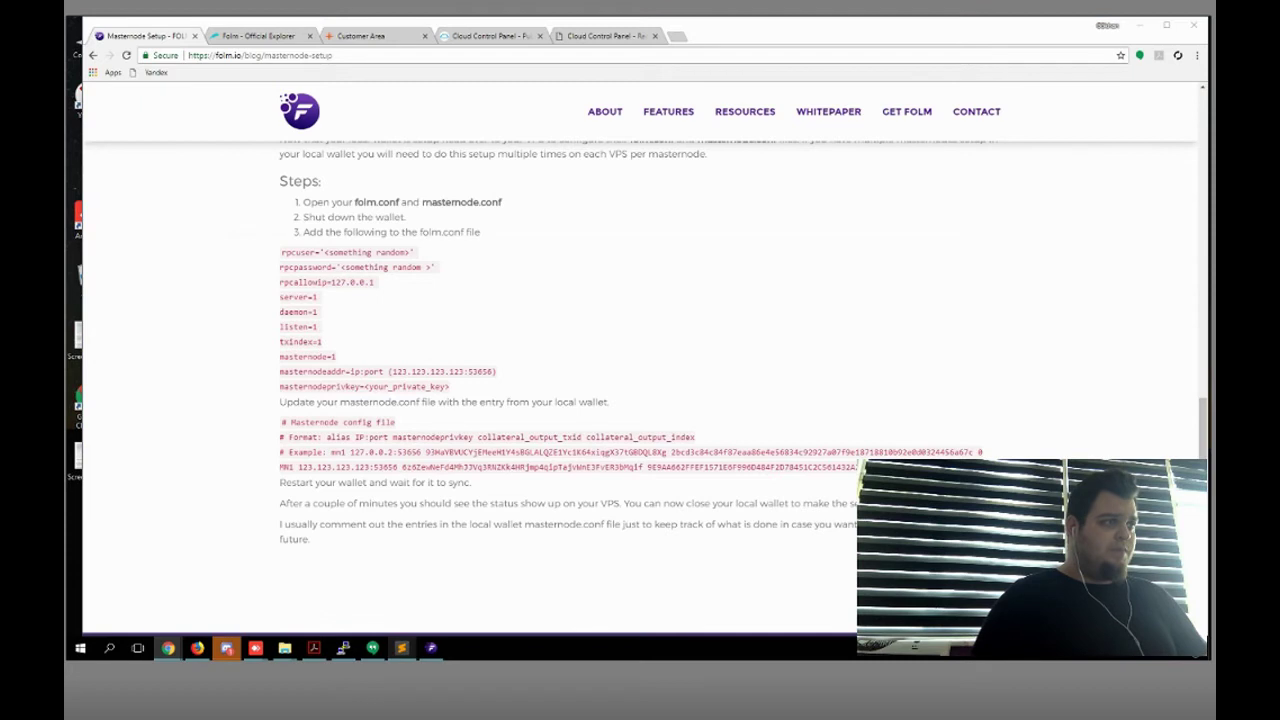
left_click(401, 648)
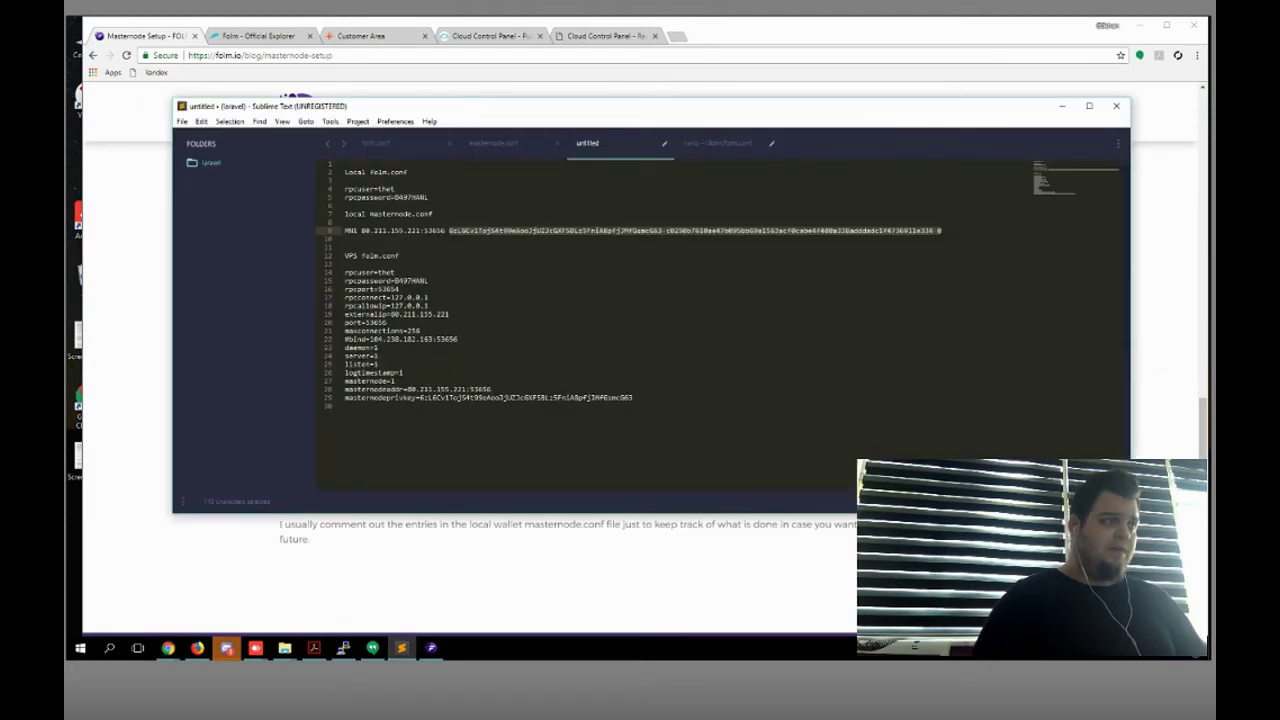
left_click_drag(632, 397, 344, 272)
key("ctrl+c")
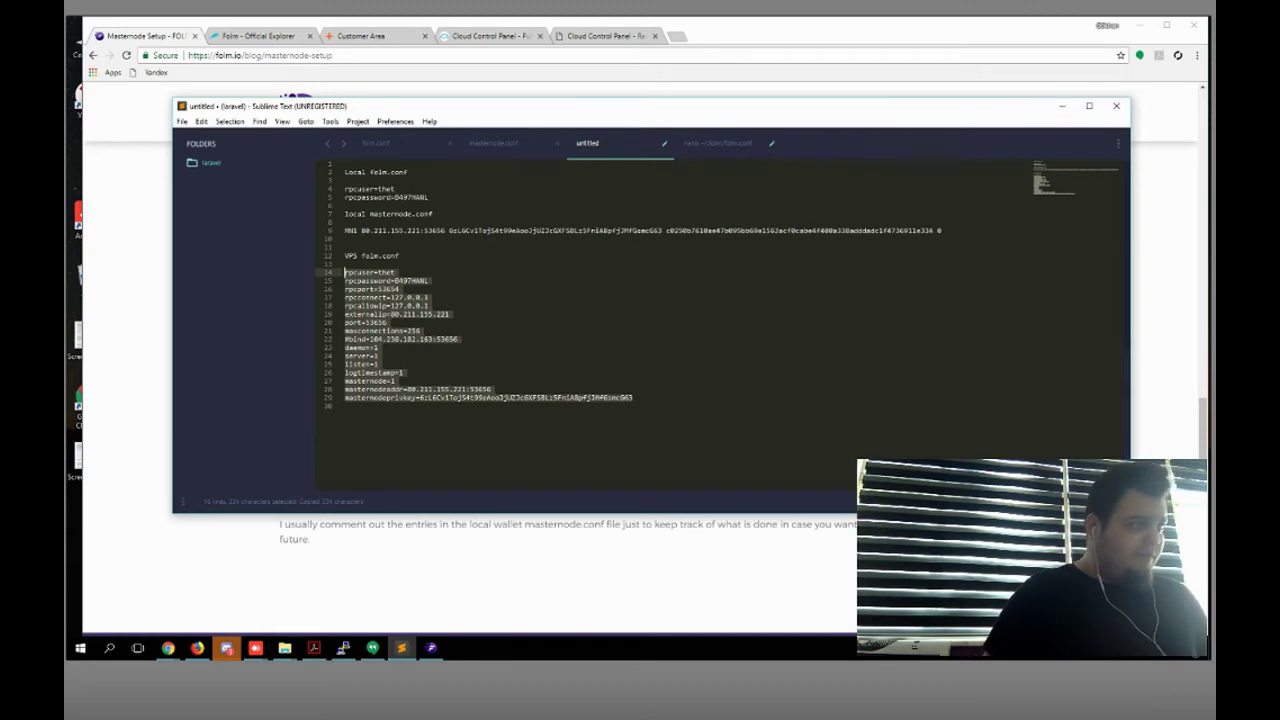
Step: Open ~/.folm/folm.conf in nano on the VPS, check the server=1 and masternode=1 lines, and exit
left_click(343, 648)
key("Up")
key("Up")
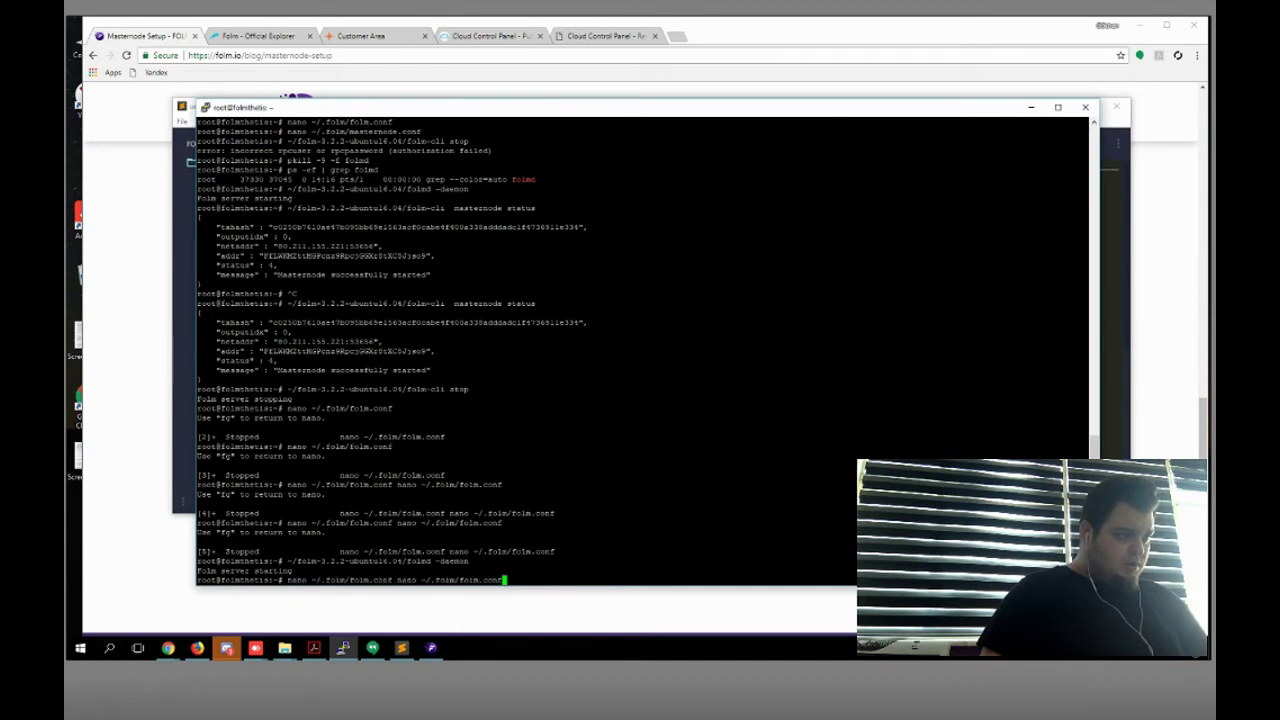
key("BackSpace")
key("BackSpace")
key("BackSpace")
key("BackSpace")
key("BackSpace")
key("BackSpace")
key("BackSpace")
key("BackSpace")
key("BackSpace")
key("BackSpace")
key("BackSpace")
key("BackSpace")
key("BackSpace")
key("BackSpace")
key("BackSpace")
key("BackSpace")
key("BackSpace")
key("BackSpace")
key("BackSpace")
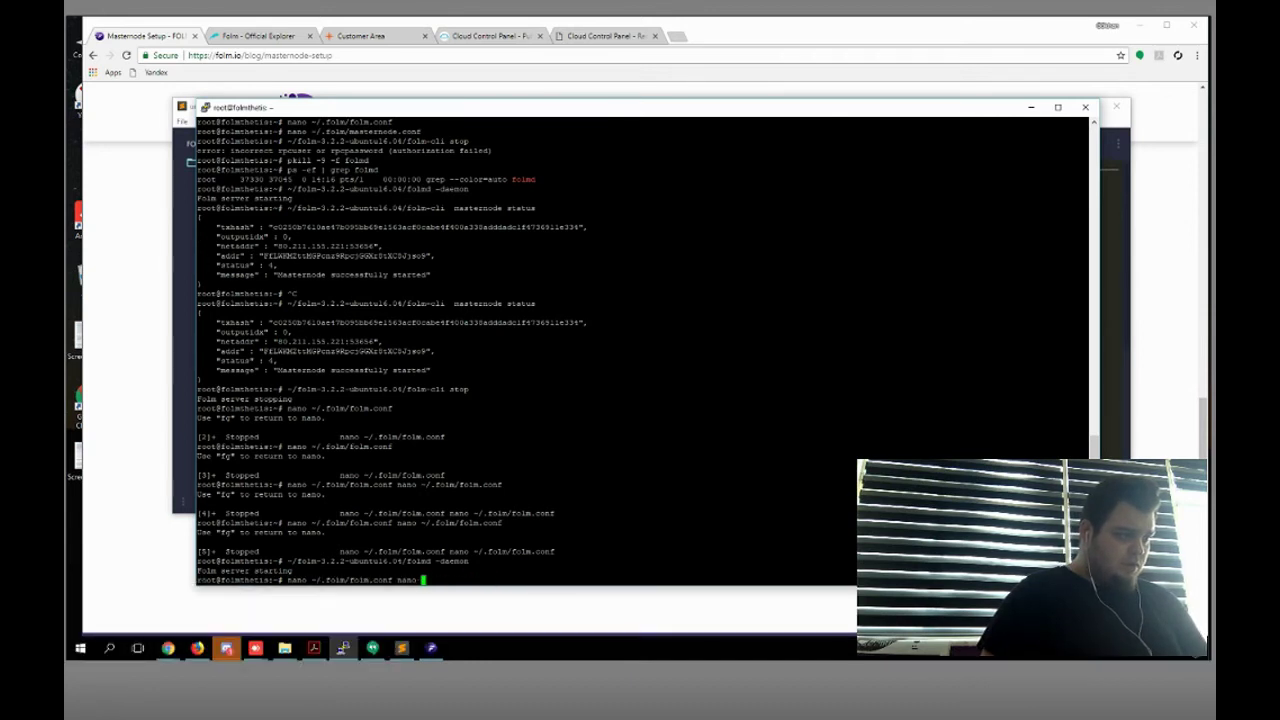
key("BackSpace")
key("BackSpace")
key("BackSpace")
key("BackSpace")
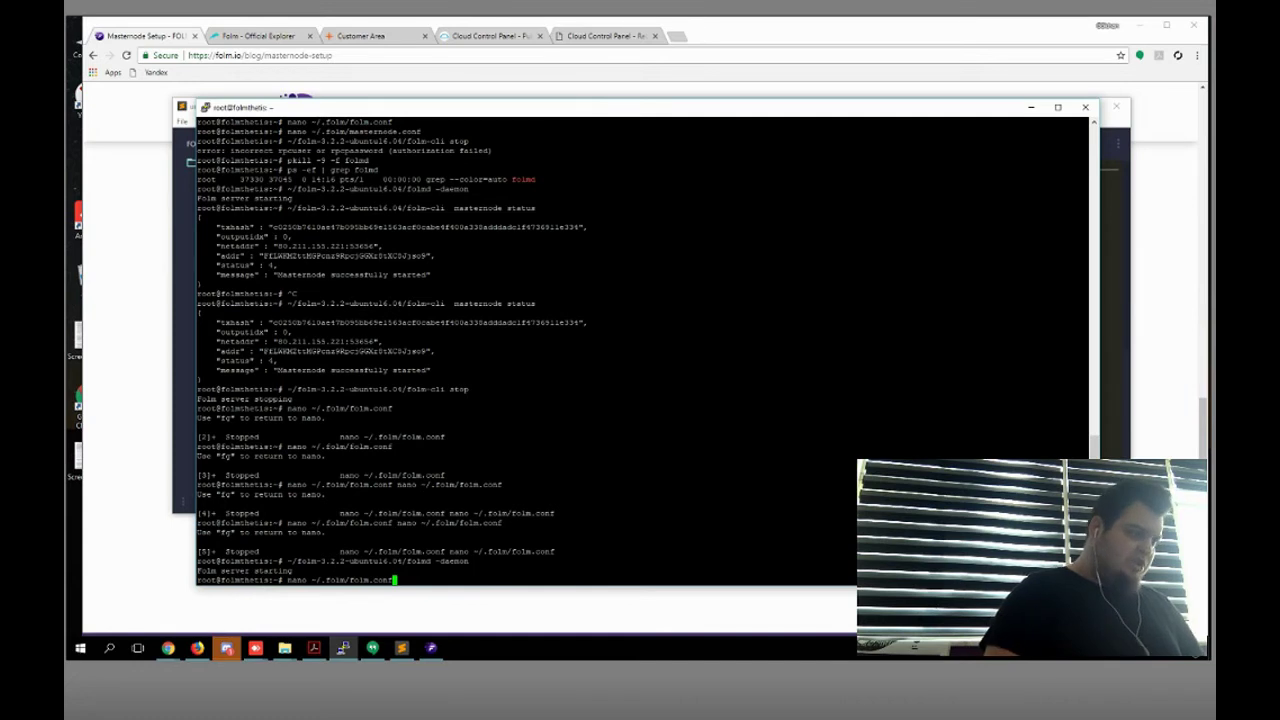
key("Return")
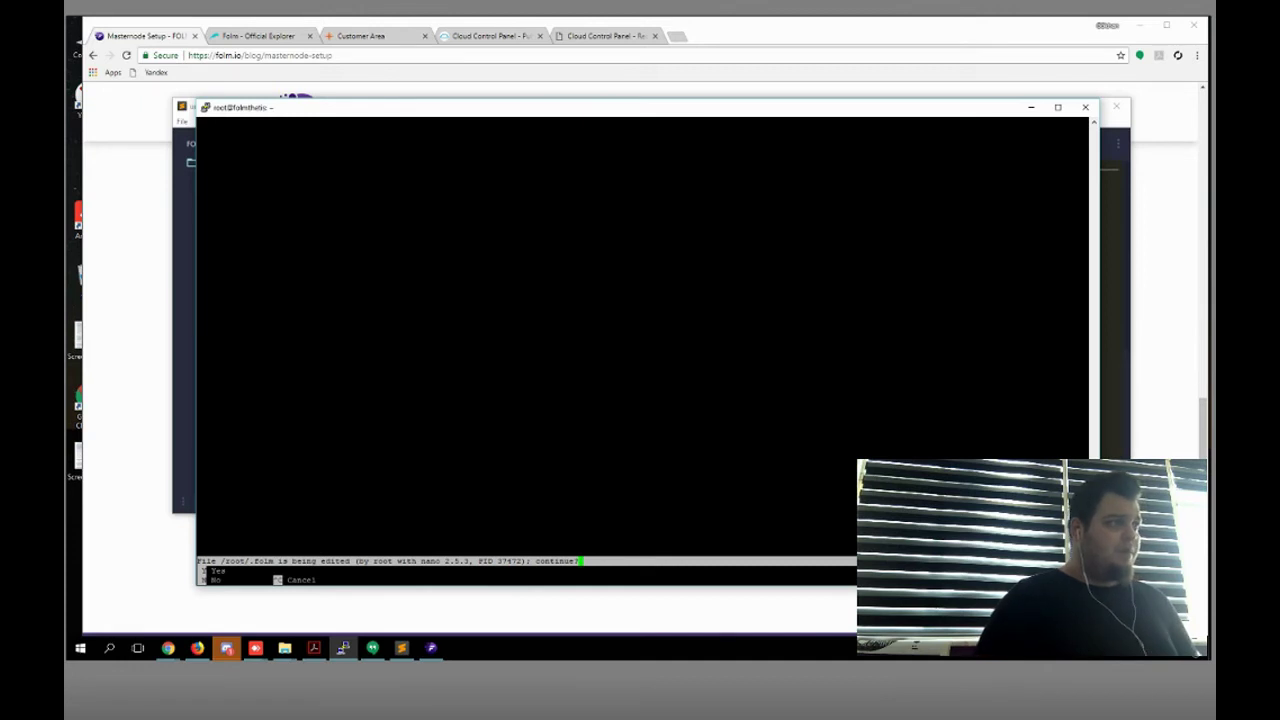
key("y")
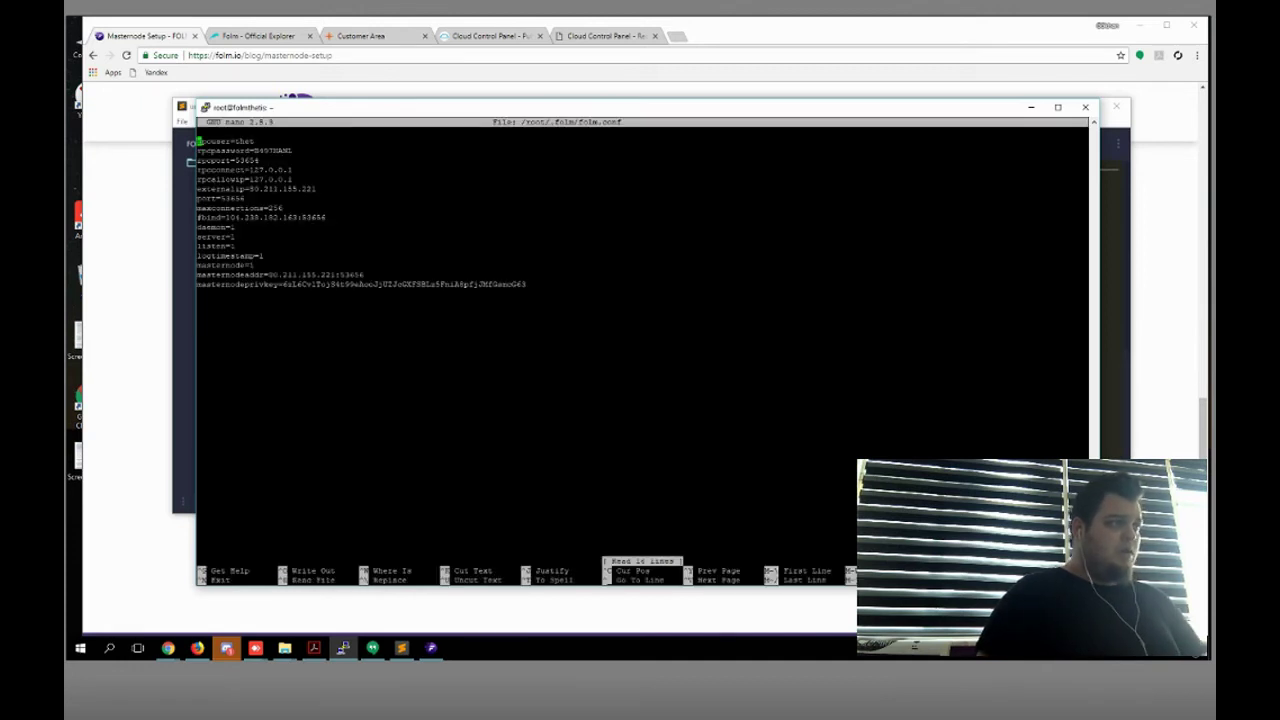
key("Down")
key("Down")
key("Down")
key("Down")
key("Down")
key("Down")
key("Down")
key("Down")
key("Down")
key("Down")
key("Down")
key("Down")
key("Down")
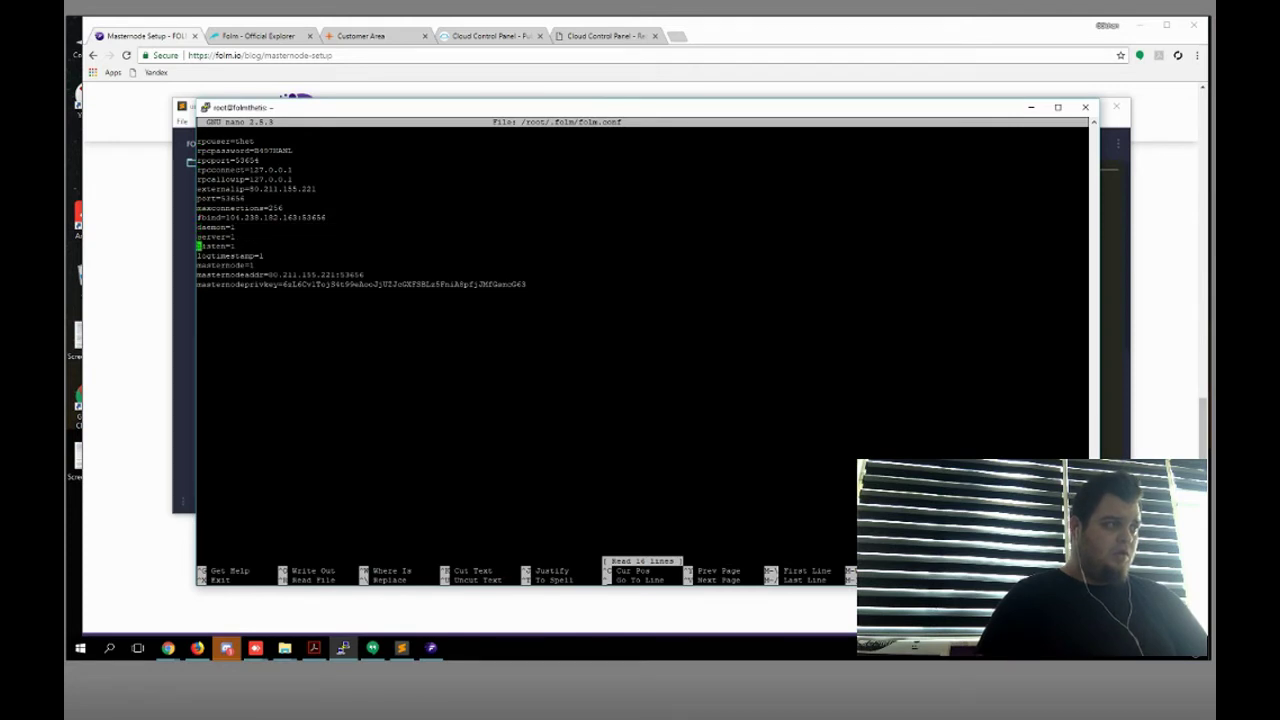
key("Down")
key("Down")
key("Down")
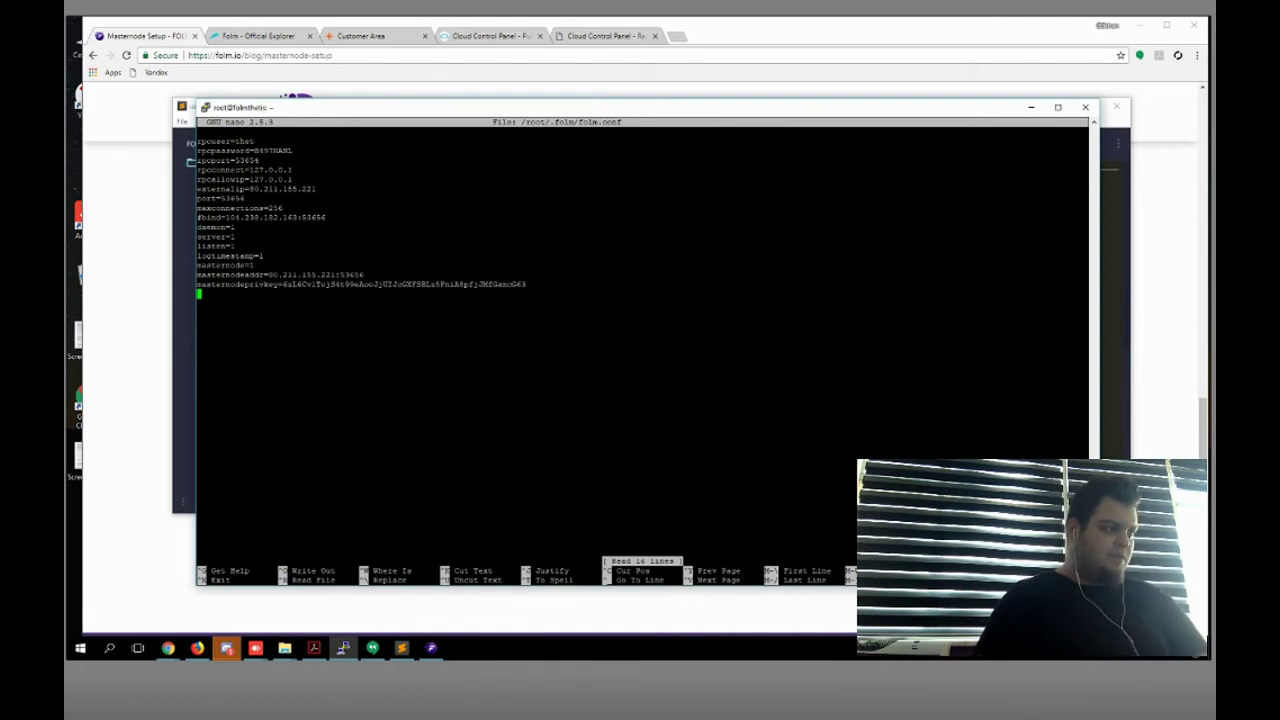
key("ctrl+x")
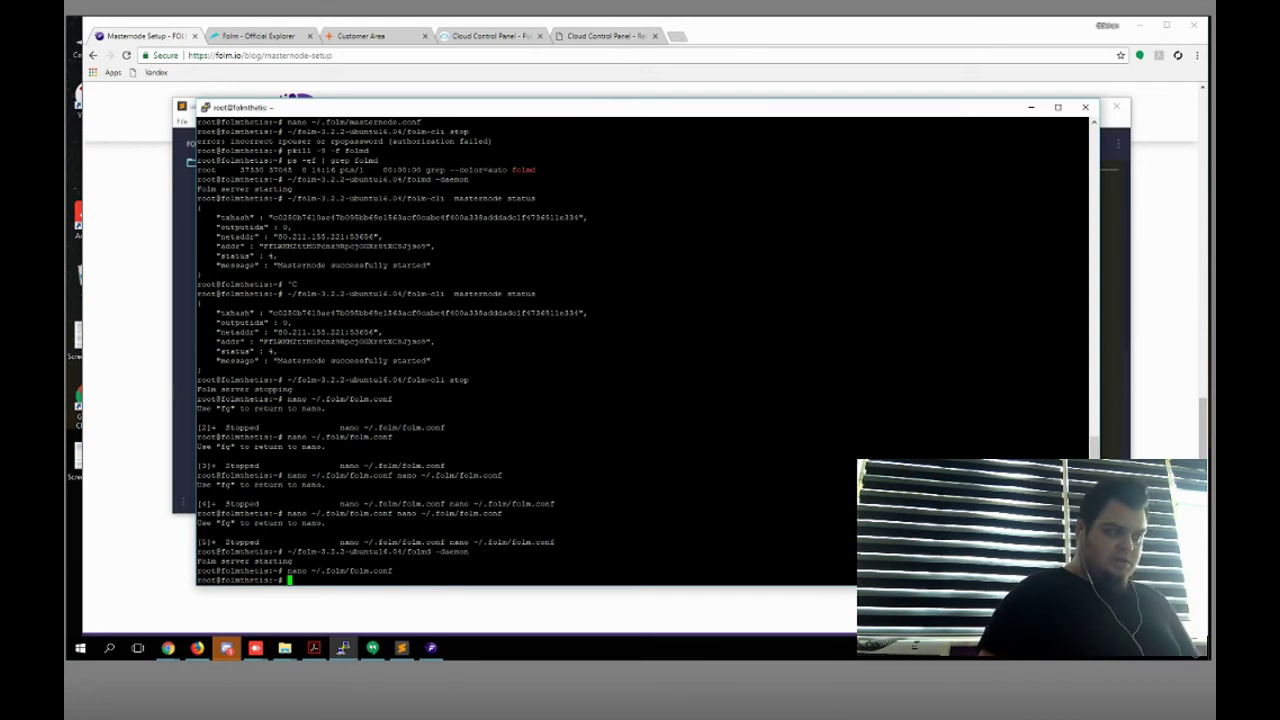
key("Up")
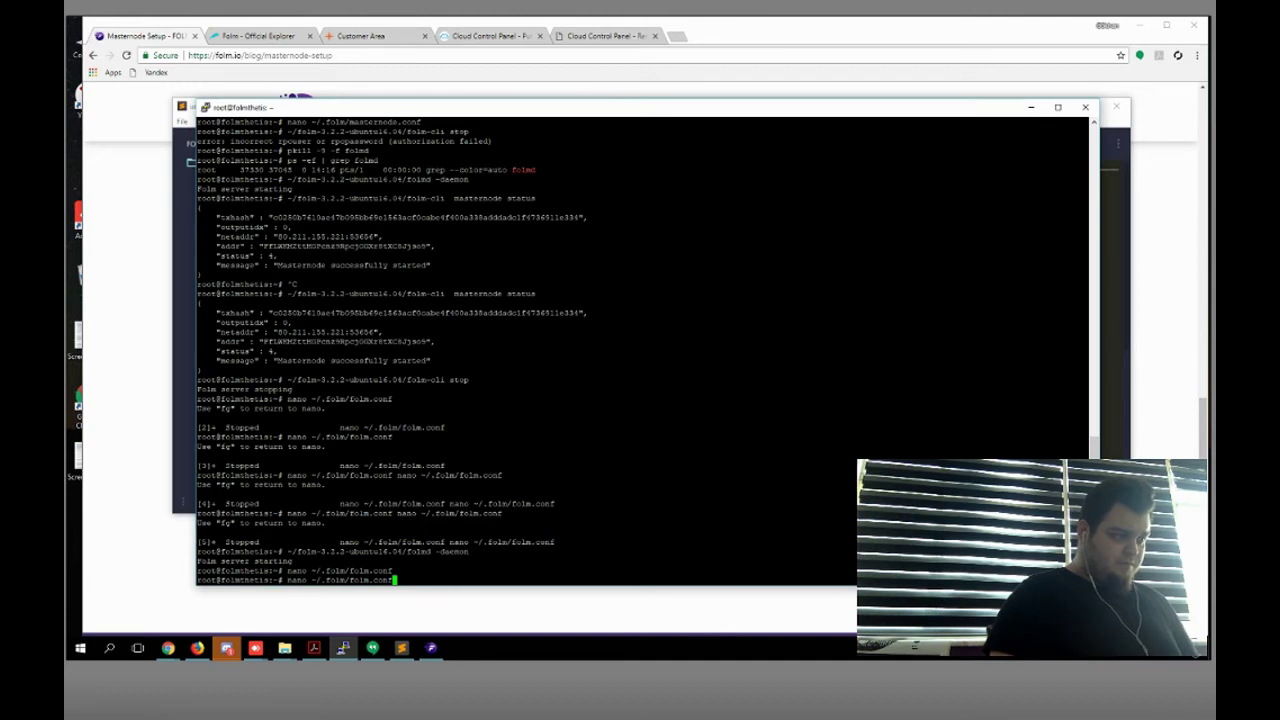
key("BackSpace")
key("BackSpace")
key("BackSpace")
key("BackSpace")
key("BackSpace")
key("BackSpace")
key("BackSpace")
key("BackSpace")
key("BackSpace")
type("masternode.conf")
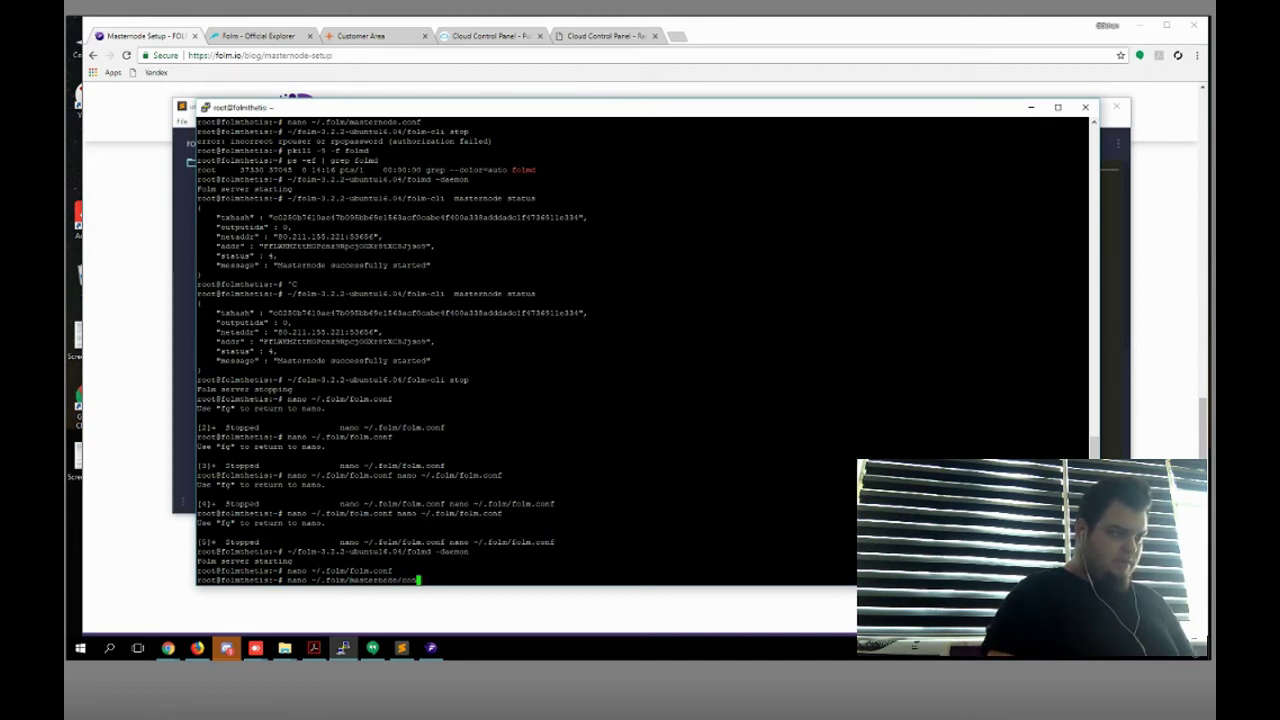
key("BackSpace")
key("BackSpace")
key("BackSpace")
key("BackSpace")
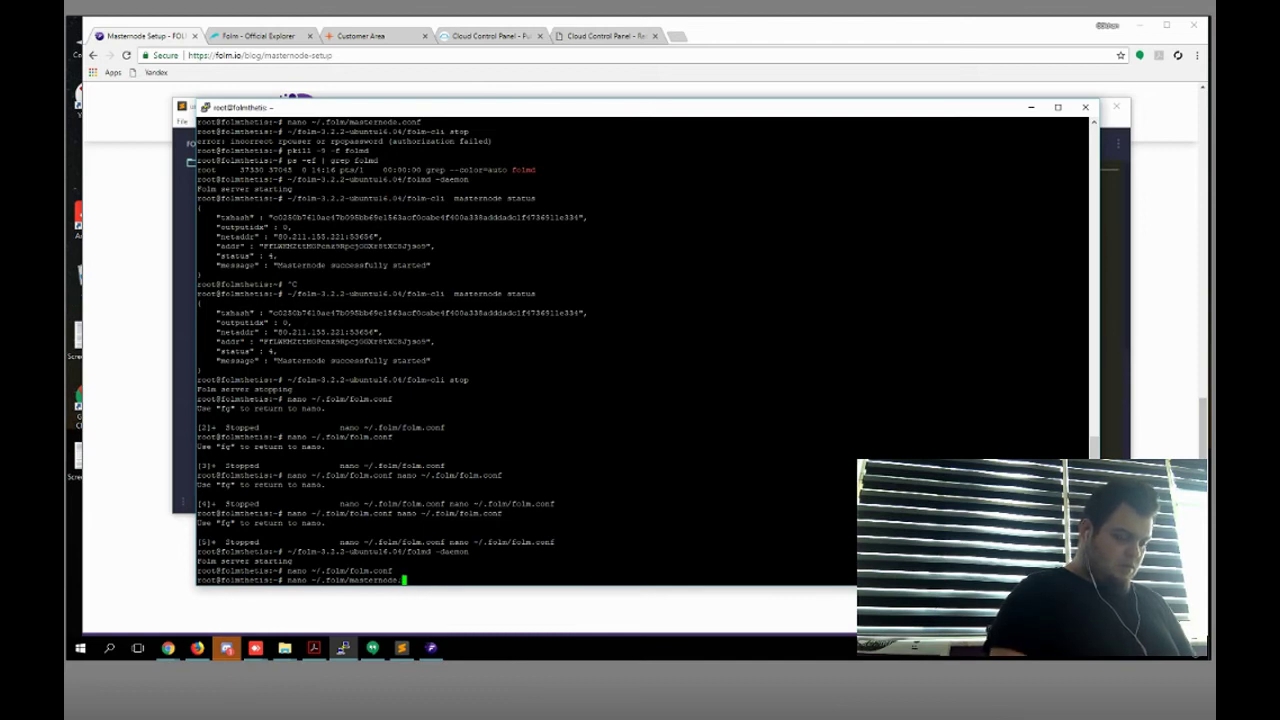
type("conf")
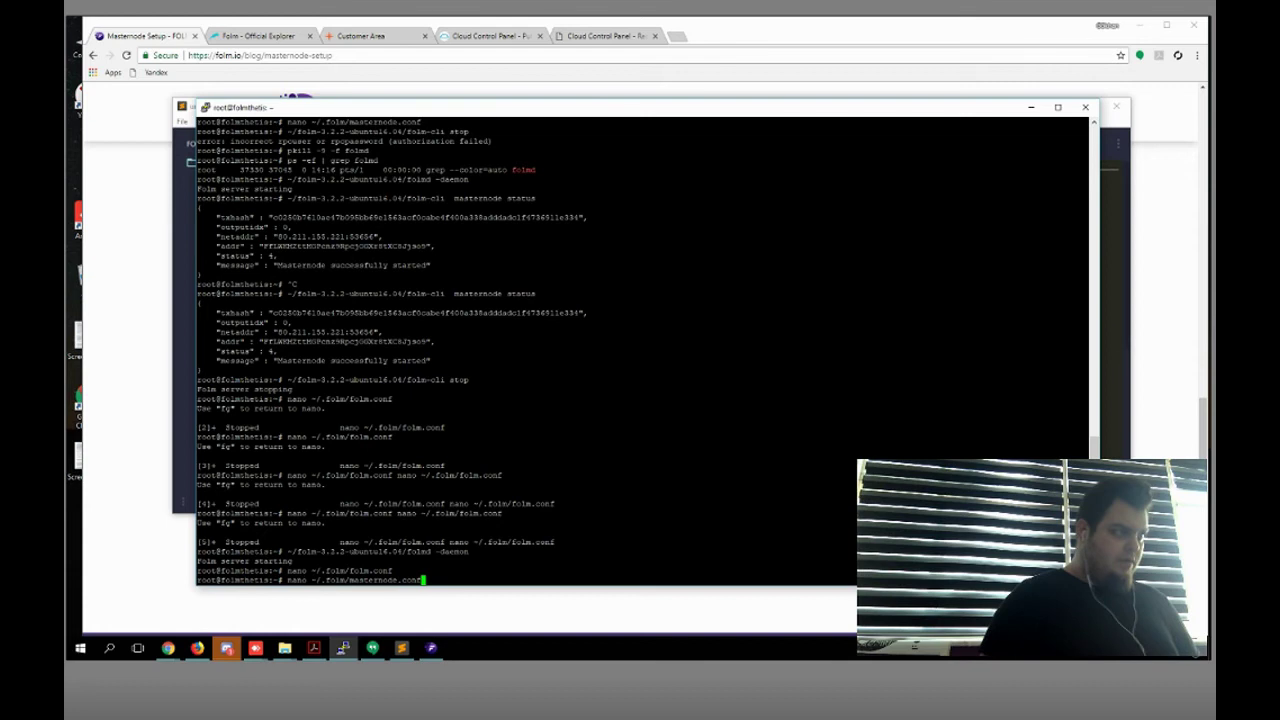
key("Return")
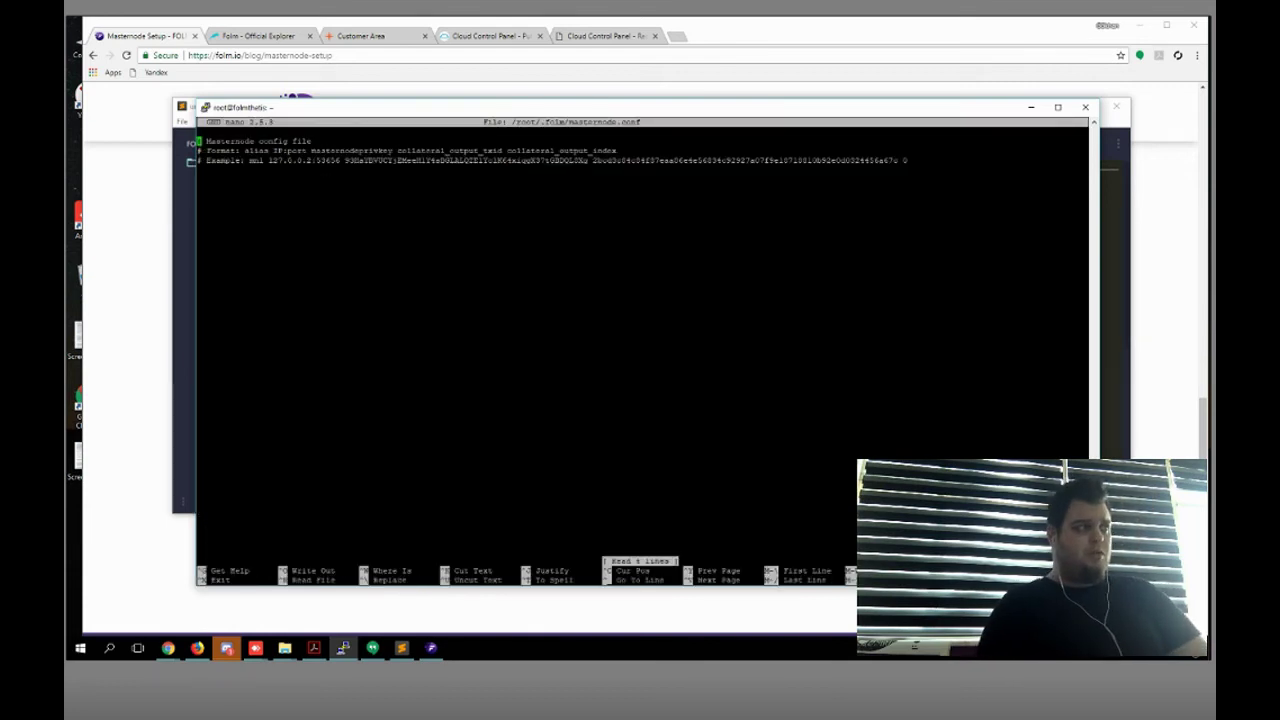
left_click(199, 169)
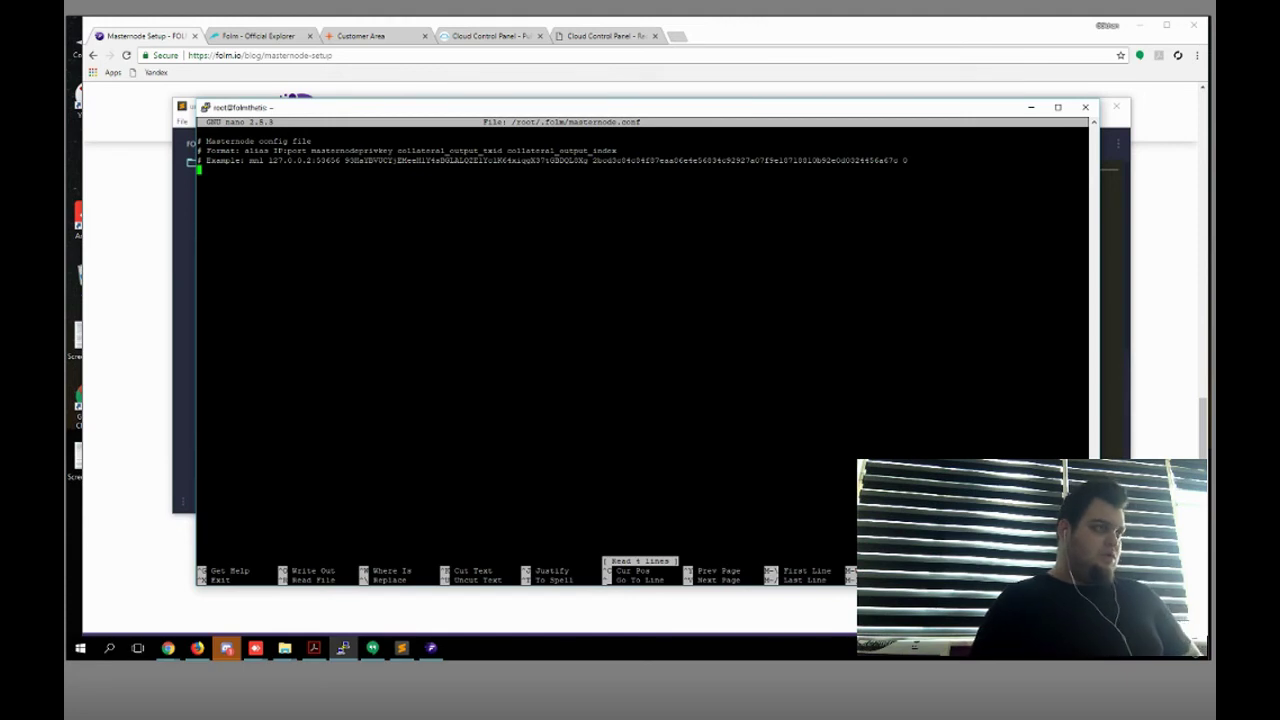
key("ctrl+x")
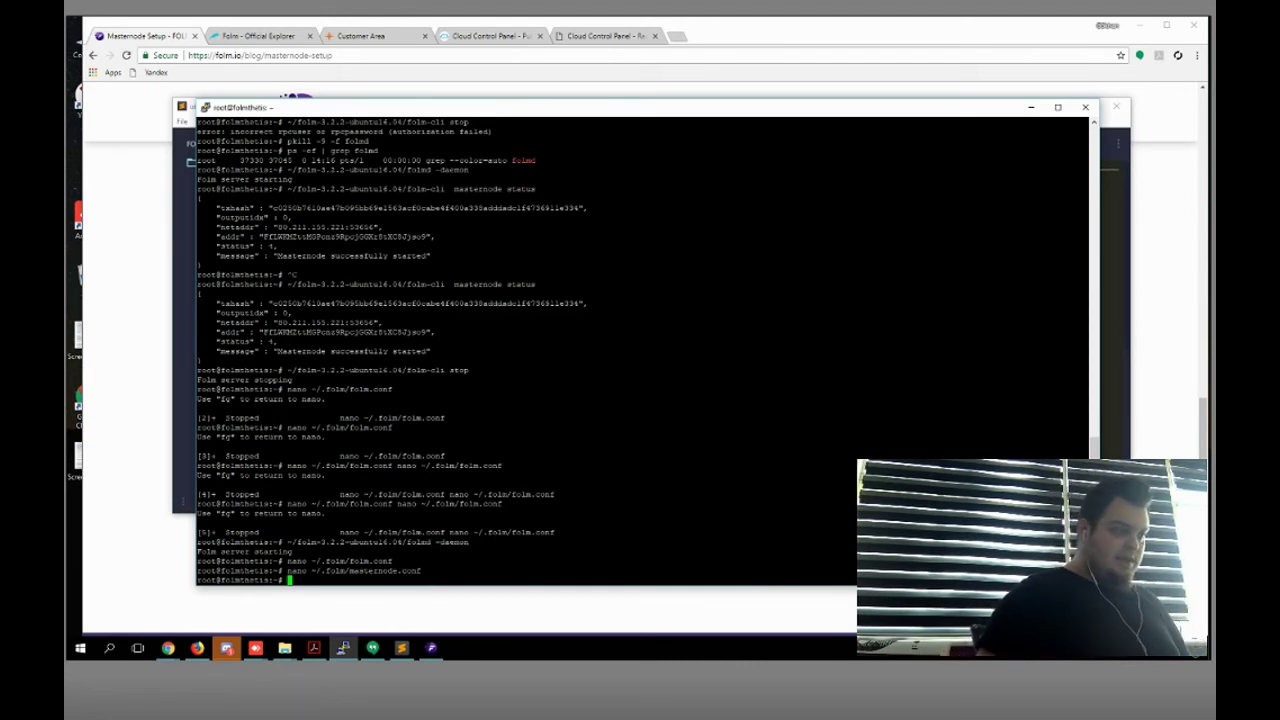
Step: Stop the Folm server on the VPS with ~/folm-3.2.2-ubuntu16.04/folm-cli stop
key("Up")
key("Up")
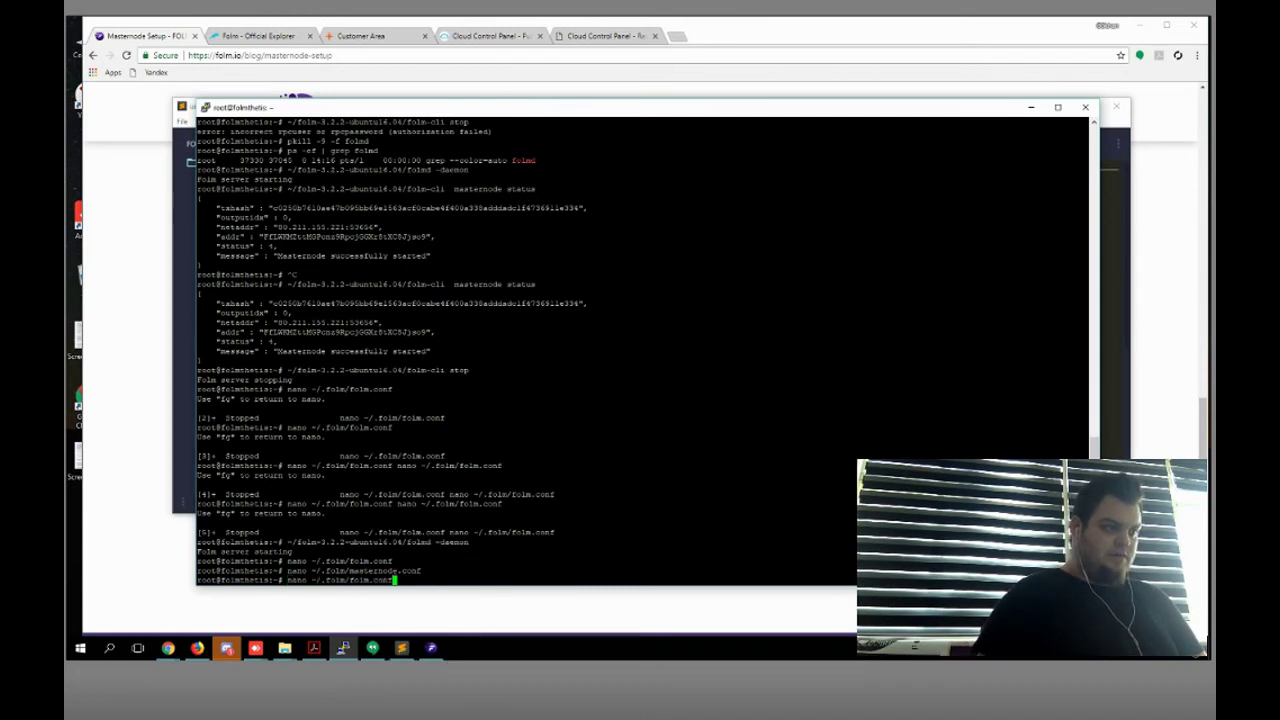
key("Up")
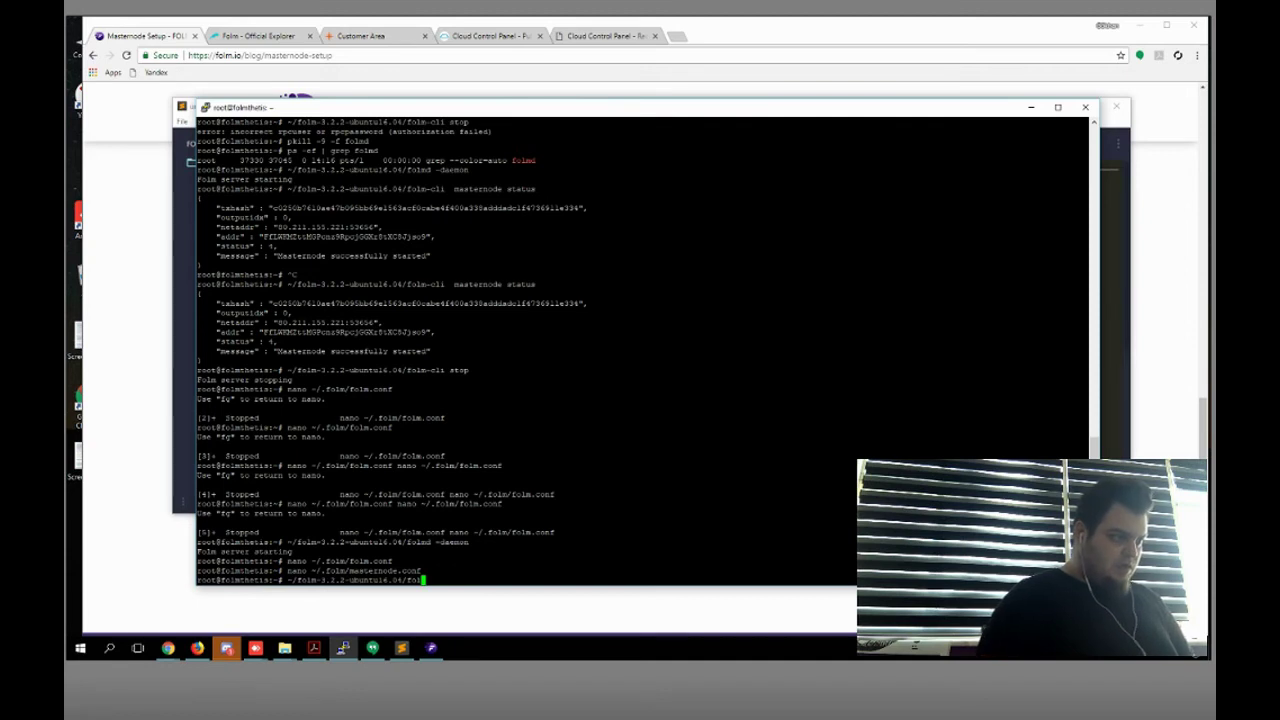
type("m-cli stop")
key("Return")
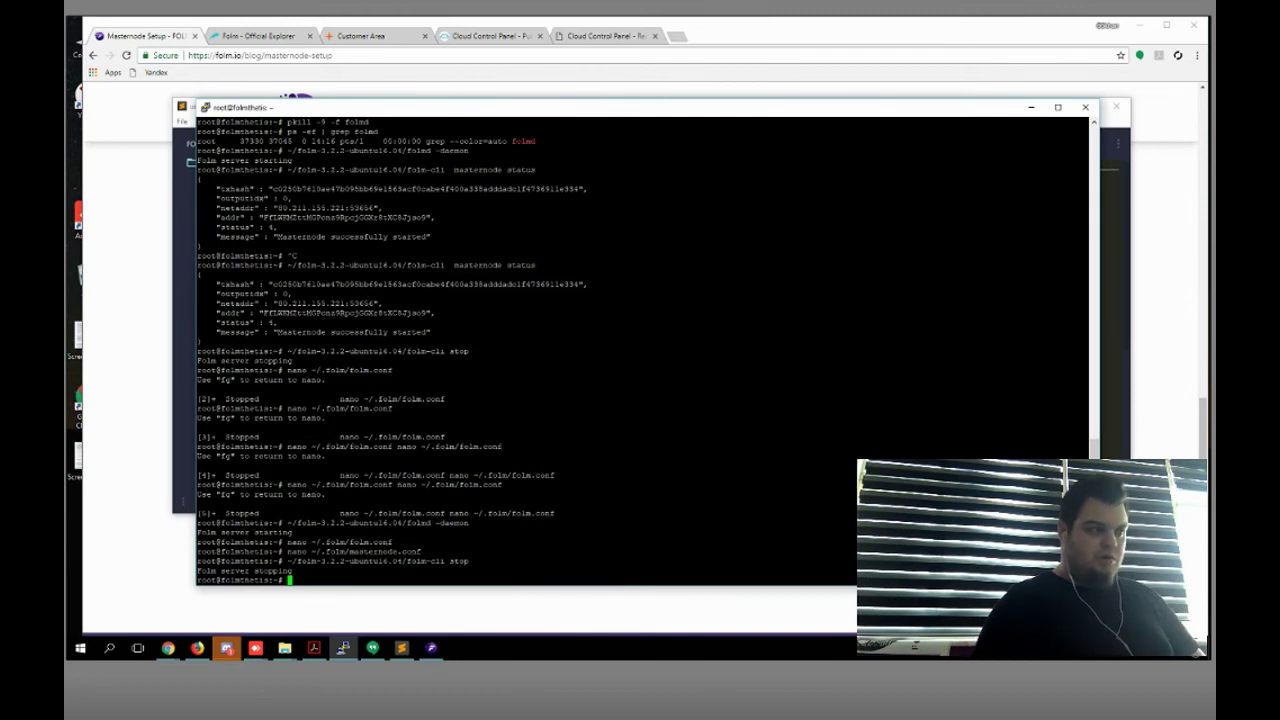
Step: Restart it in the background with ~/folm-3.2.2-ubuntu16.04/folmd -daemon
key("Up")
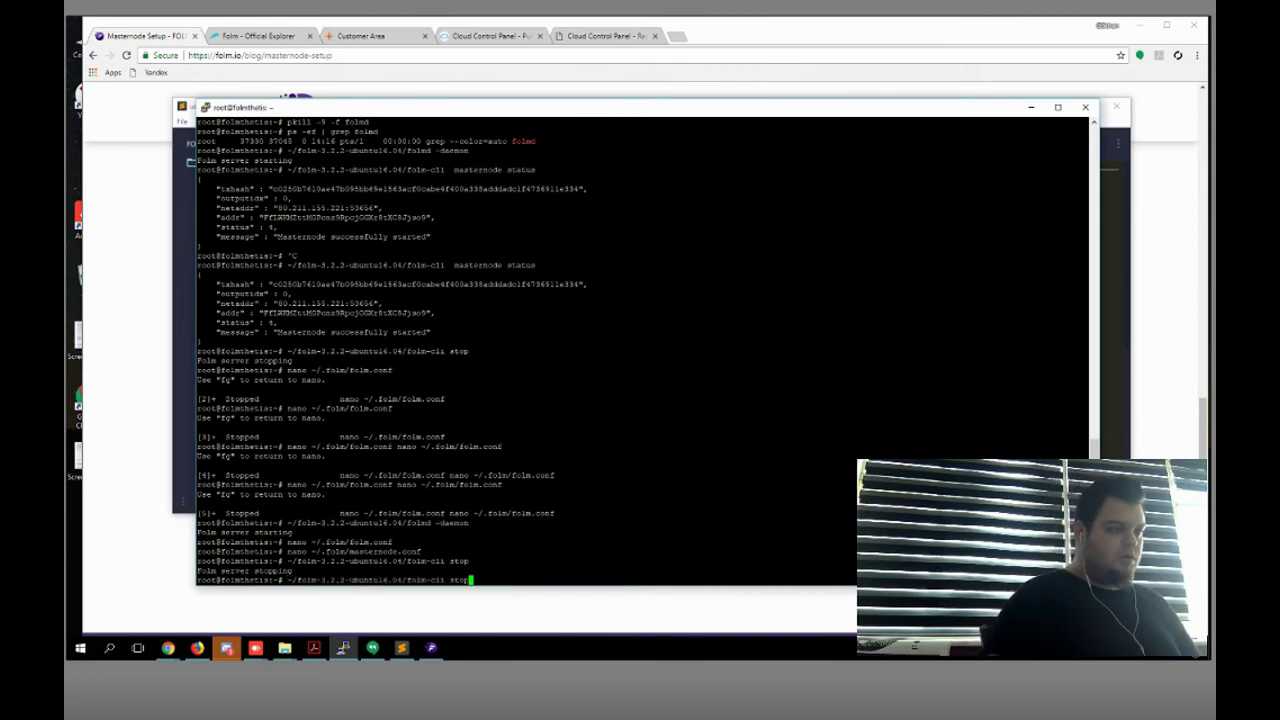
key("BackSpace")
key("BackSpace")
key("BackSpace")
key("BackSpace")
key("BackSpace")
key("BackSpace")
key("BackSpace")
key("BackSpace")
key("BackSpace")
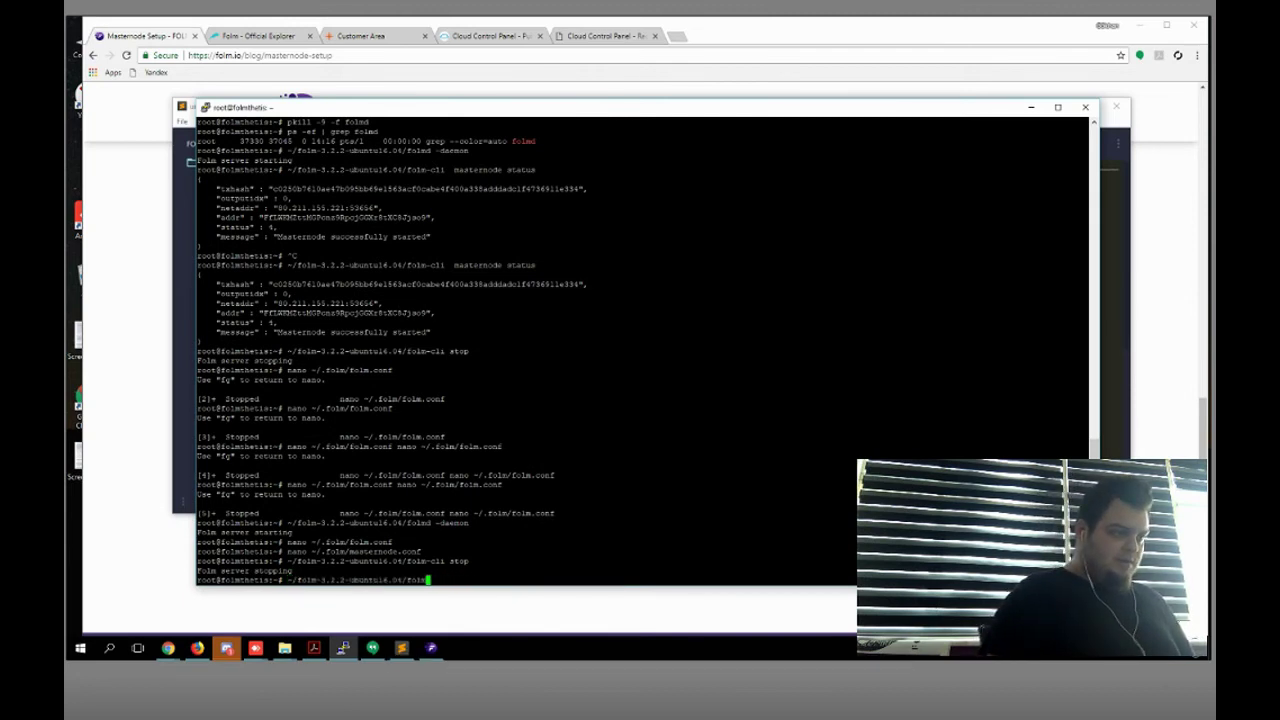
type("d")
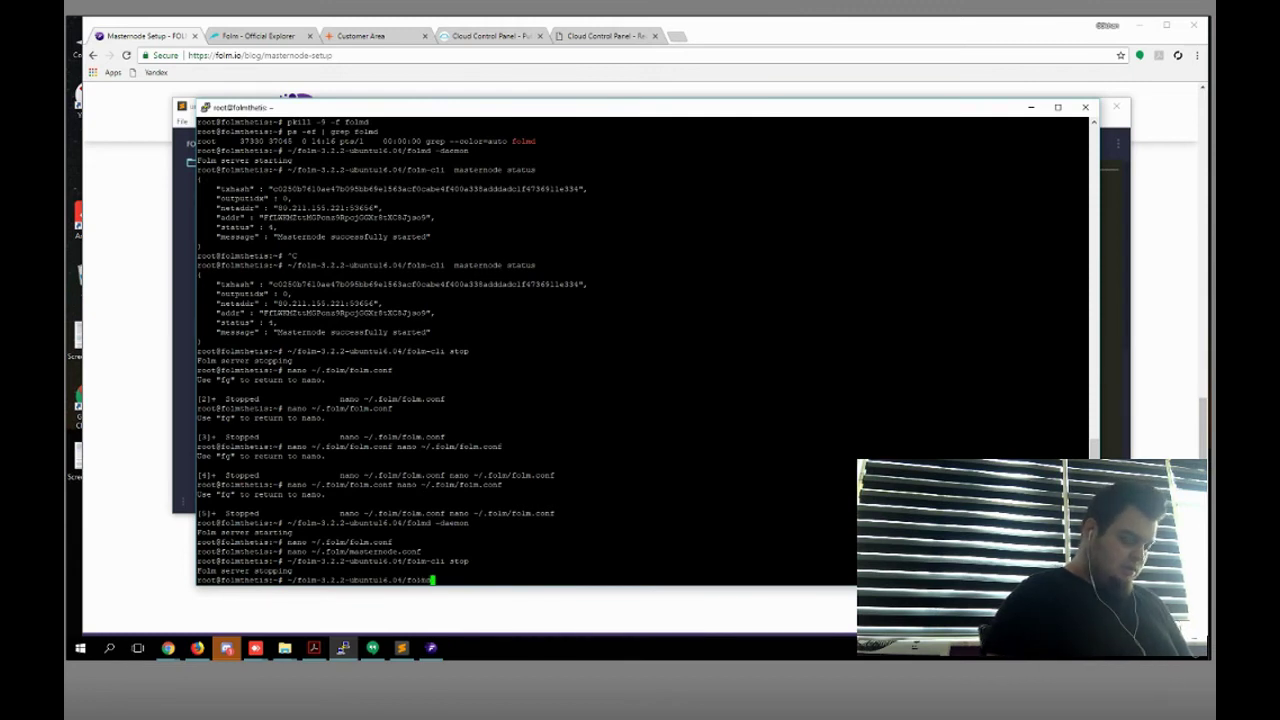
type(" -daemon")
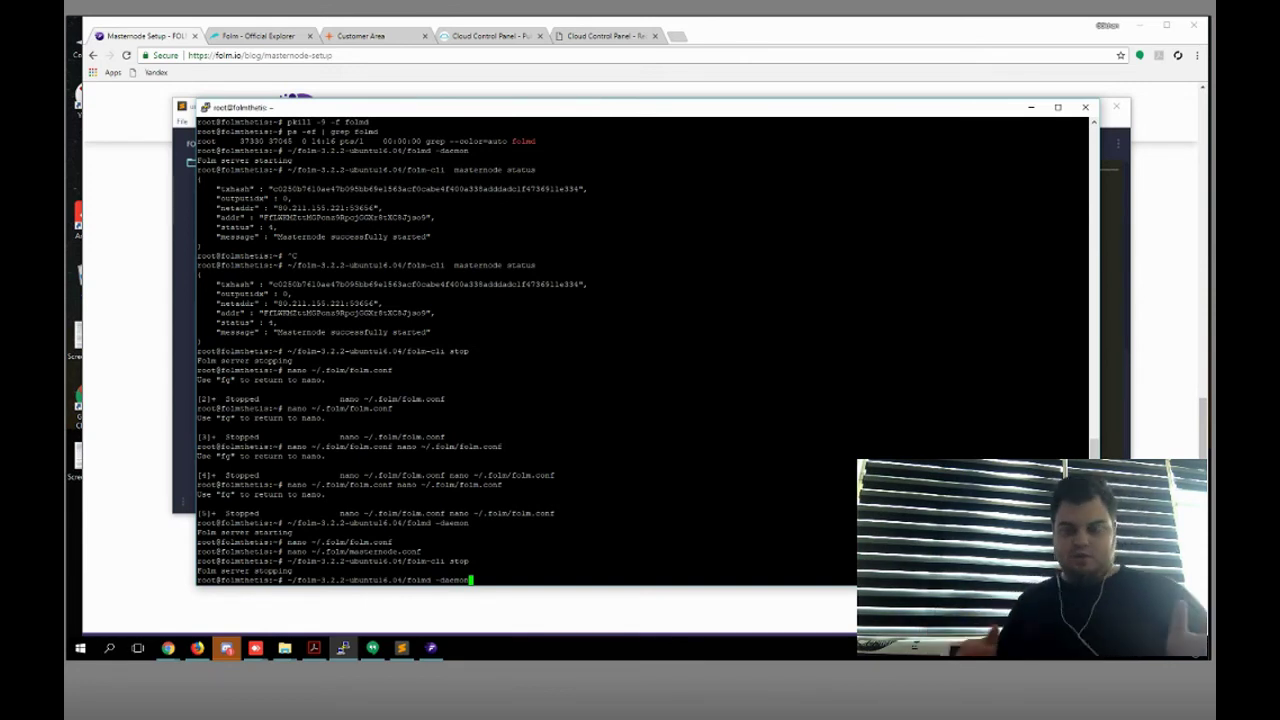
key("Return")
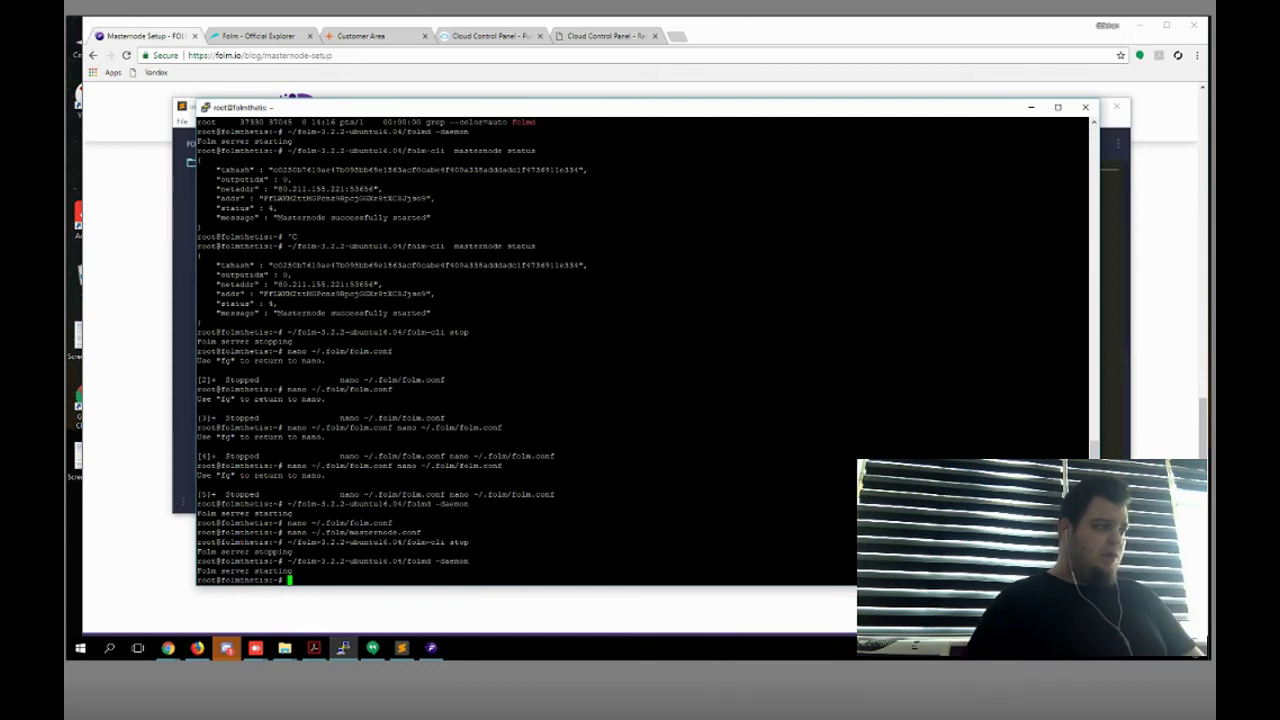
Step: Scroll the folm.io guide to the masternode.conf update and wallet restart steps
key("alt+Tab")
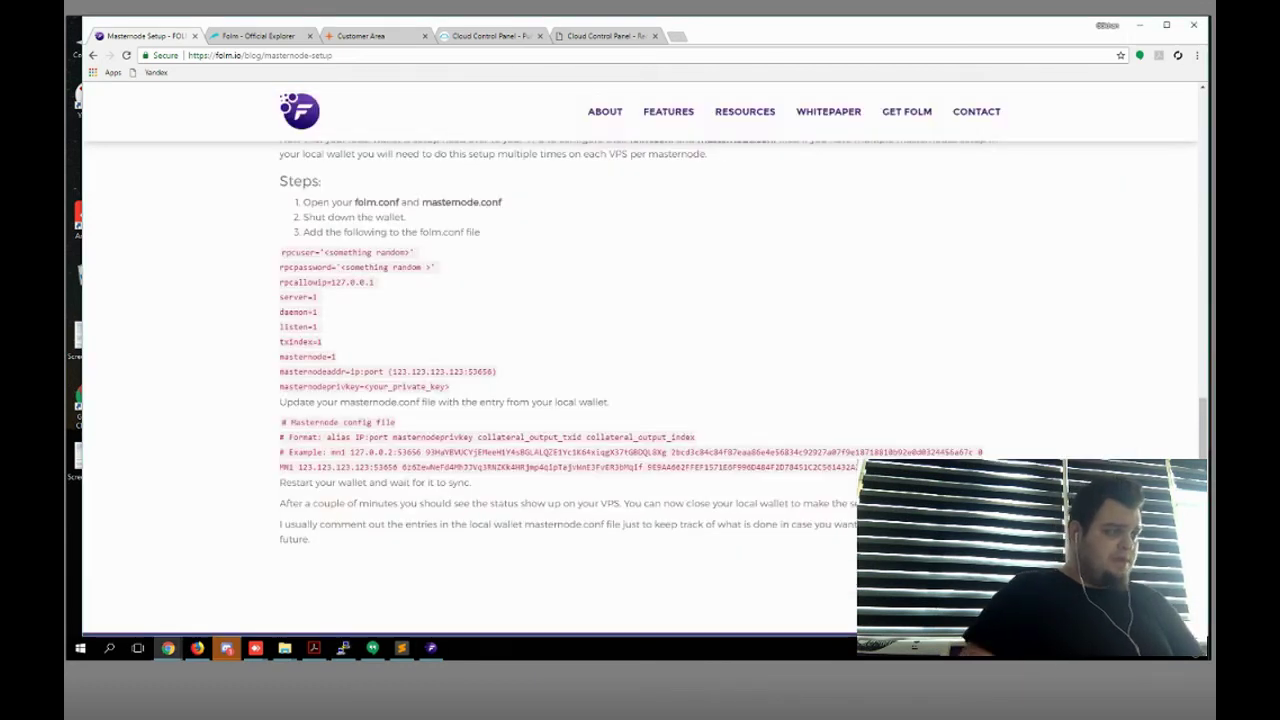
scroll(645, 388, "down", 1)
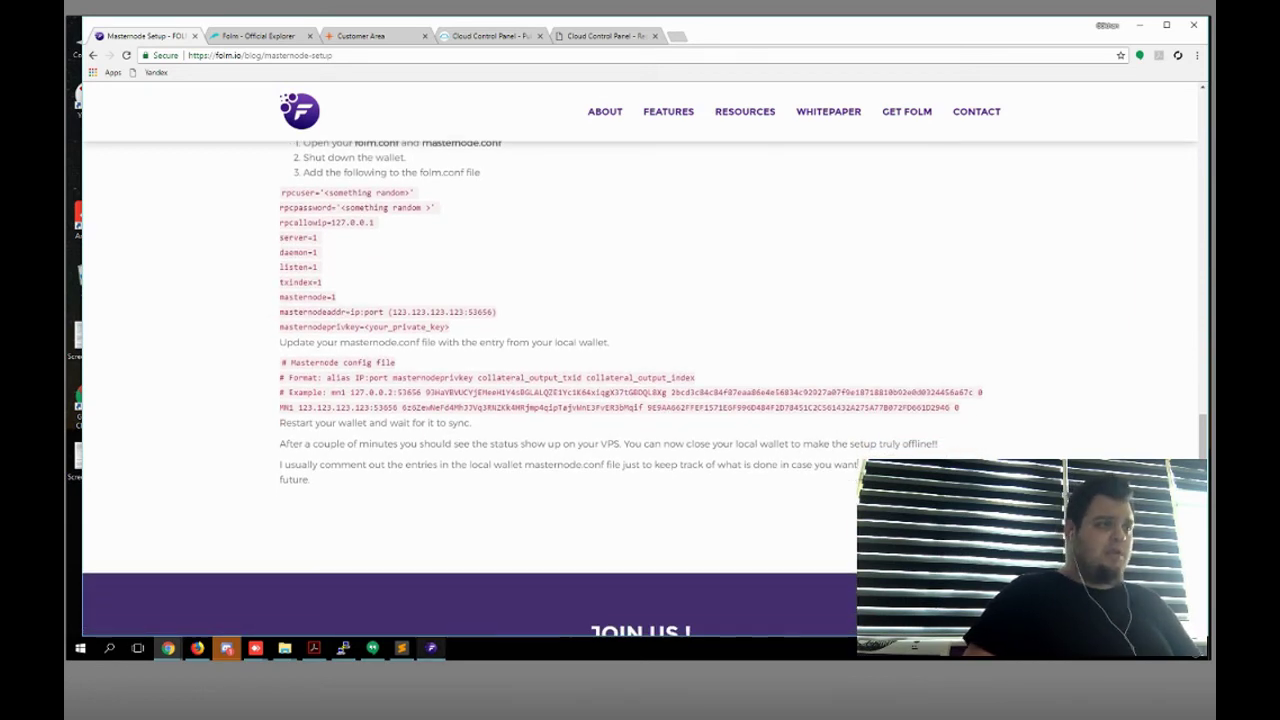
left_click(431, 648)
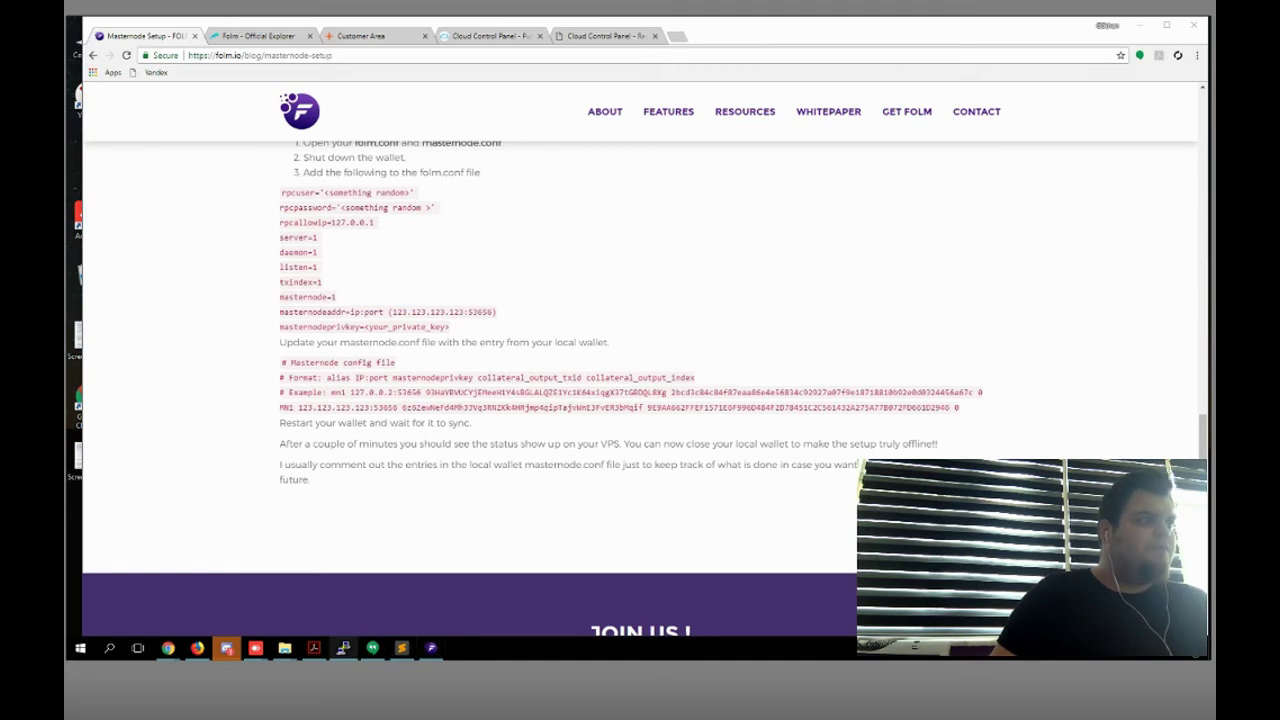
Step: Copy the two nano command lines from the other Sublime tab and paste them at the end of the untitled notes
left_click(343, 648)
left_click(401, 648)
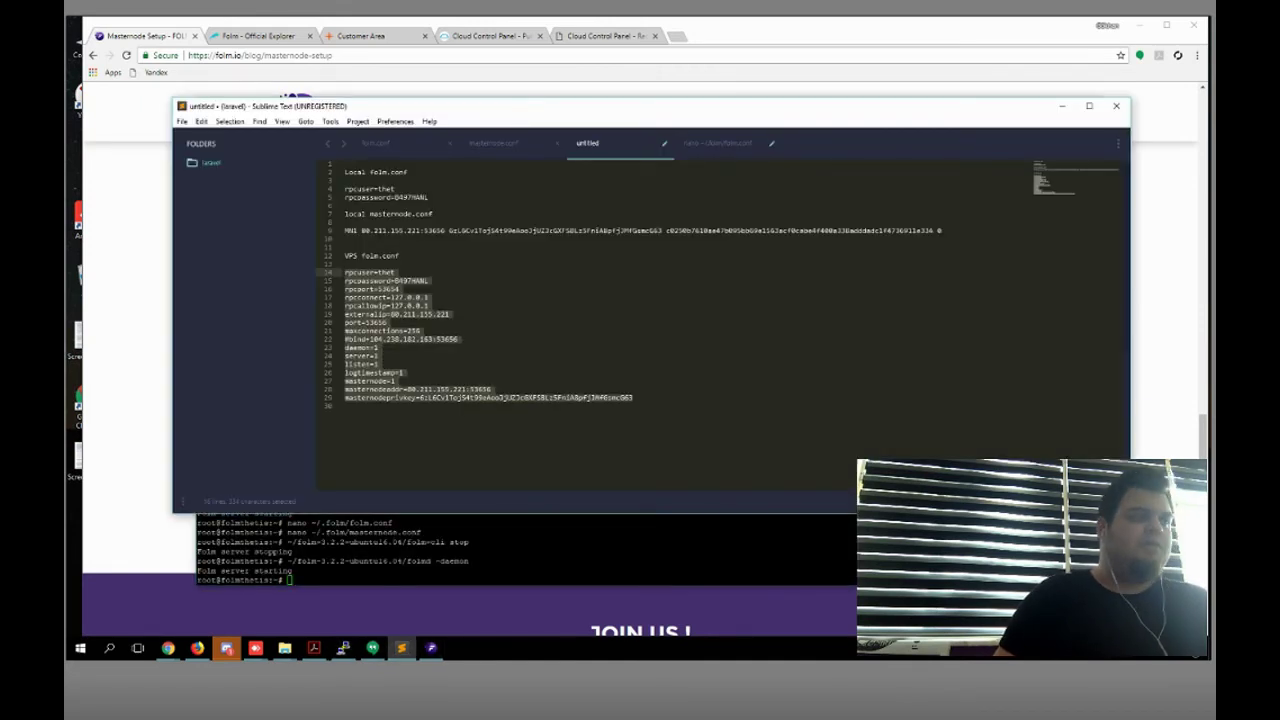
key("Left")
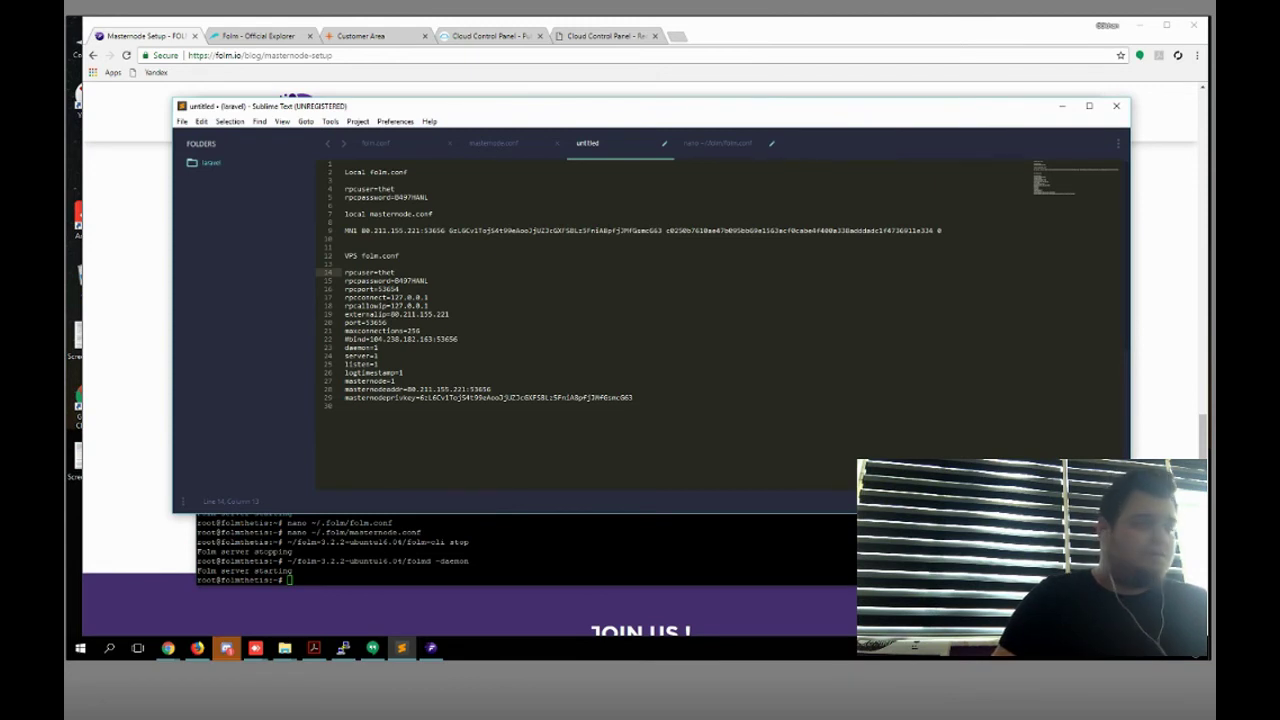
key("ctrl+Page_Down")
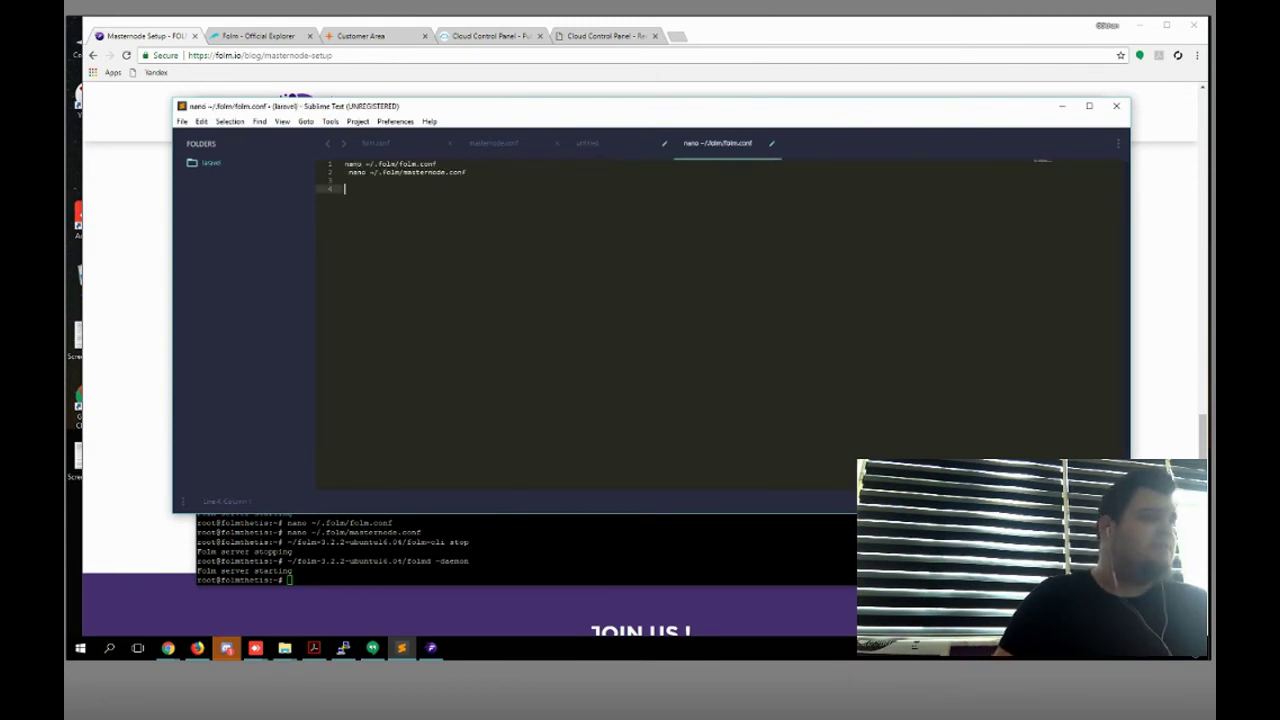
key("ctrl+Page_Up")
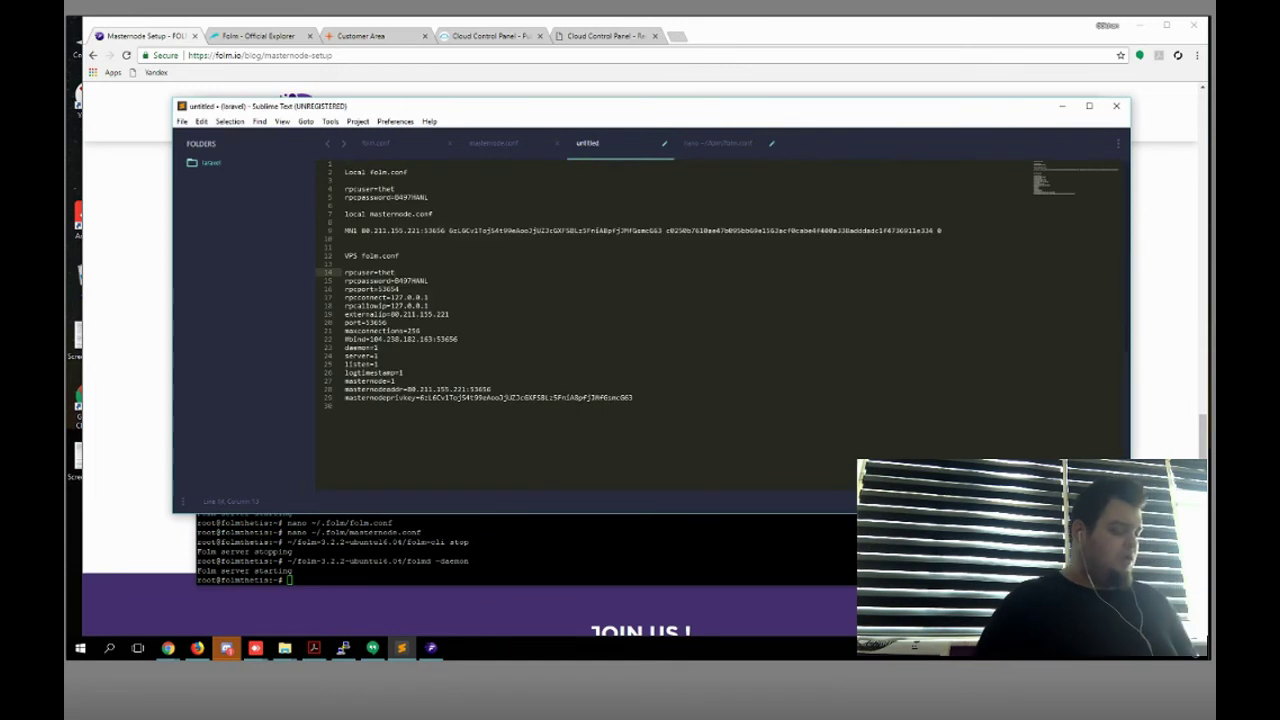
key("ctrl+Page_Down")
key("ctrl+c")
key("ctrl+Page_Up")
key("ctrl+End")
key("Return")
key("Return")
key("ctrl+v")
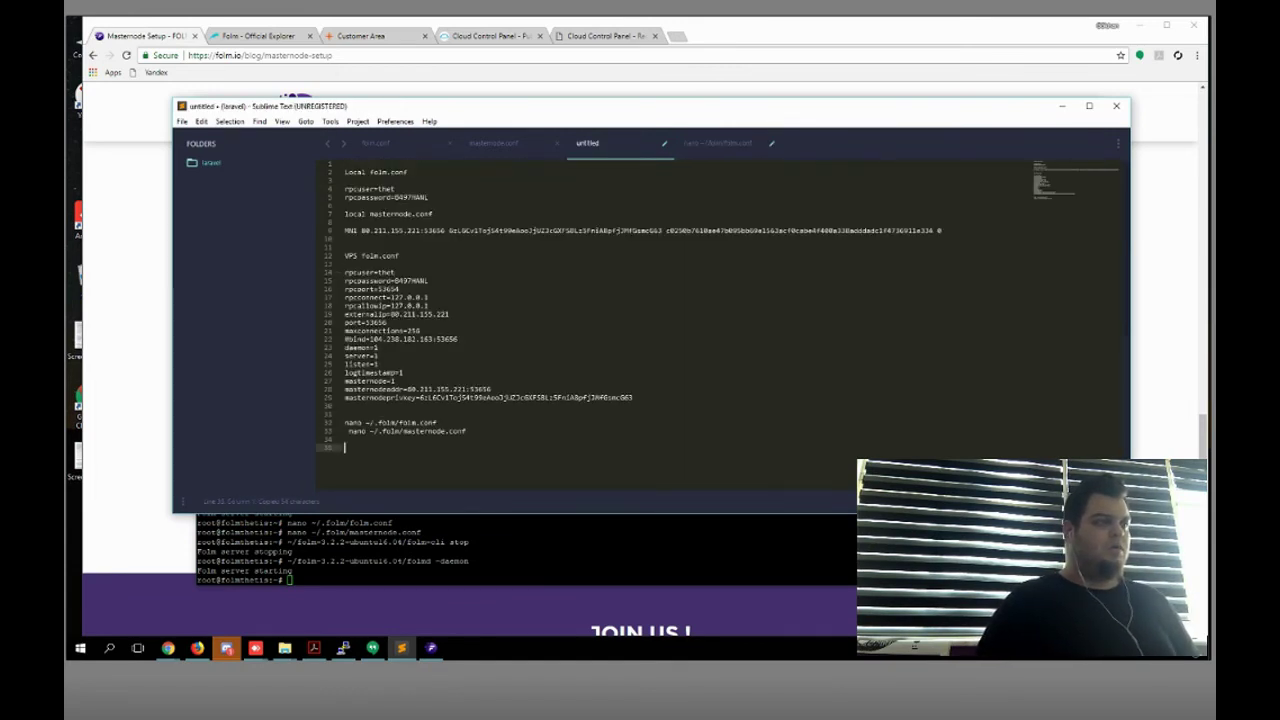
Step: Add the heading 'test in your VPS commands' on line 31 and blank lines below it
left_click(345, 414)
type("test")
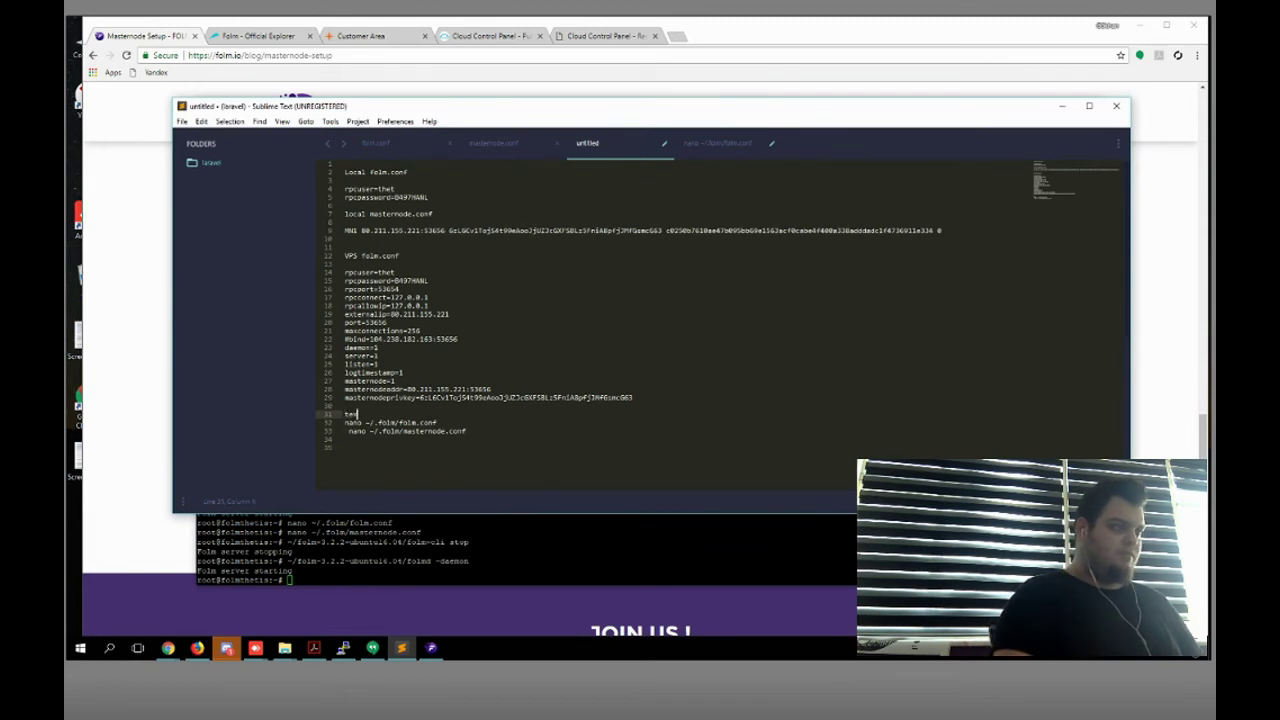
type(" ~/")
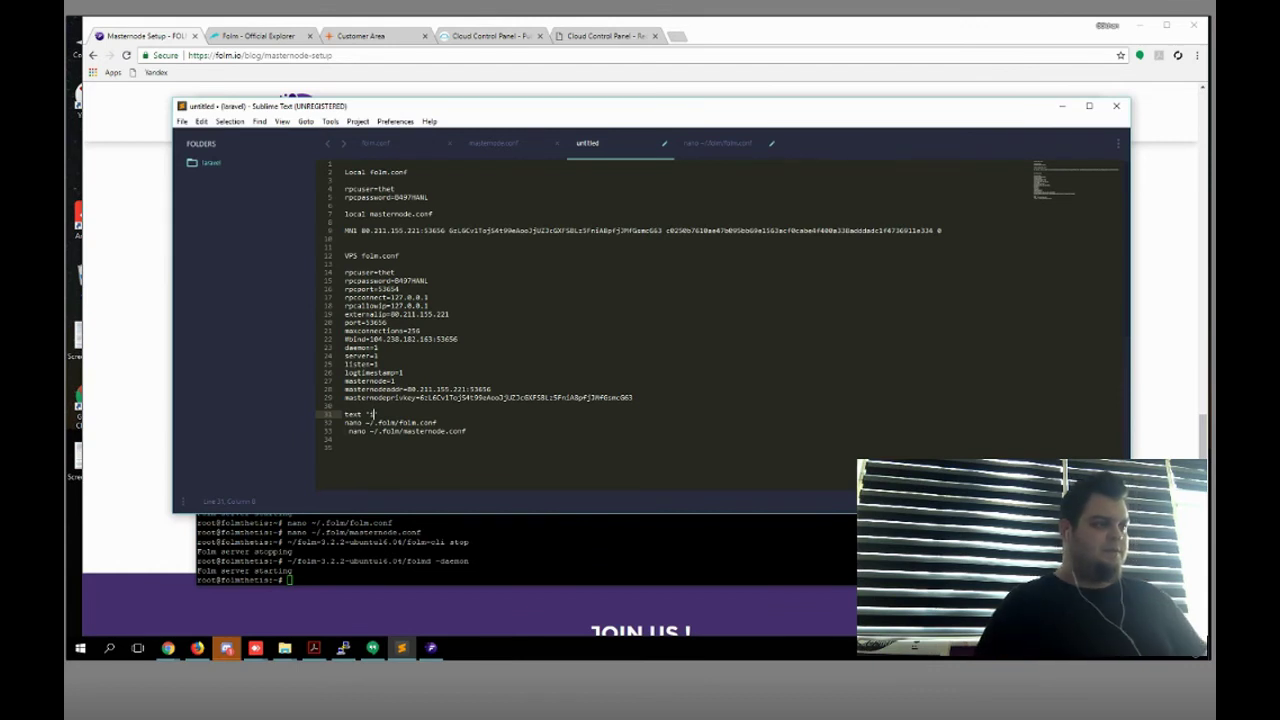
key("BackSpace")
key("BackSpace")
type("in your VPS")
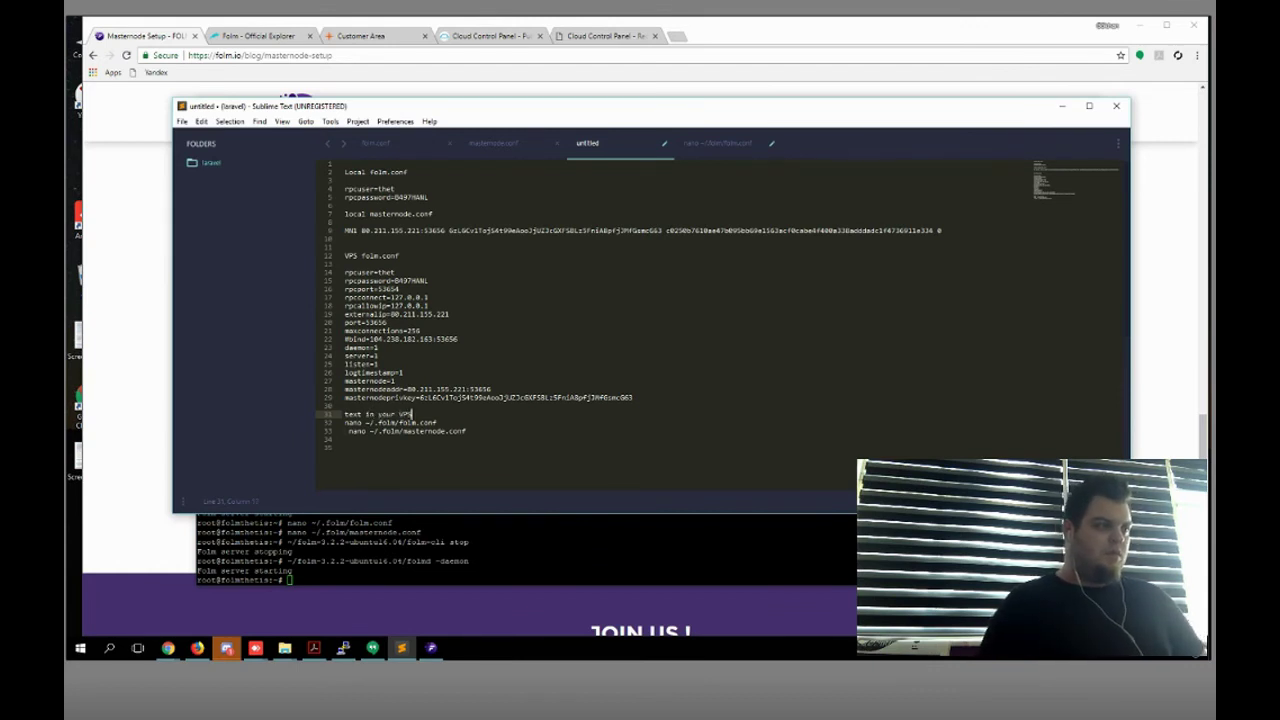
type(" commands")
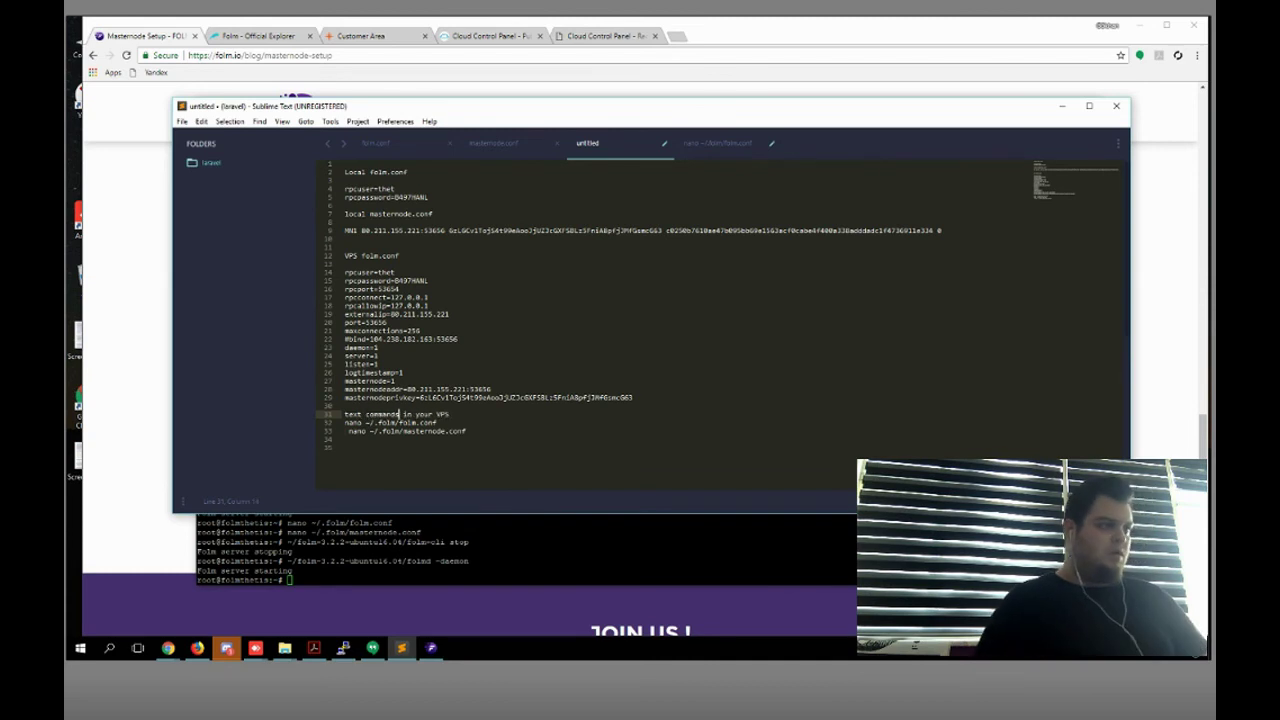
left_click(345, 439)
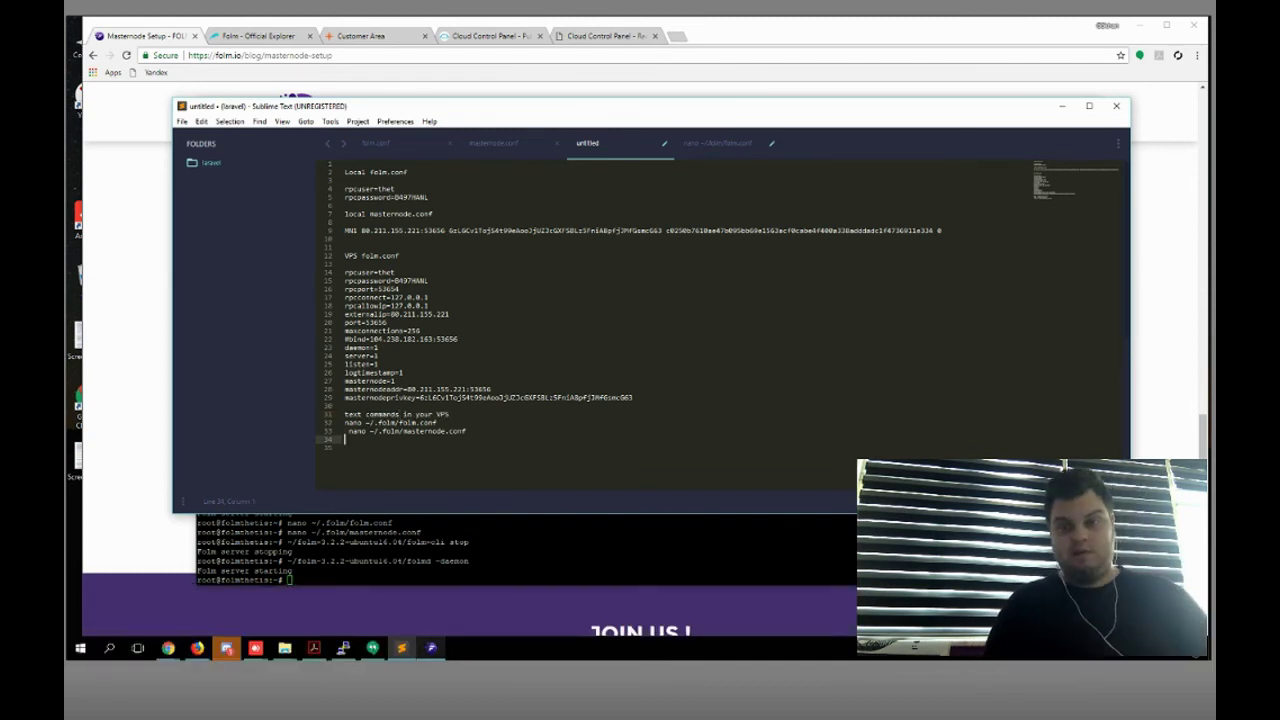
left_click(431, 648)
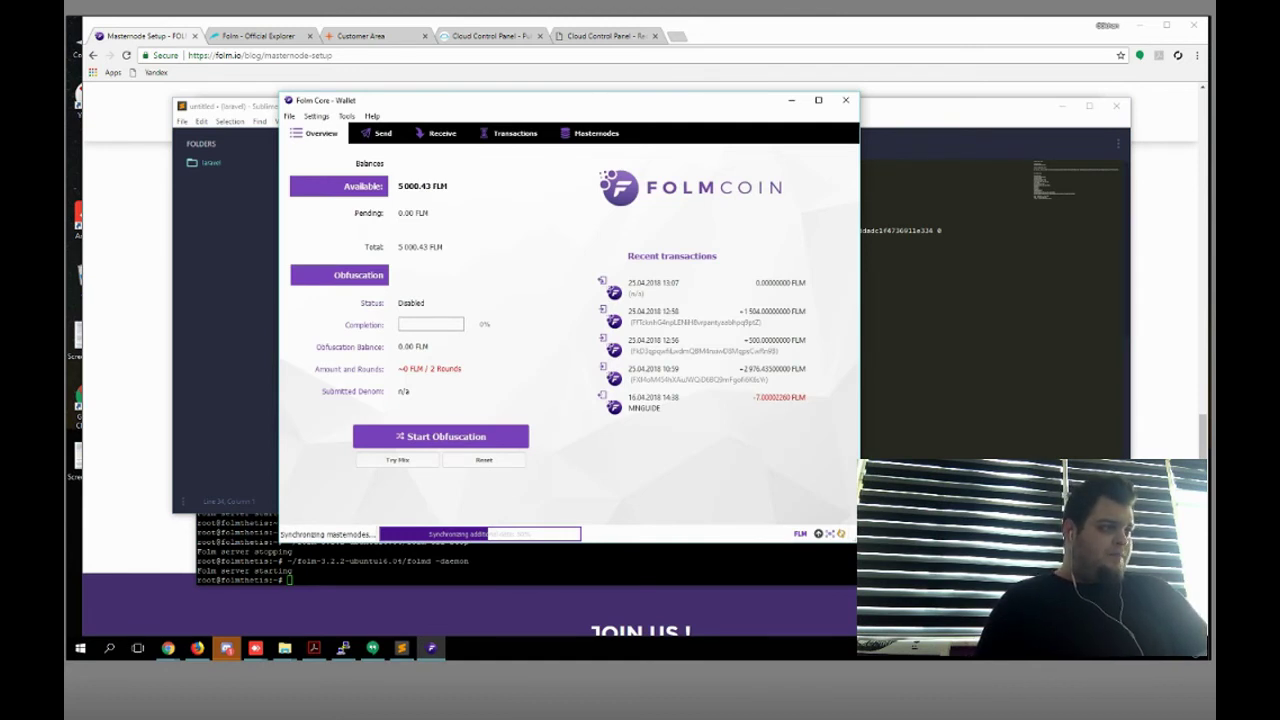
key("alt+Tab")
key("Return")
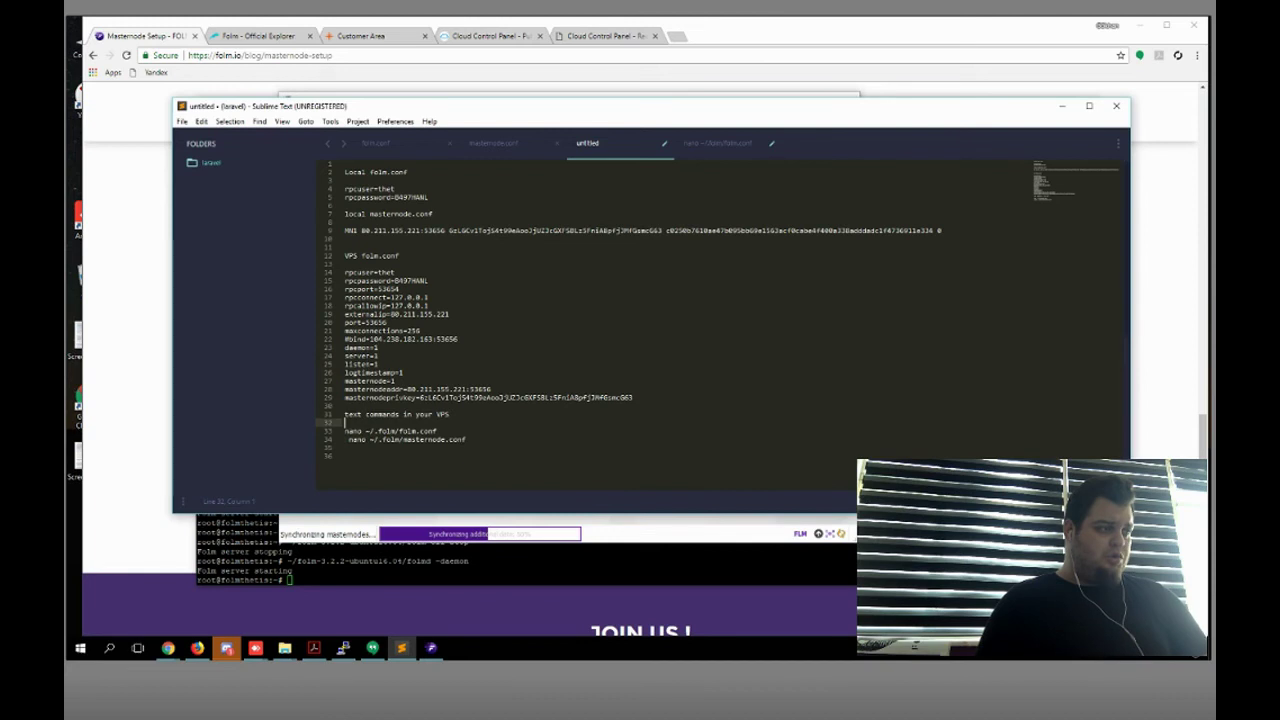
key("Down")
key("Down")
key("Down")
key("Return")
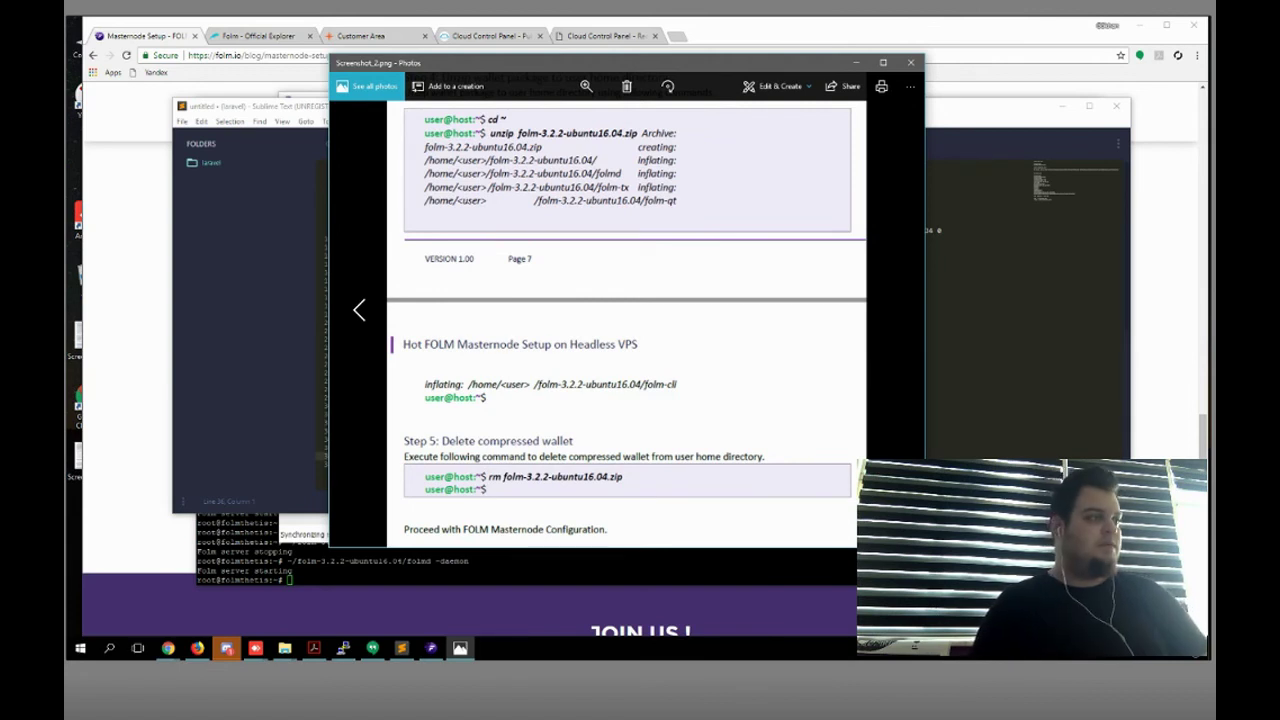
Step: Flip between Screenshot_1 and Screenshot_2 in Photos, then minimize Photos to show the notes
key("Left")
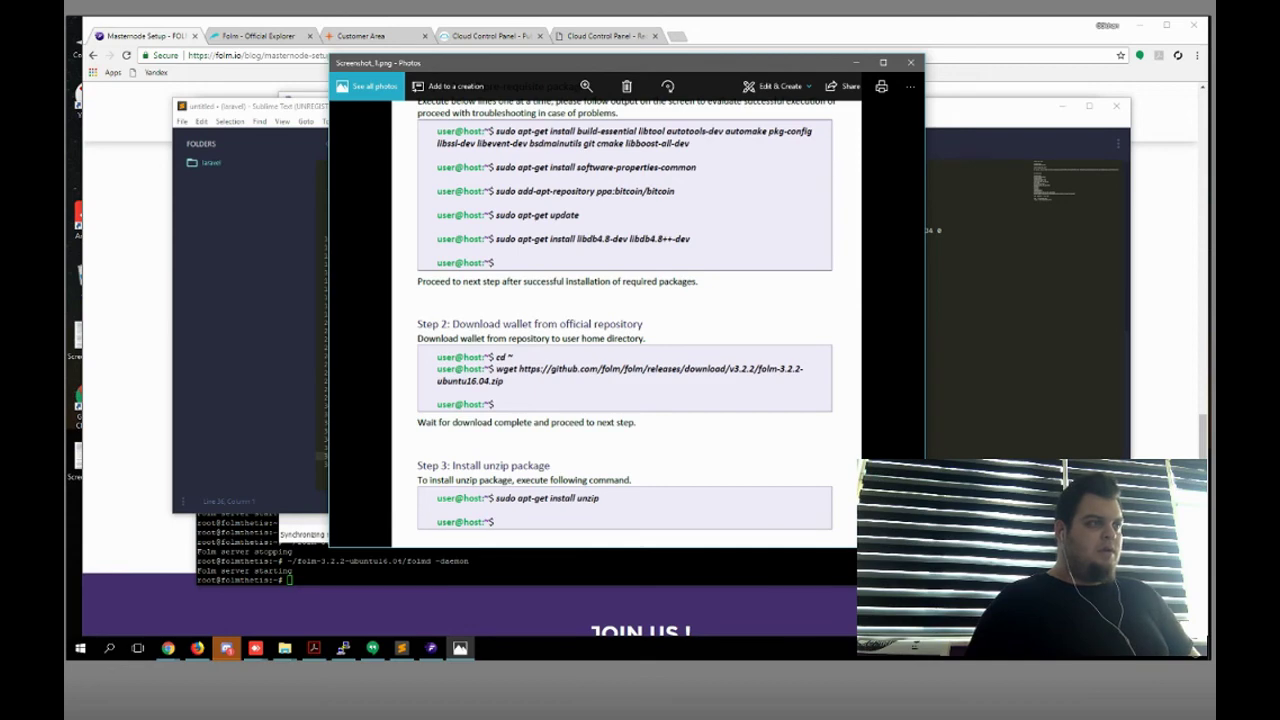
key("alt+Tab")
key("alt+Tab")
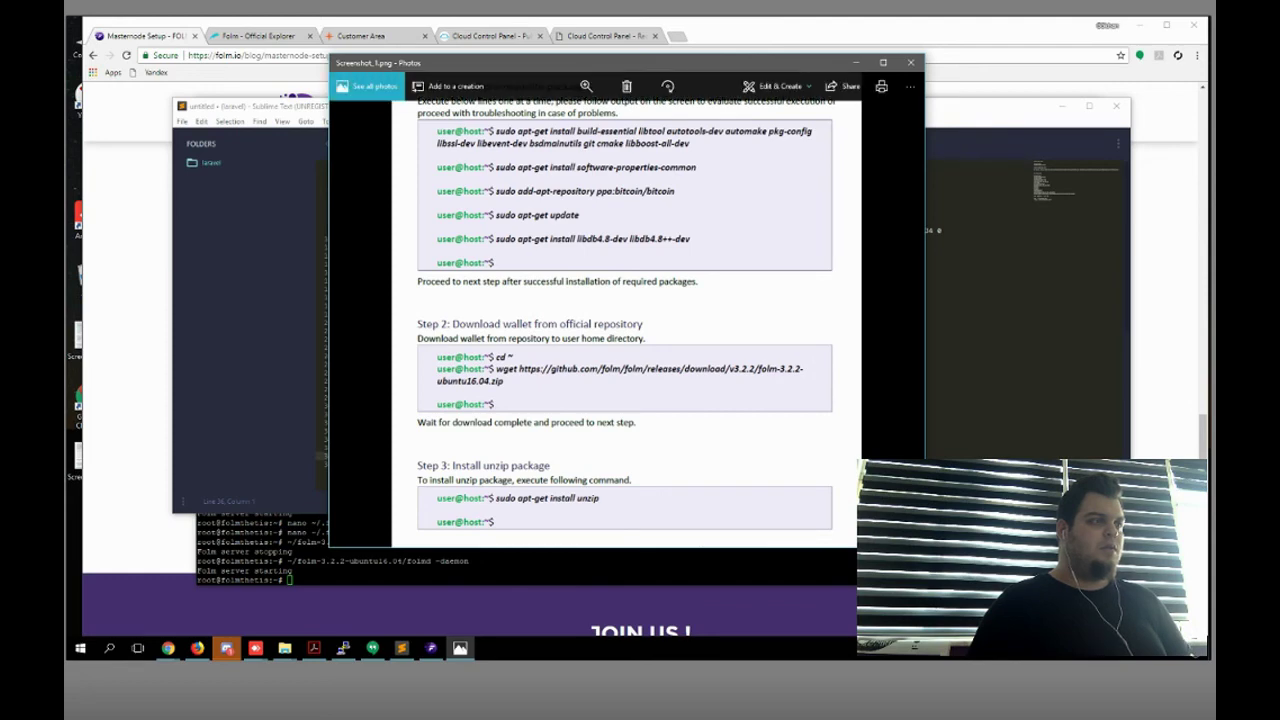
scroll(625, 310, "up", 1)
scroll(625, 310, "down", 1)
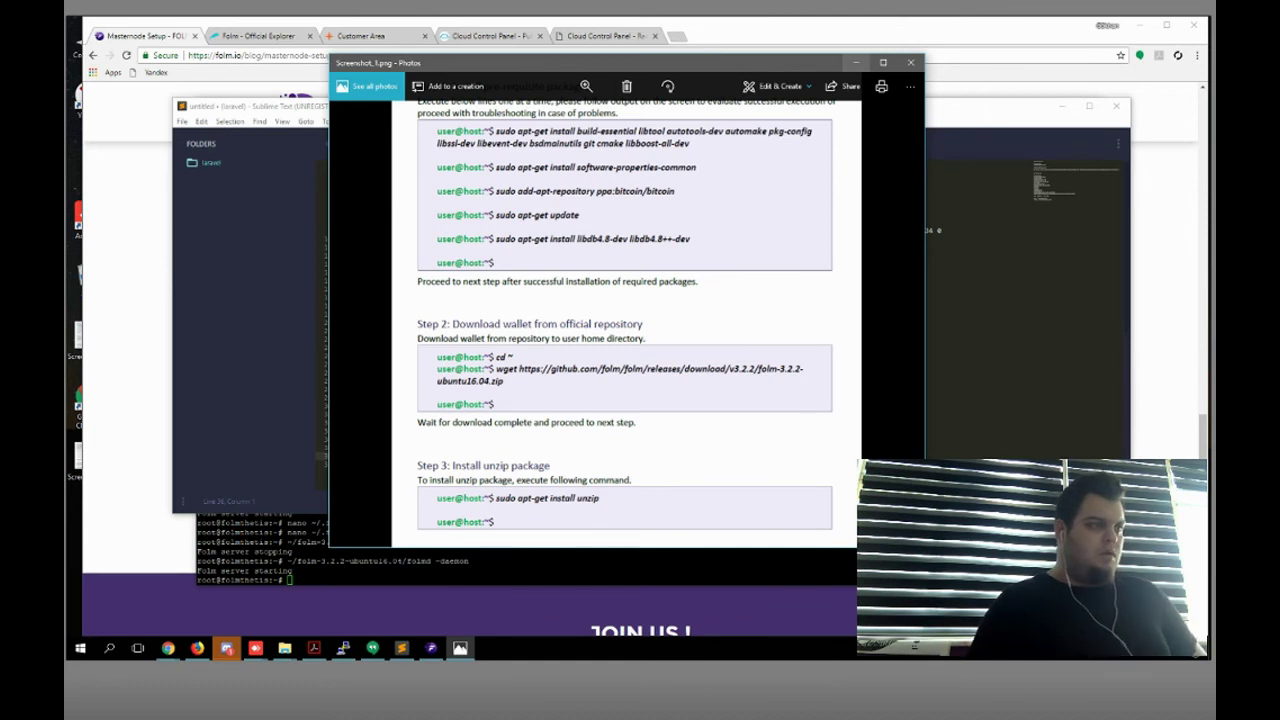
key("Right")
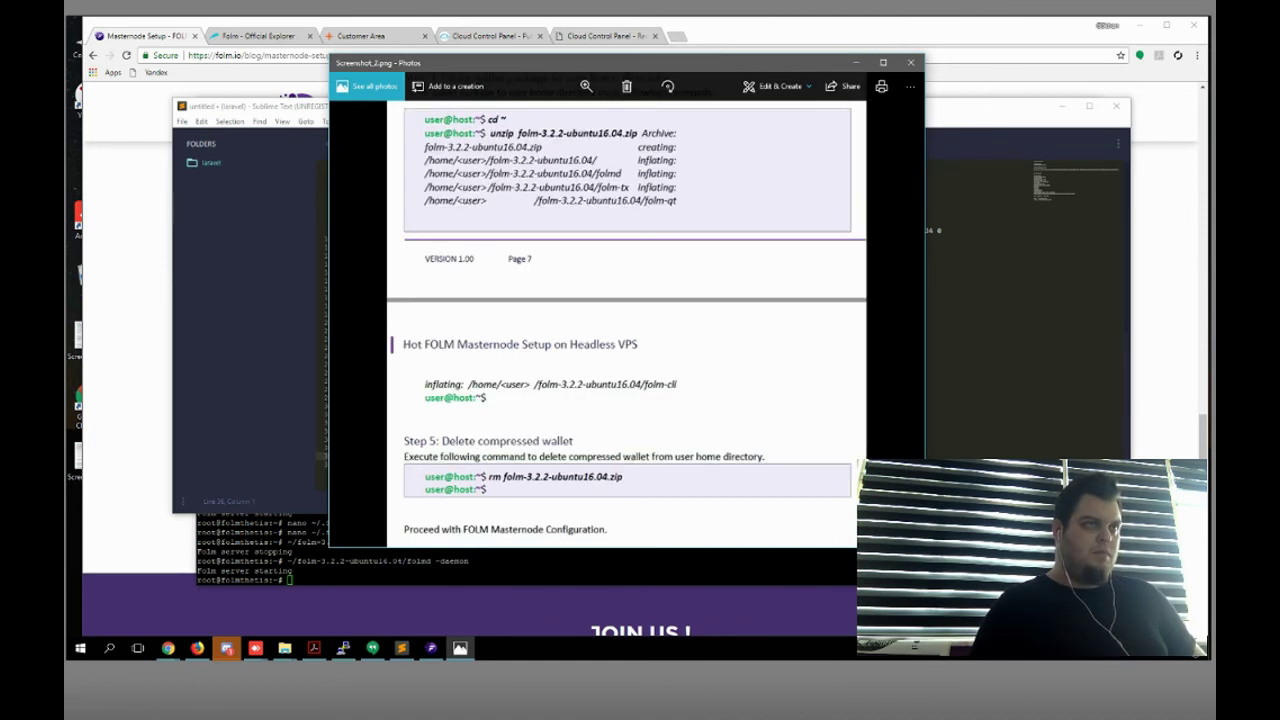
left_click(855, 62)
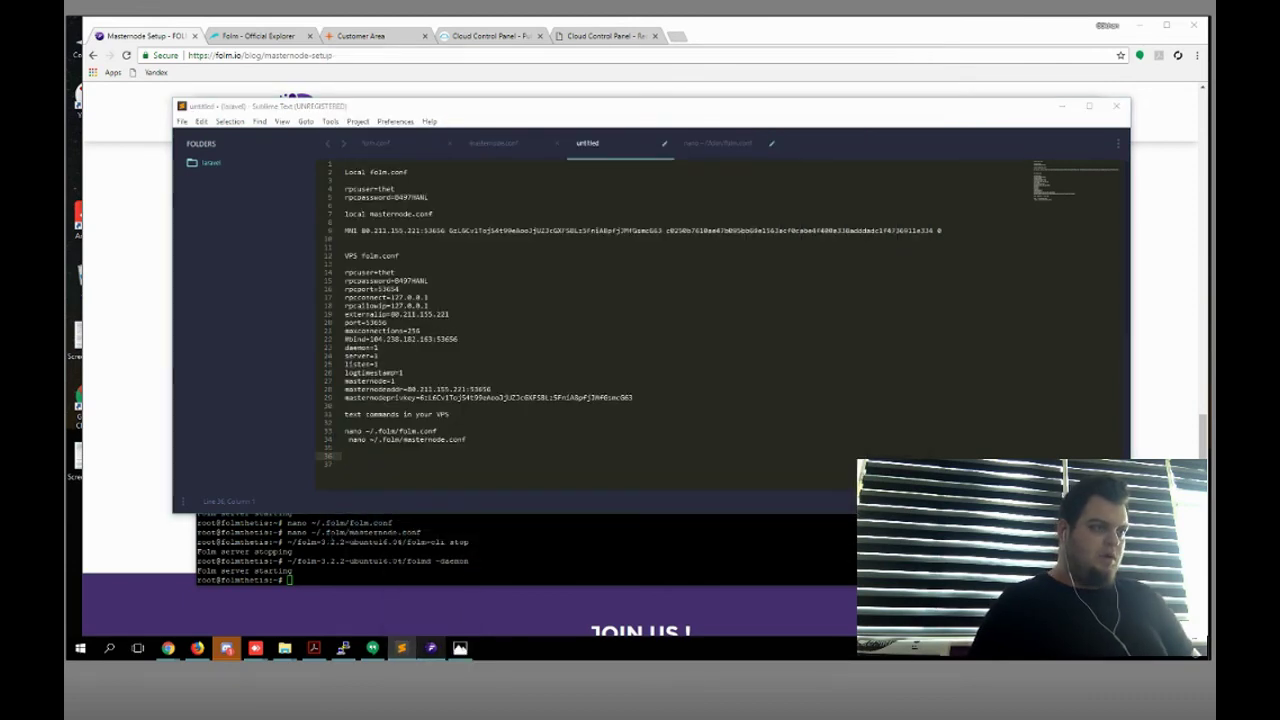
Step: Check the Folm Core Wallet Overview, then go back to the folm.io masternode setup guide
left_click(431, 648)
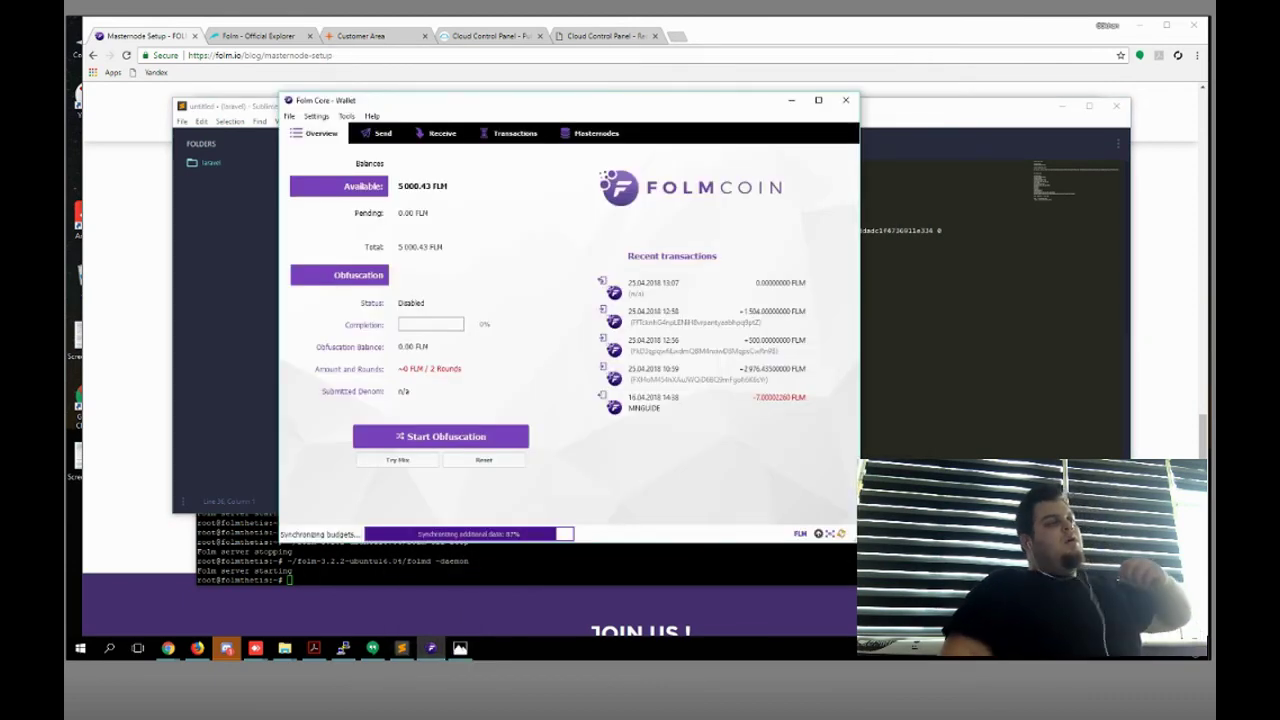
key("alt+Tab")
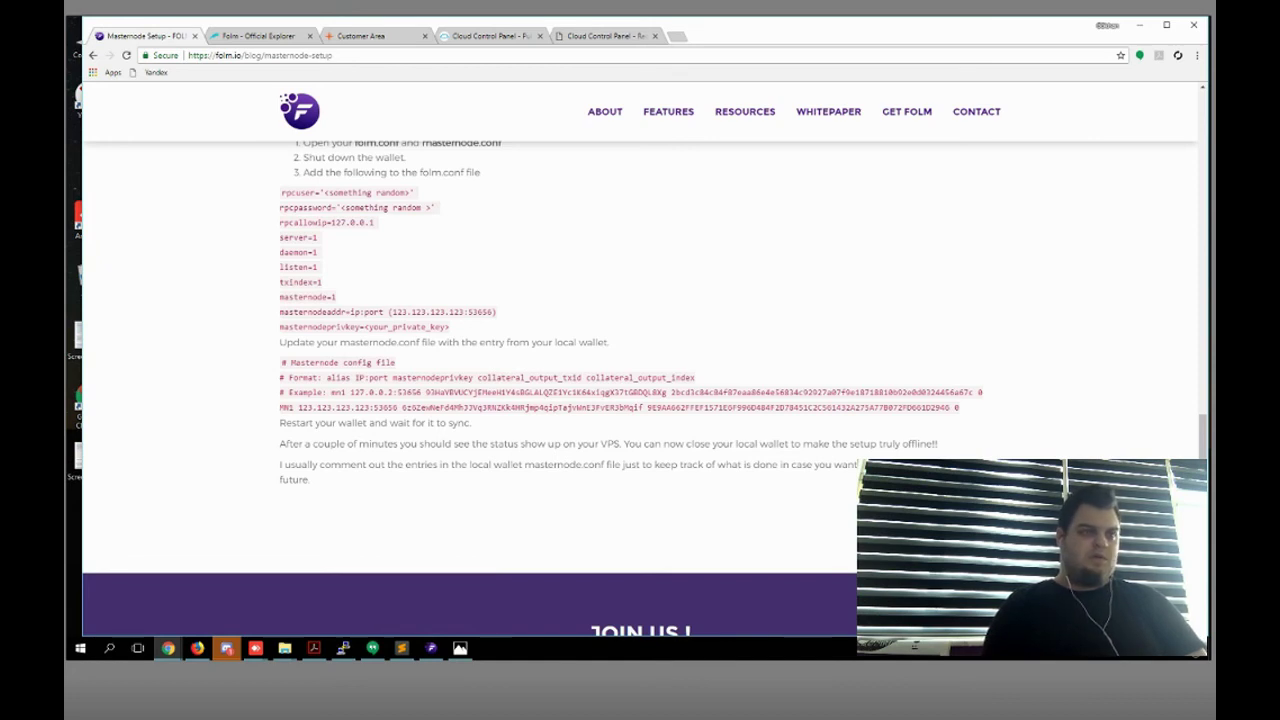
Step: Bring up Folm Core Wallet and view the Masternodes list showing MN1 as ENABLED
scroll(640, 390, "up", 2)
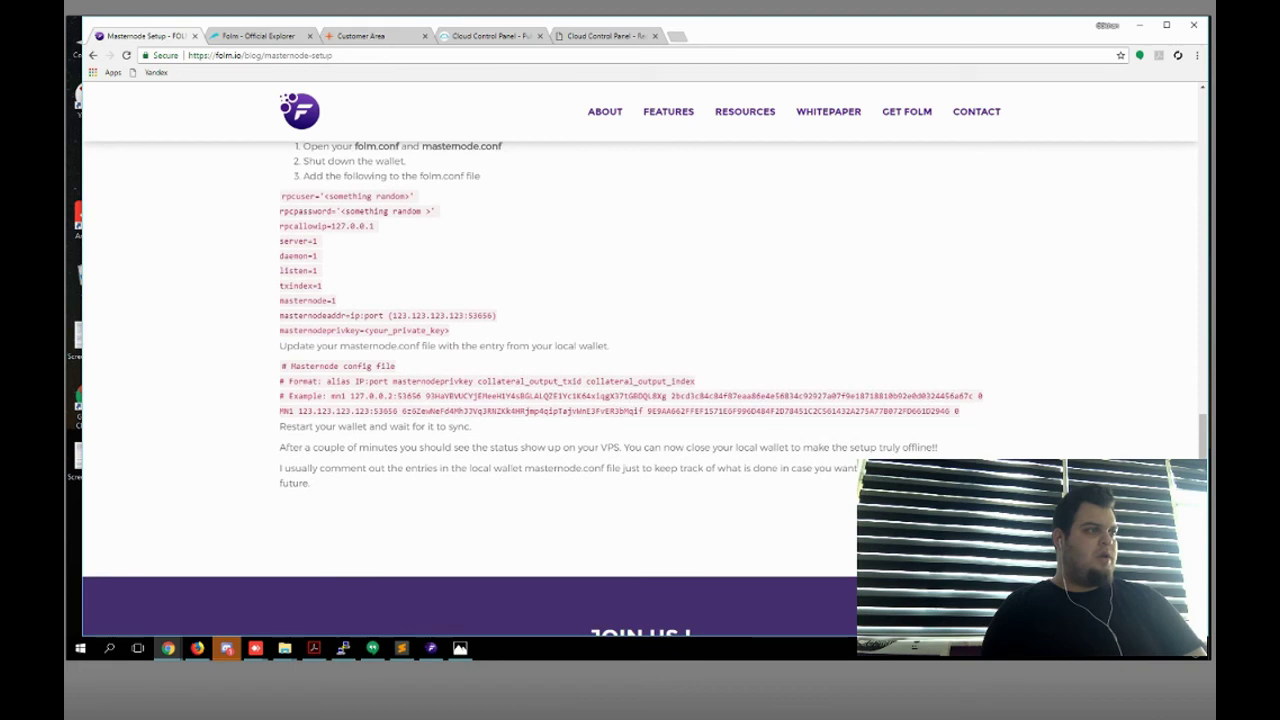
scroll(640, 390, "up", 1)
scroll(640, 390, "down", 1)
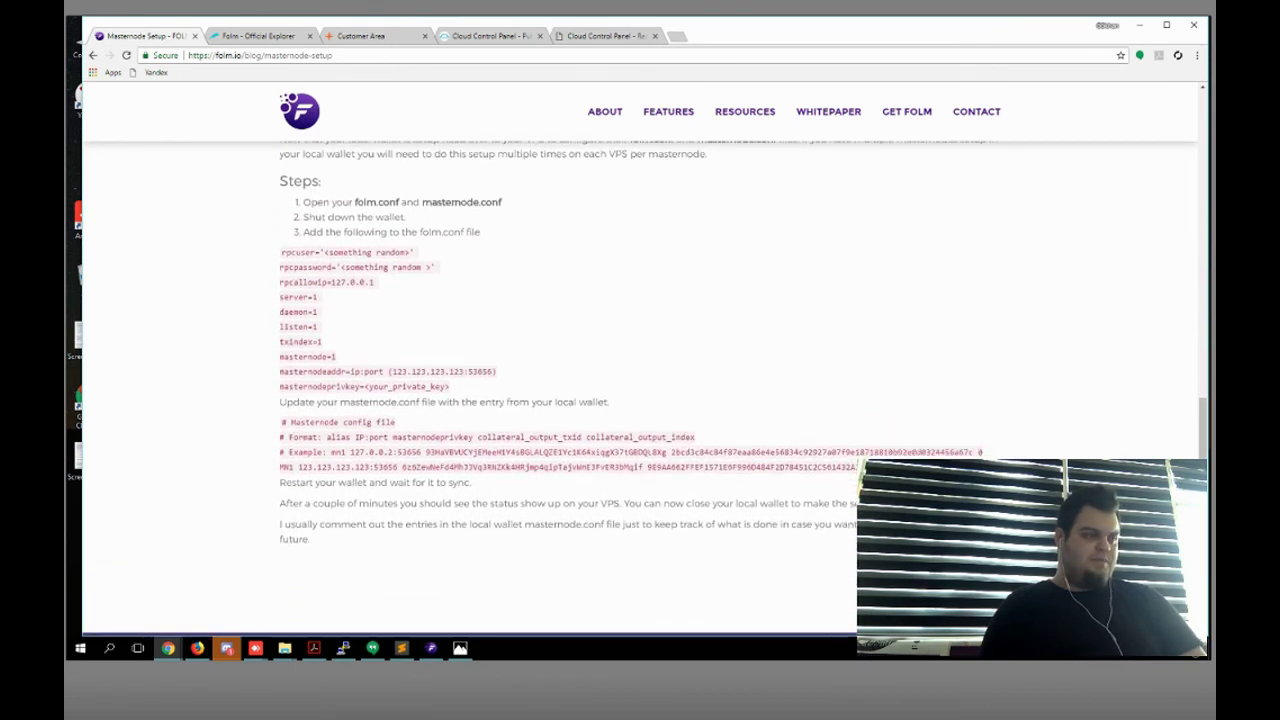
scroll(640, 390, "up", 1)
scroll(640, 390, "down", 2)
left_click(431, 648)
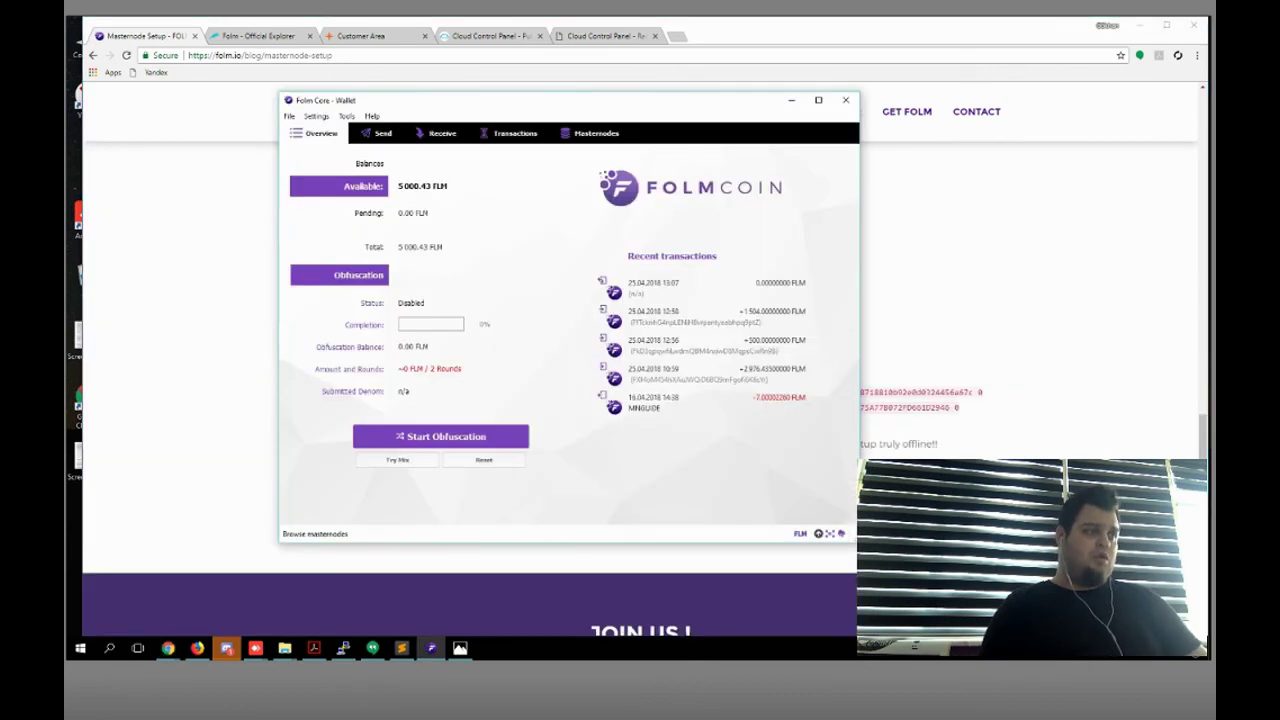
left_click(596, 133)
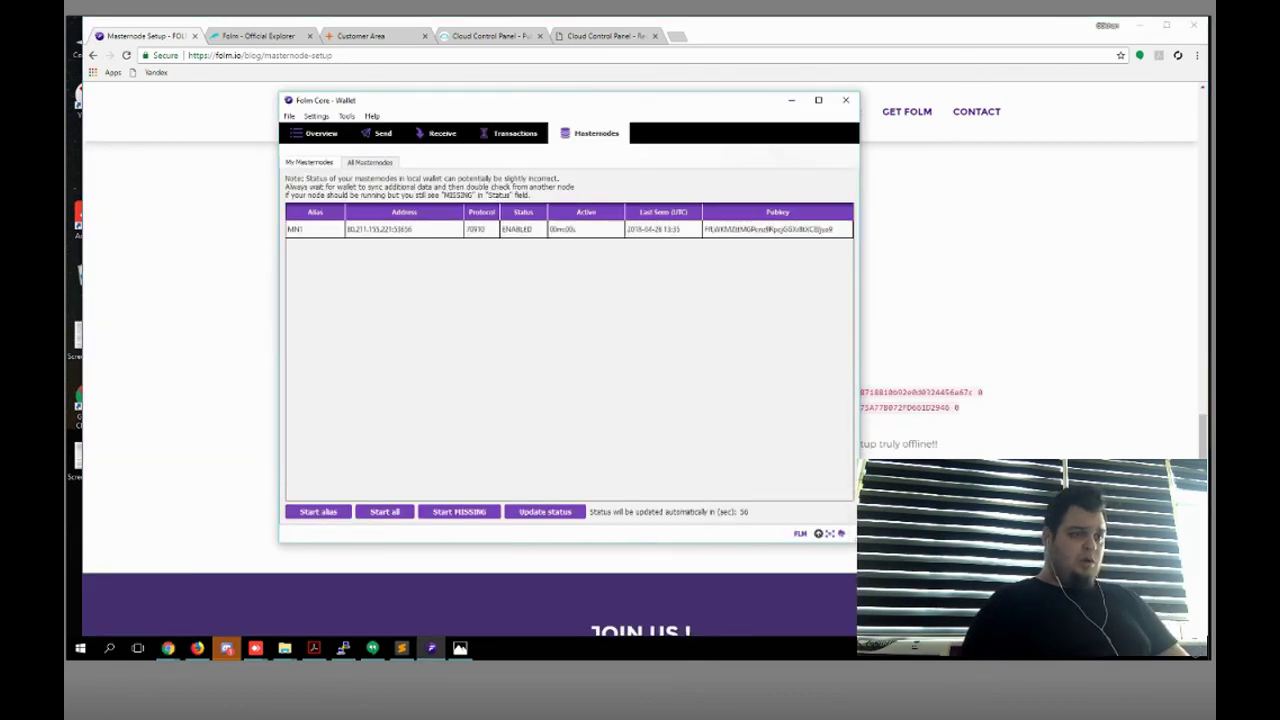
Step: Open the wallet's RPC console via Tools > Peers, then return to the guide's Starting your masternodes section
left_click(829, 533)
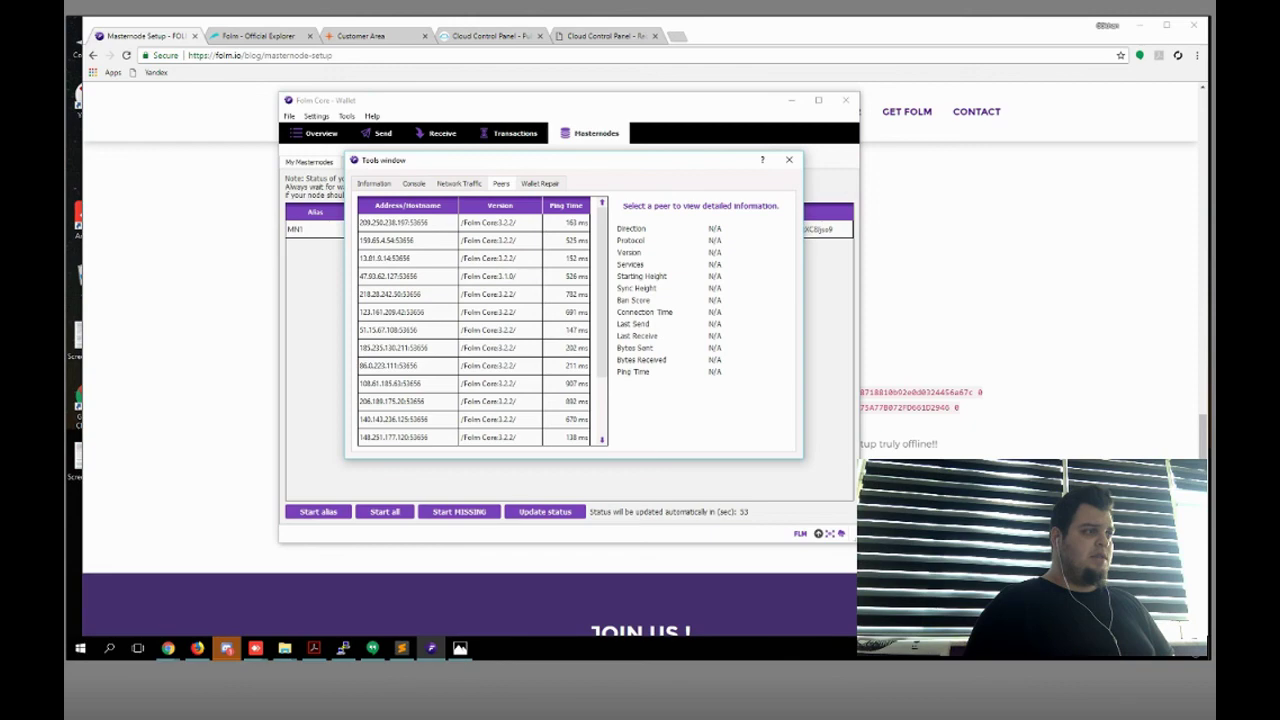
left_click(413, 183)
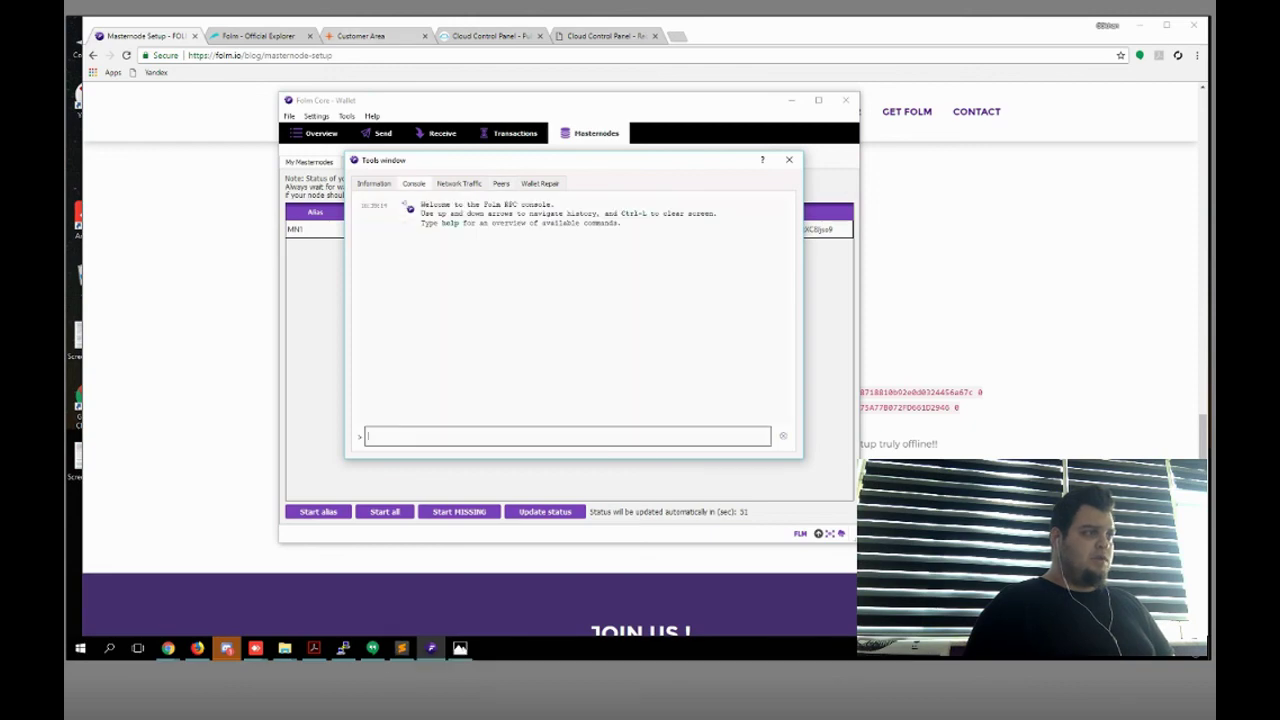
key("alt+Tab")
scroll(640, 400, "up", 10)
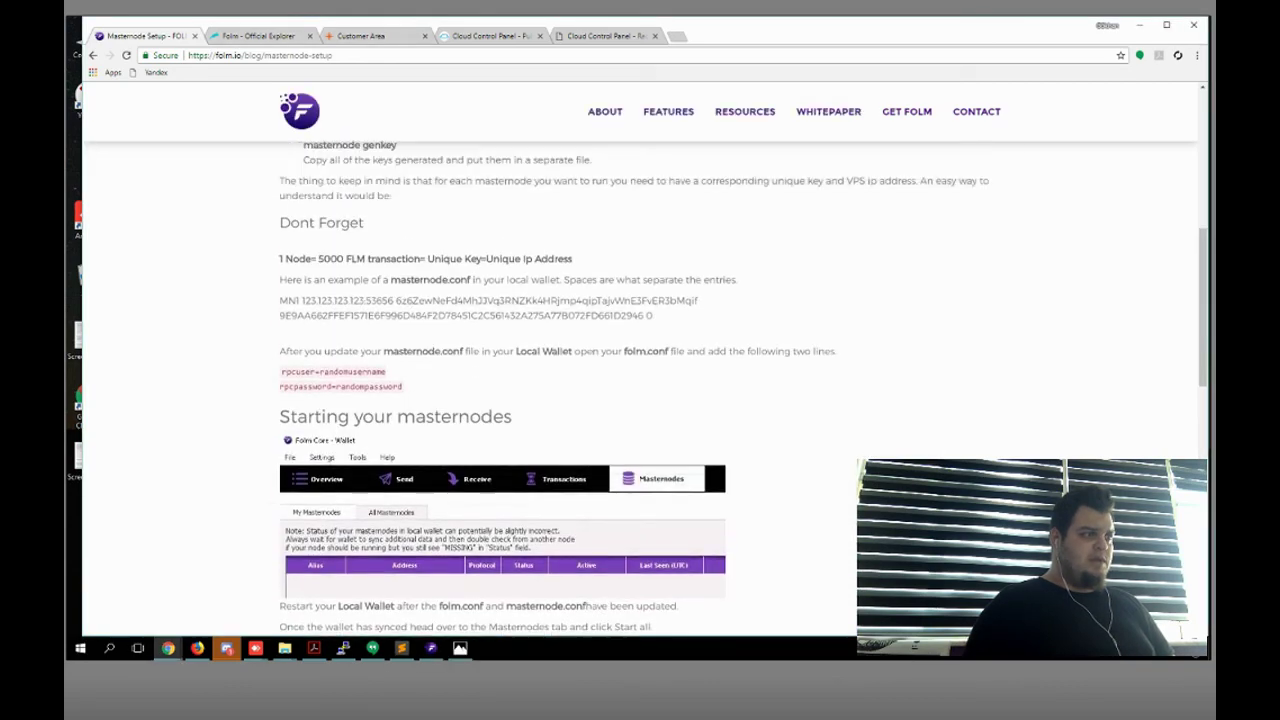
Step: Copy 'startmasternode alias false MN1' from the guide and run it in the wallet console
scroll(640, 400, "up", 1)
scroll(640, 400, "down", 4)
scroll(640, 400, "down", 3)
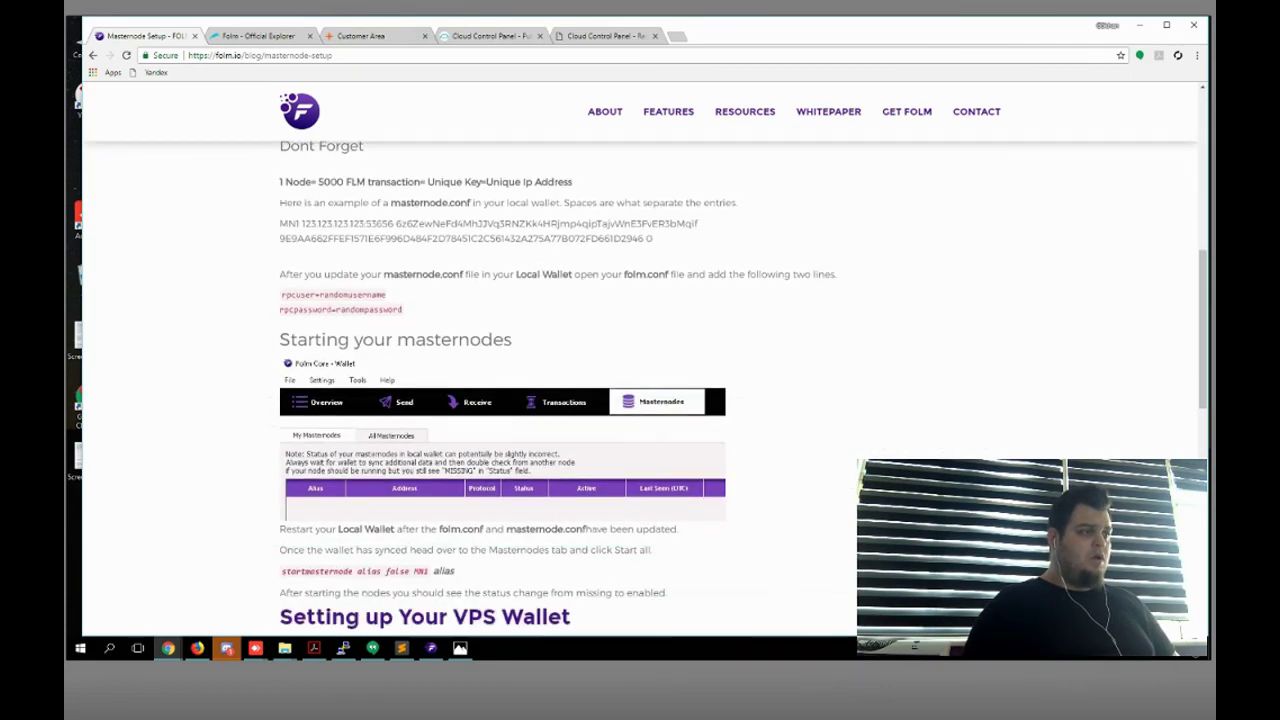
scroll(640, 400, "down", 1)
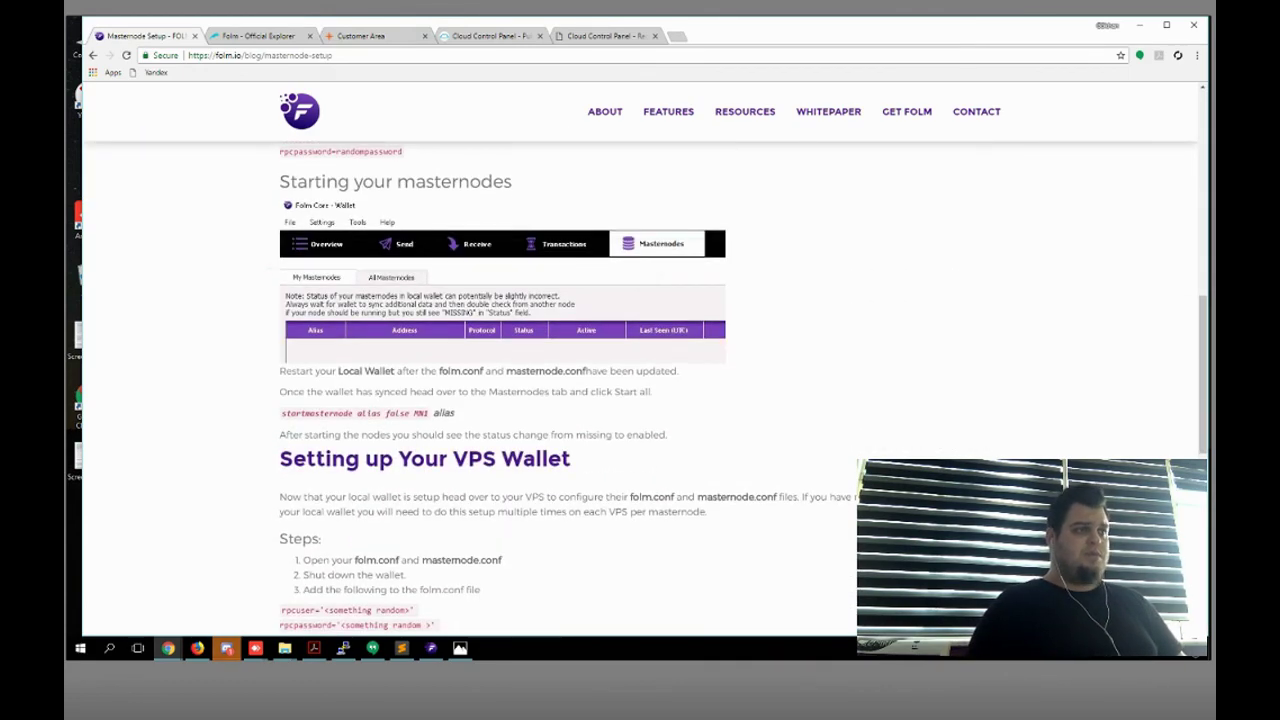
left_click_drag(282, 412, 428, 412)
key("ctrl+c")
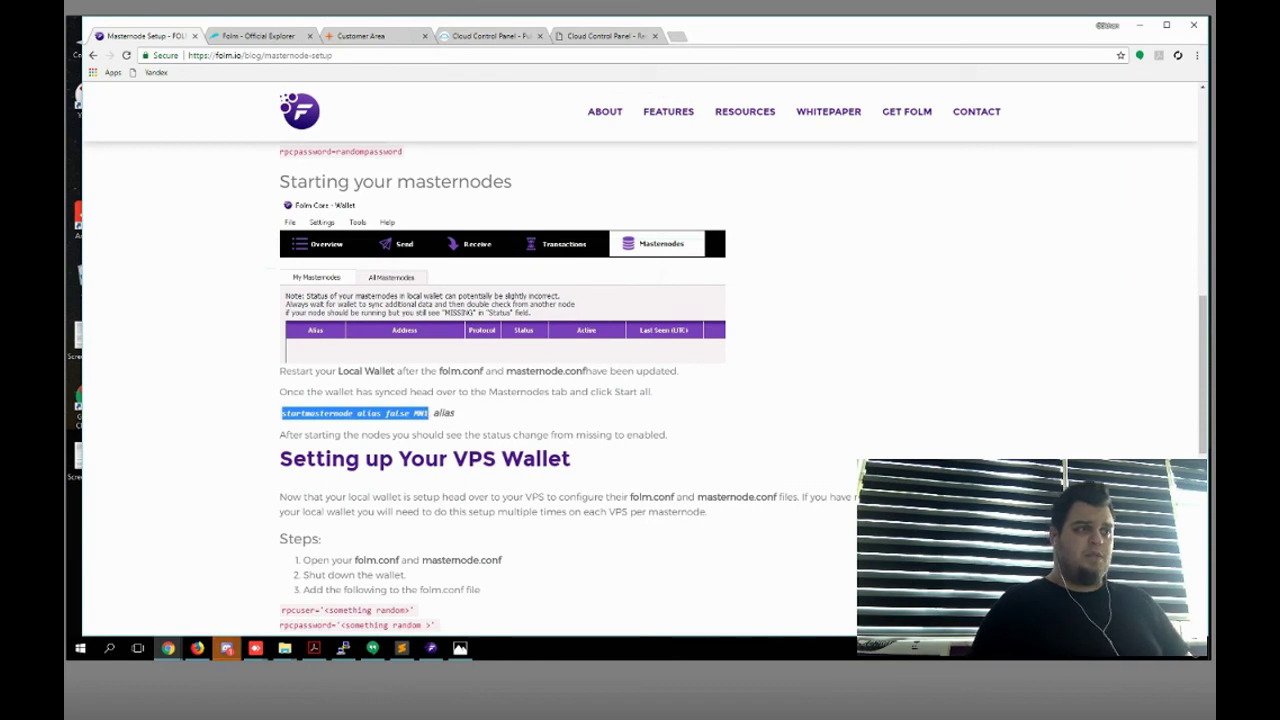
left_click(431, 648)
key("ctrl+v")
key("Return")
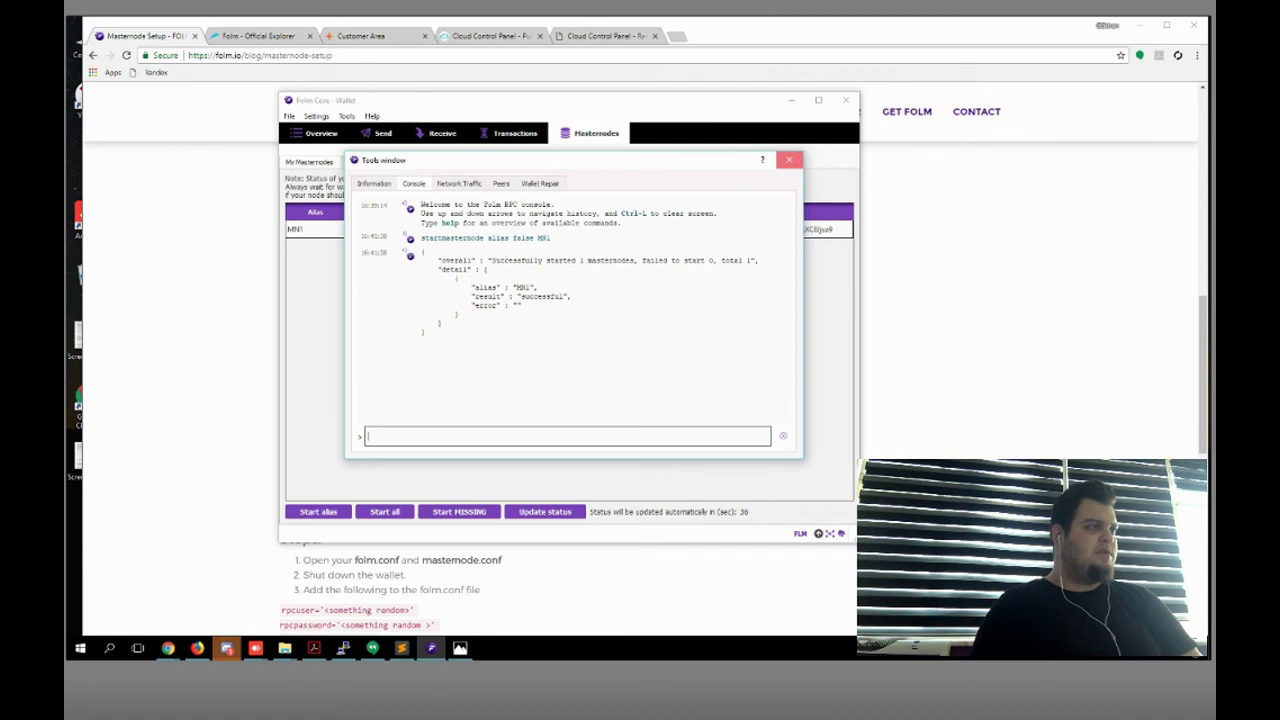
Step: Close the Tools window, minimize the wallet, and bring the PuTTY VPS terminal forward
left_click(789, 160)
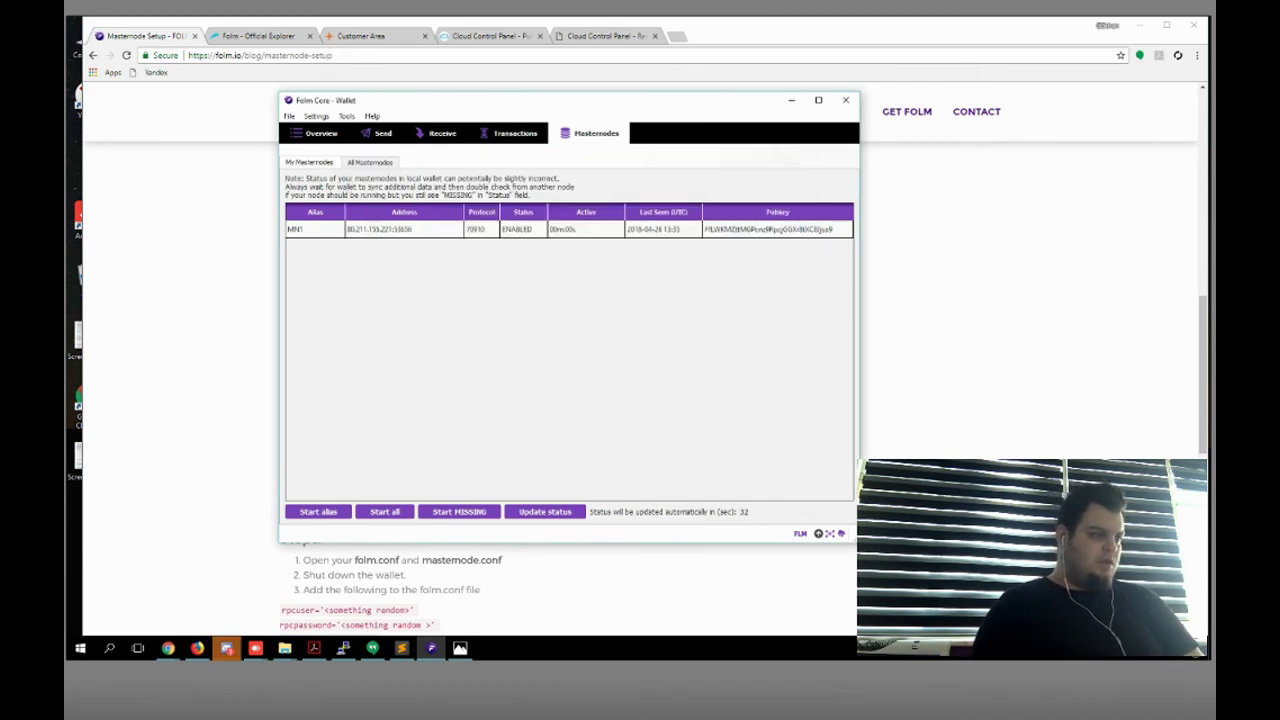
left_click(791, 100)
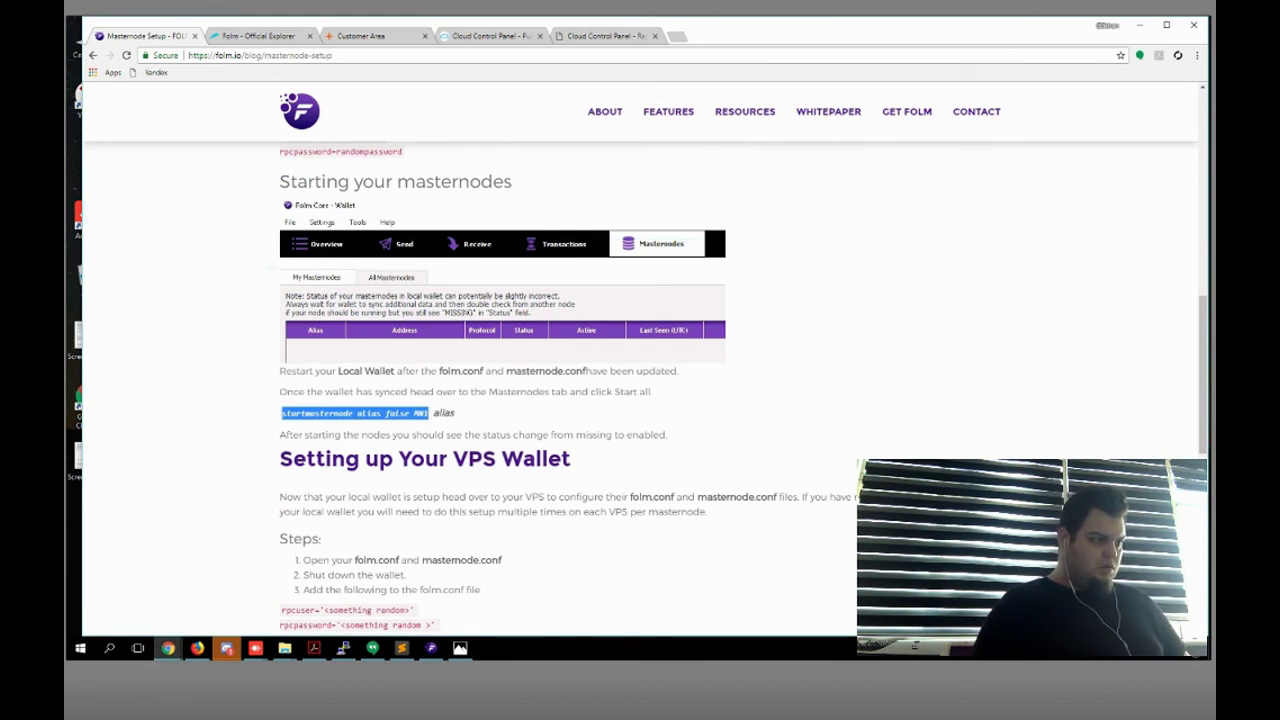
left_click(343, 648)
Step: Rerun folm-cli masternode status on the VPS to confirm the masternode successfully started
key("Up")
key("Up")
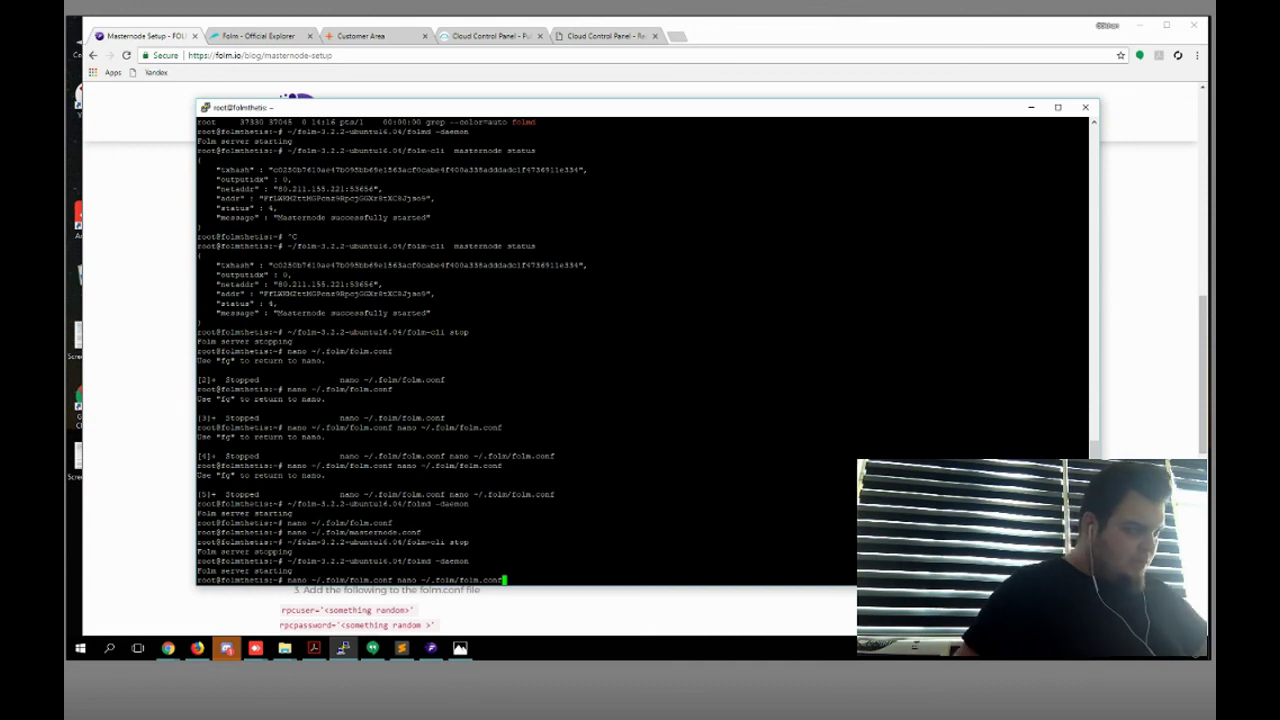
key("Up")
key("Up")
key("Up")
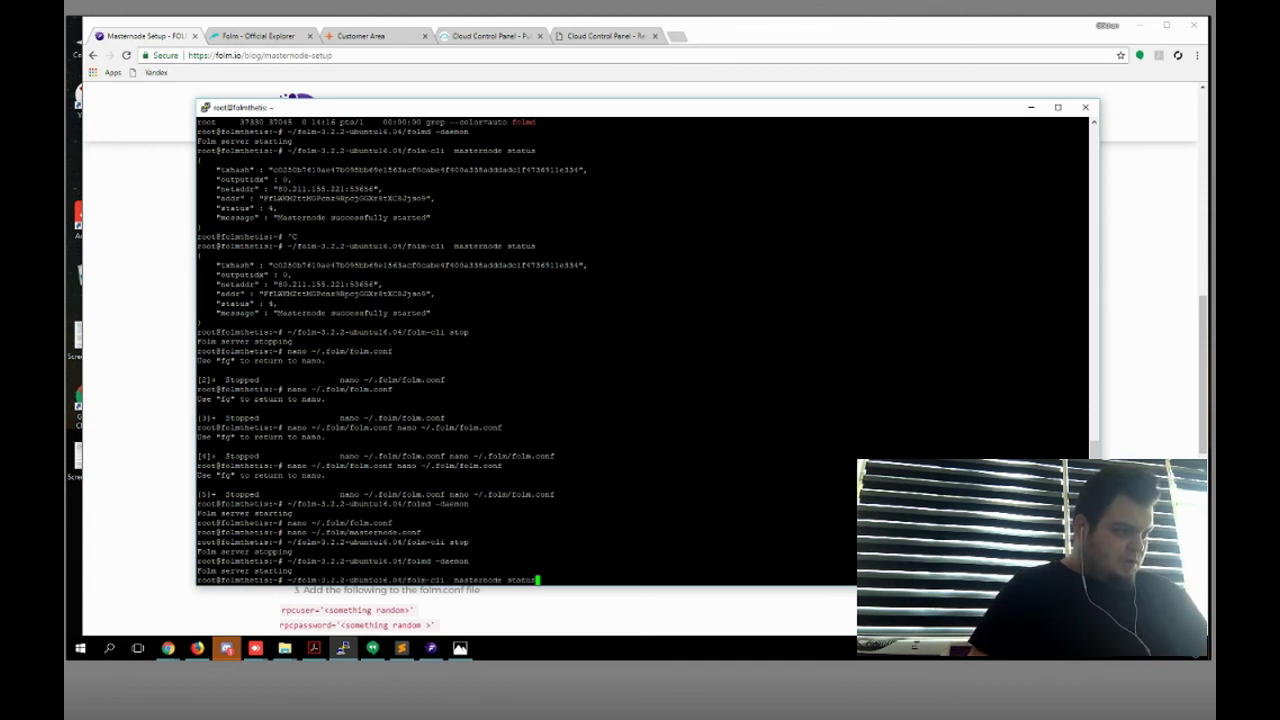
mouse_move(460, 648)
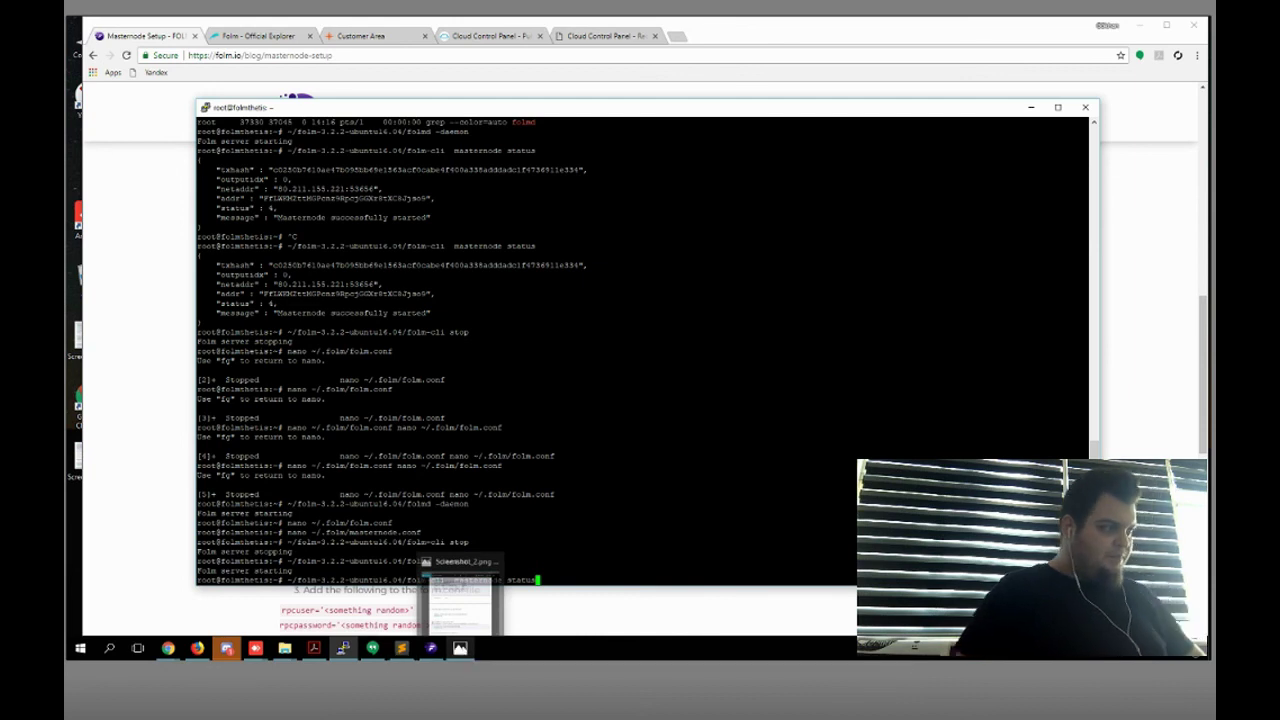
key("Return")
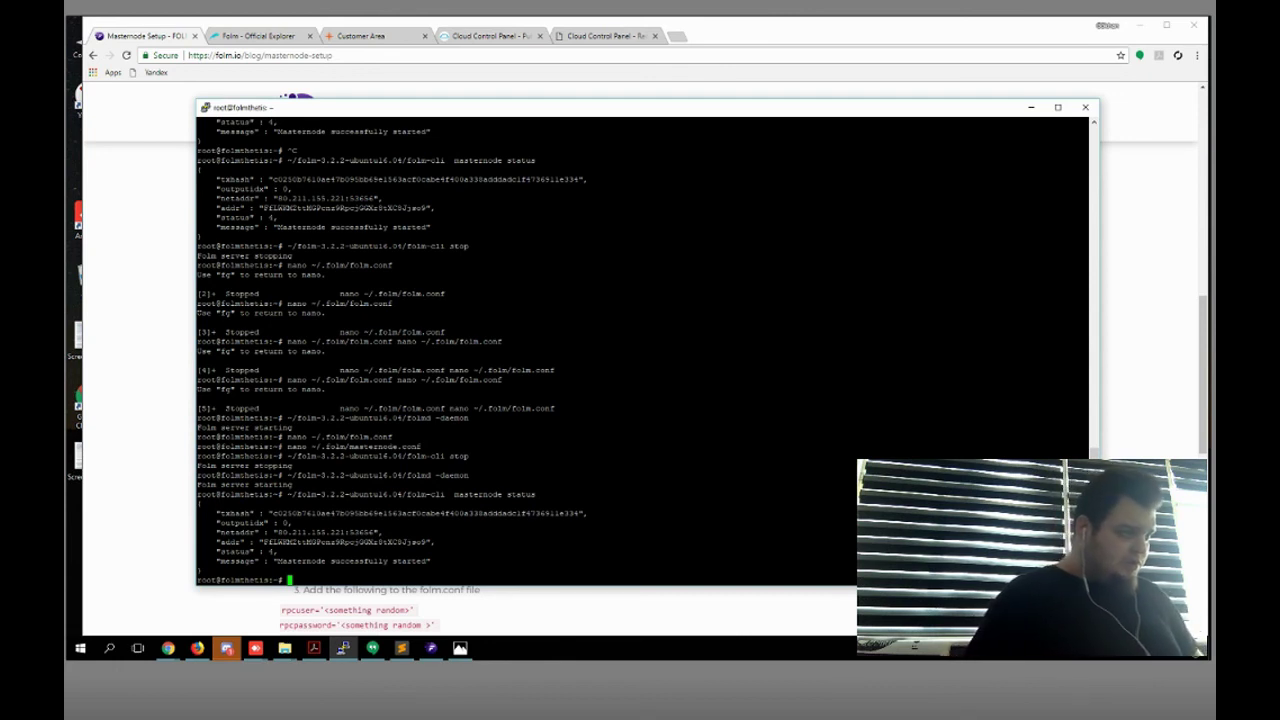
Step: Paste the folm-cli masternode status command into the Sublime notes with a 'to check your v' comment above it
left_click_drag(305, 494, 292, 486)
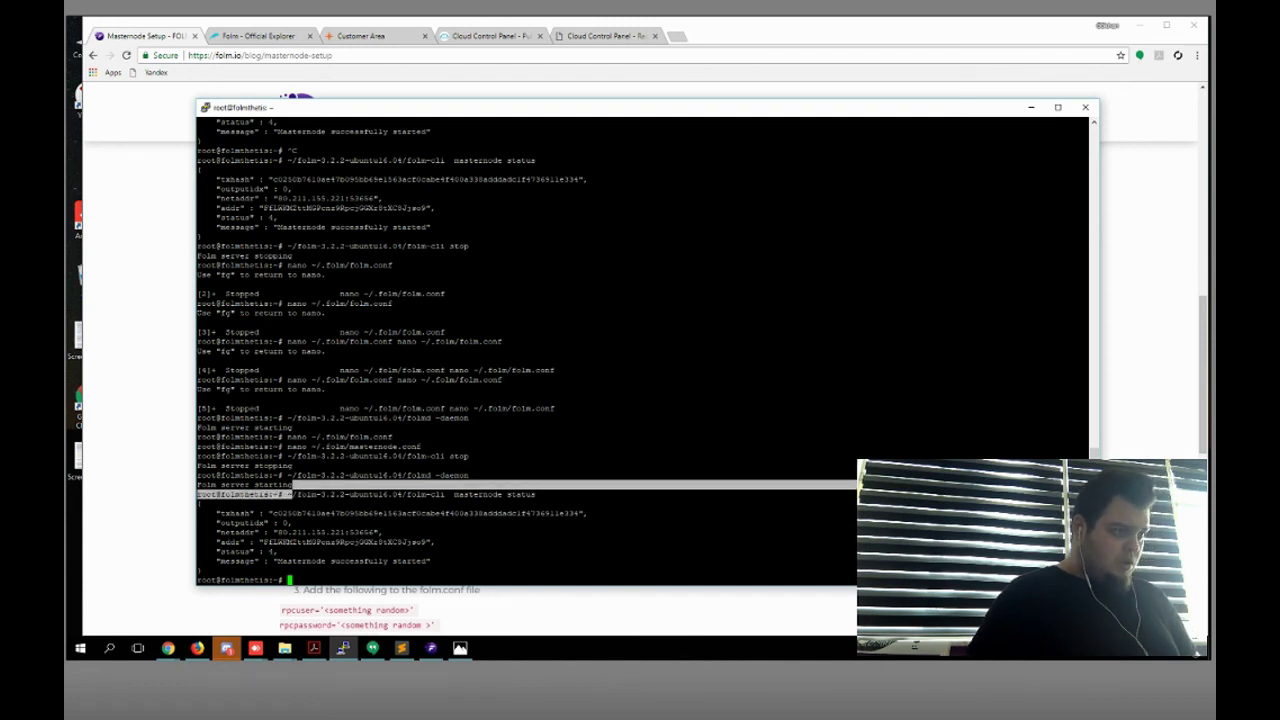
left_click_drag(292, 486, 536, 494)
right_click(536, 494)
left_click(401, 648)
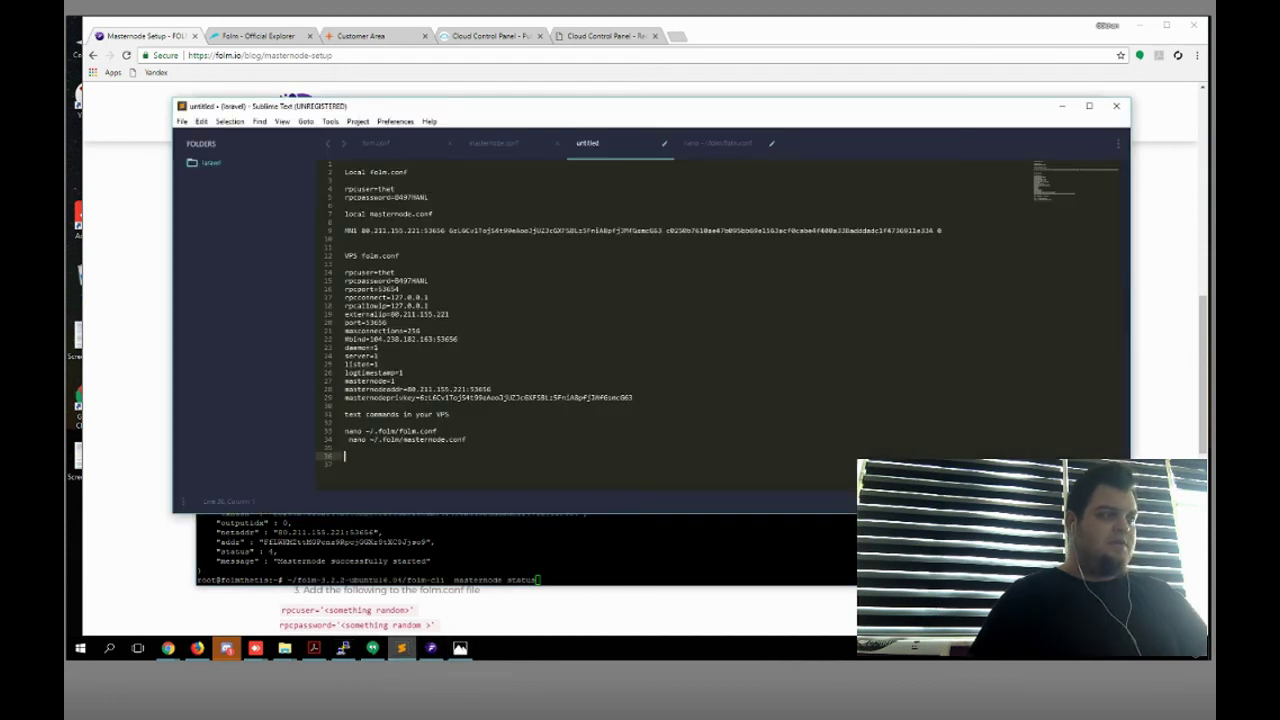
right_click(376, 472)
left_click(440, 522)
left_click(330, 447)
key("Return")
type("t")
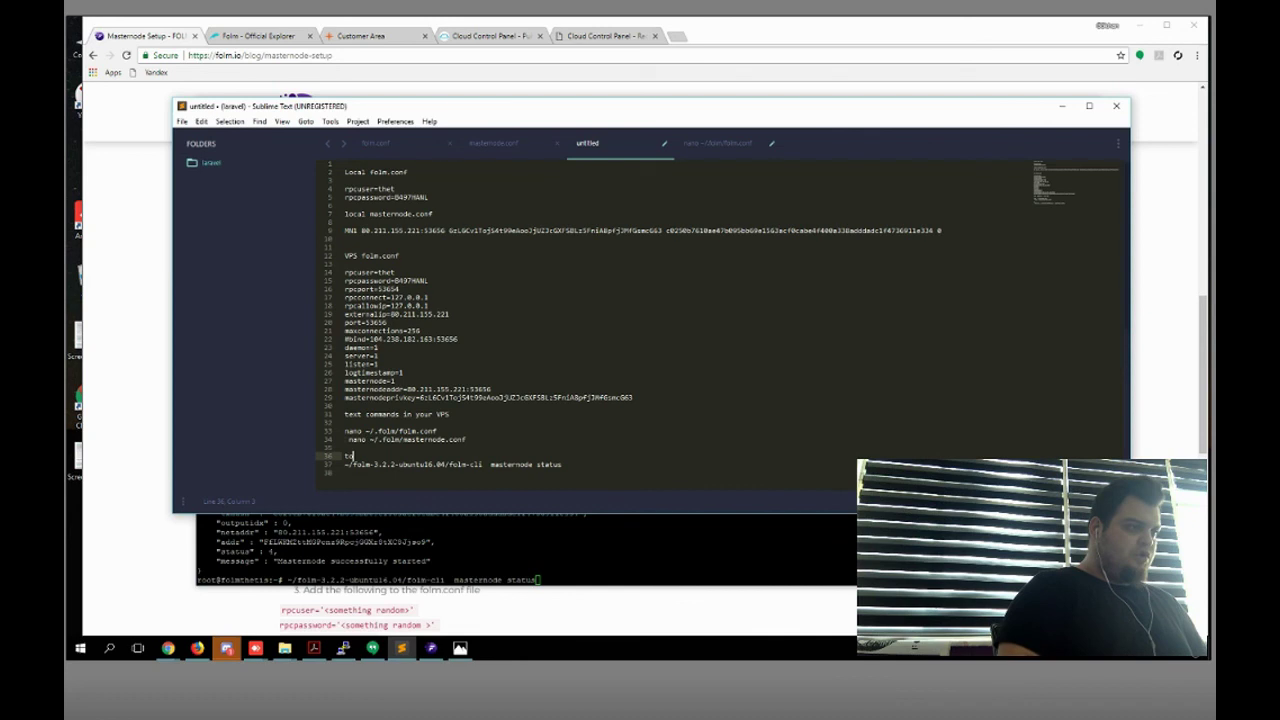
type("o check your v")
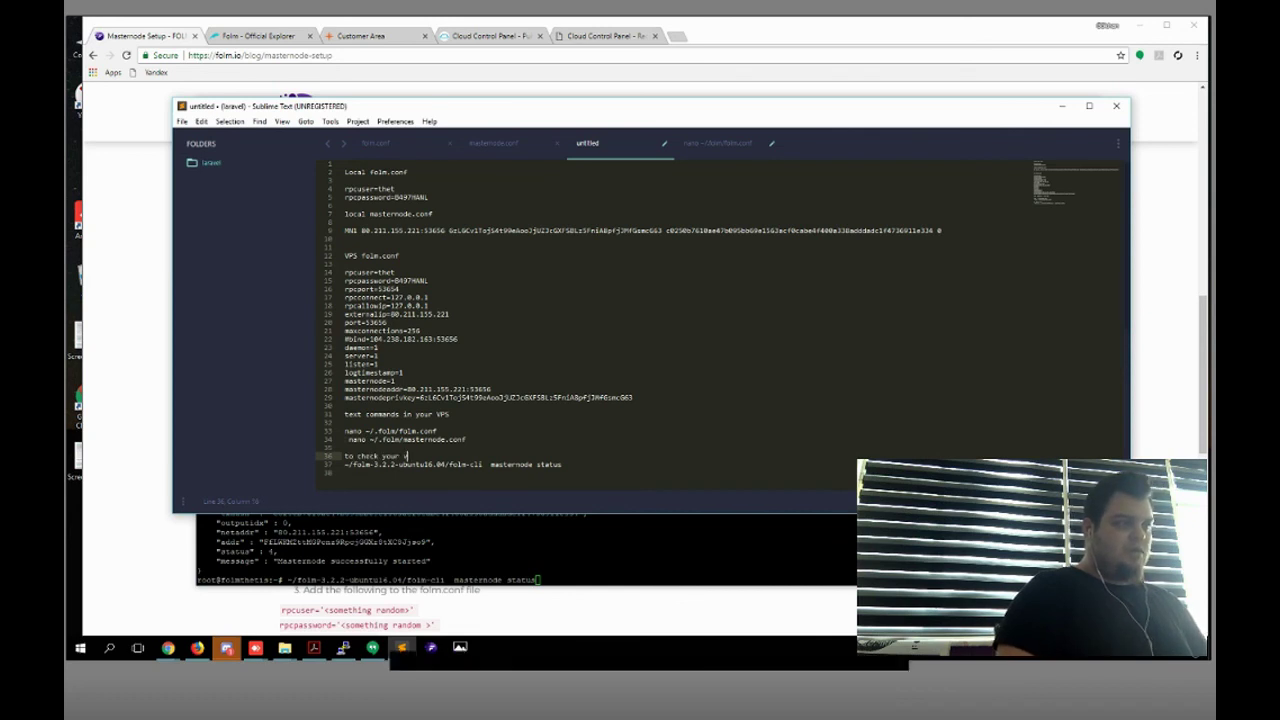